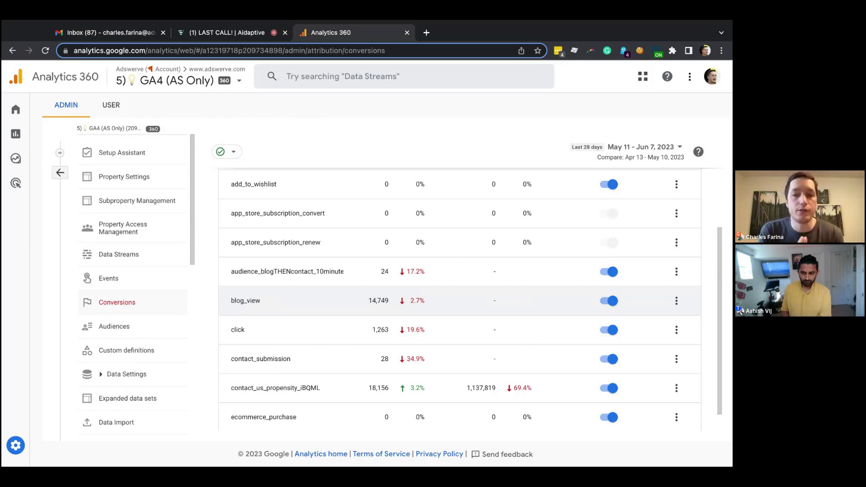
Step: Mark the pizza_time event as a conversion in the property's events list
{"action": "mouse_move", "coordinate": [16, 135]}
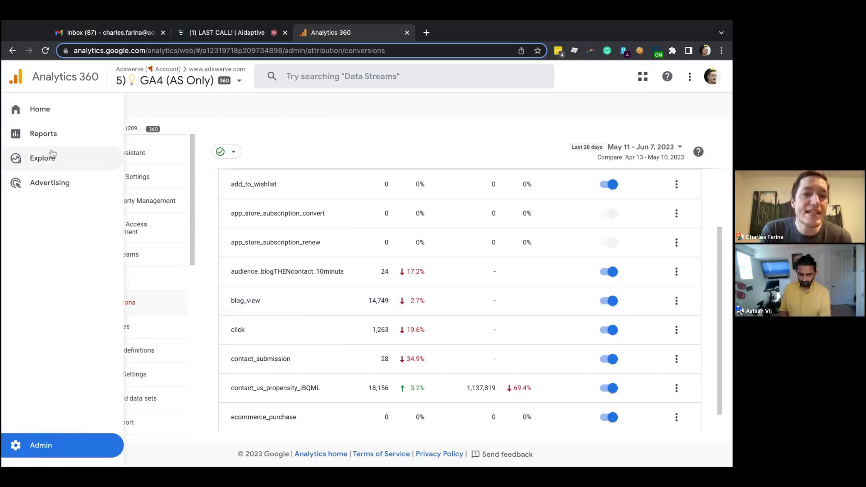
{"action": "left_click", "coordinate": [43, 143]}
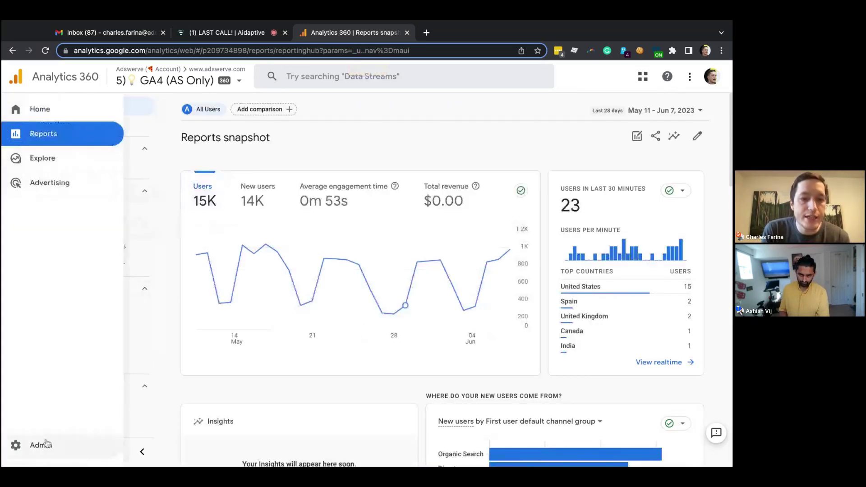
{"action": "left_click", "coordinate": [38, 442]}
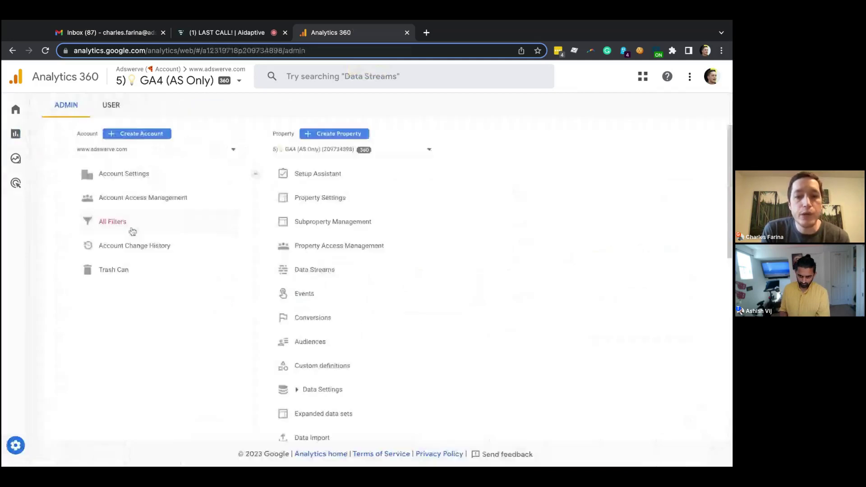
{"action": "left_click", "coordinate": [332, 294]}
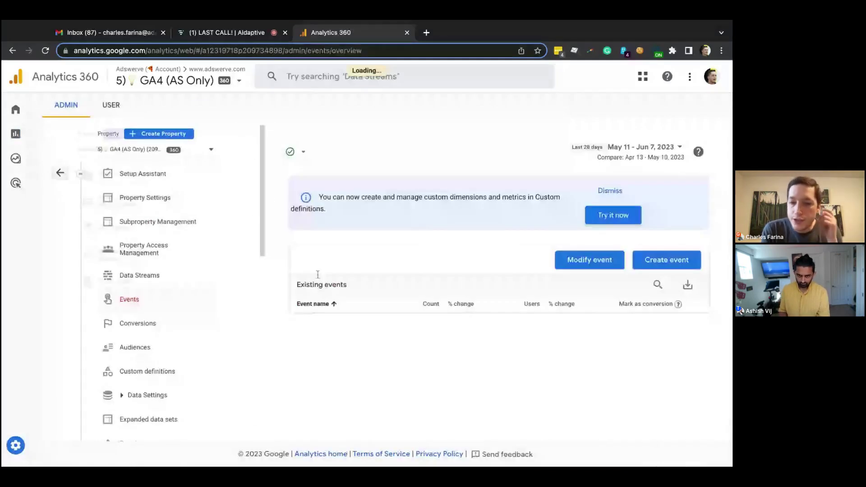
{"action": "scroll", "coordinate": [391, 278], "scroll_direction": "down", "scroll_amount": 2}
{"action": "scroll", "coordinate": [391, 277], "scroll_direction": "down", "scroll_amount": 1}
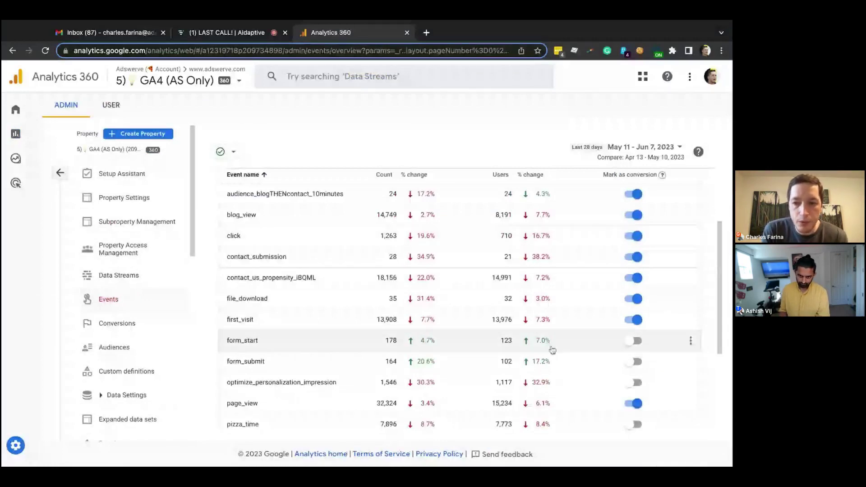
{"action": "scroll", "coordinate": [552, 350], "scroll_direction": "down", "scroll_amount": 1}
{"action": "left_click", "coordinate": [634, 386]}
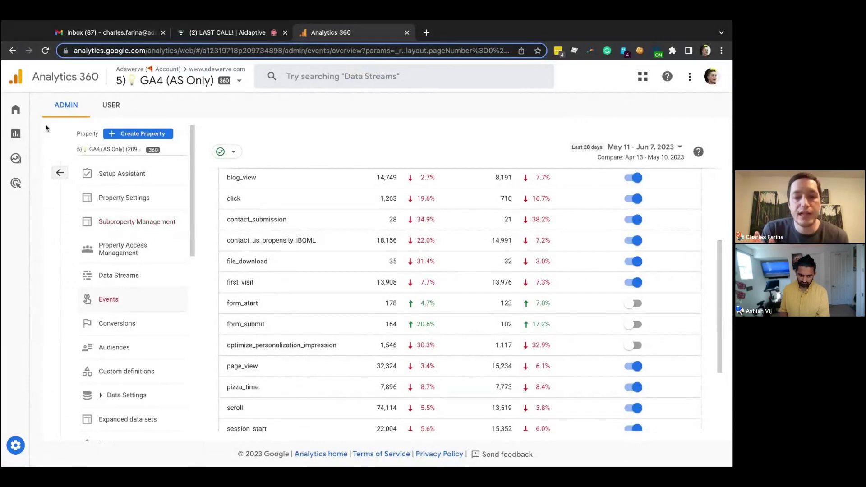
Step: Open the property's audience list and view the options for building a new audience, closing the builder without creating one
{"action": "mouse_move", "coordinate": [23, 138]}
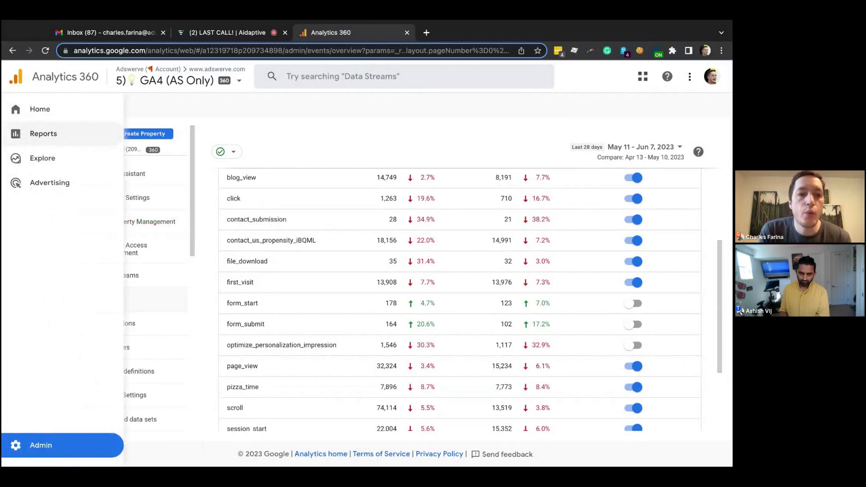
{"action": "left_click", "coordinate": [44, 133]}
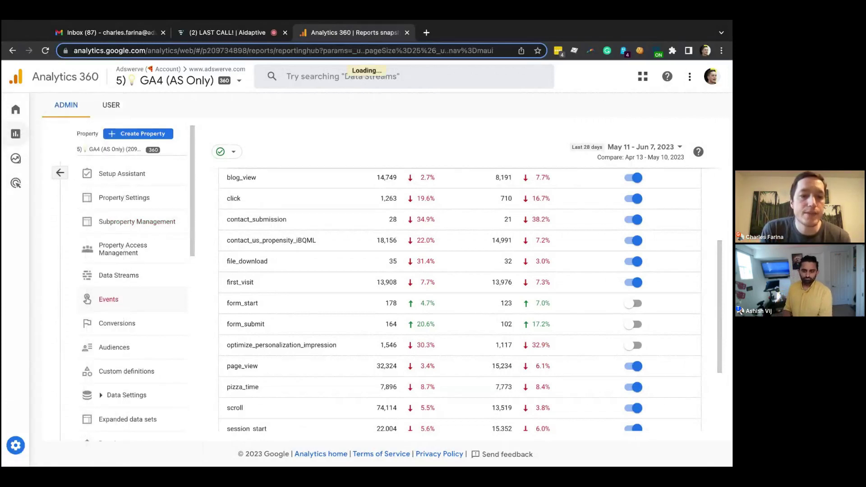
{"action": "left_click", "coordinate": [16, 446]}
{"action": "left_click", "coordinate": [366, 345]}
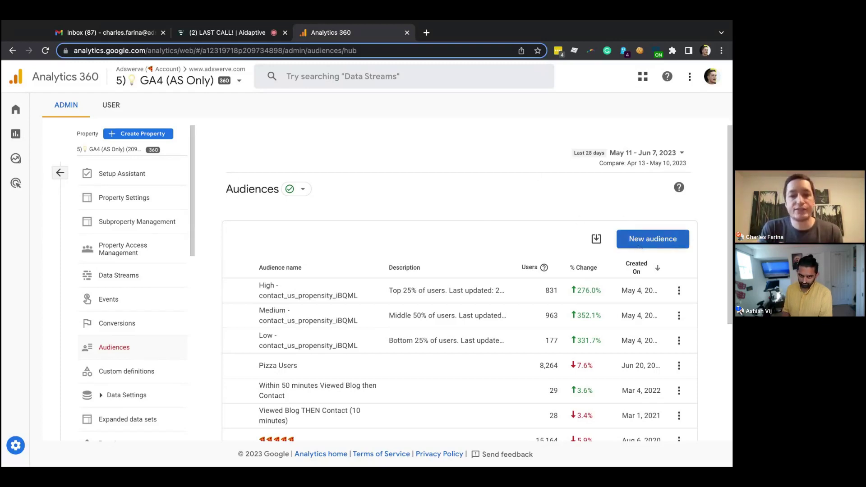
{"action": "left_click", "coordinate": [652, 239]}
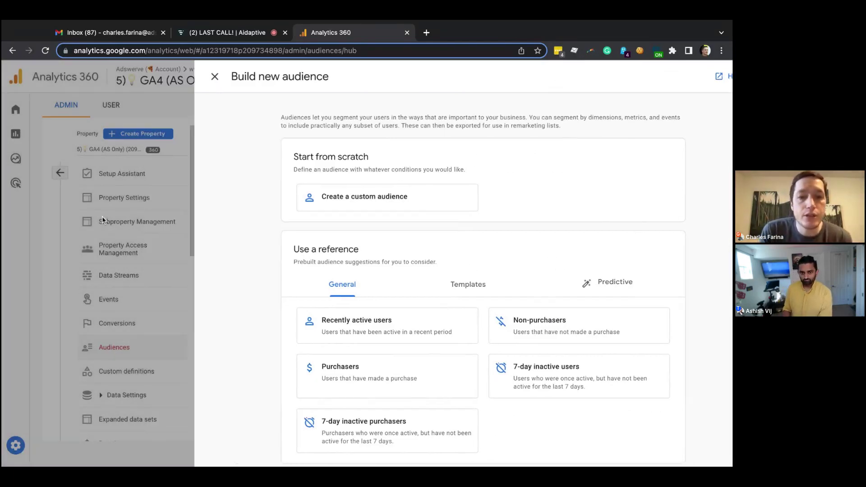
{"action": "left_click", "coordinate": [101, 215]}
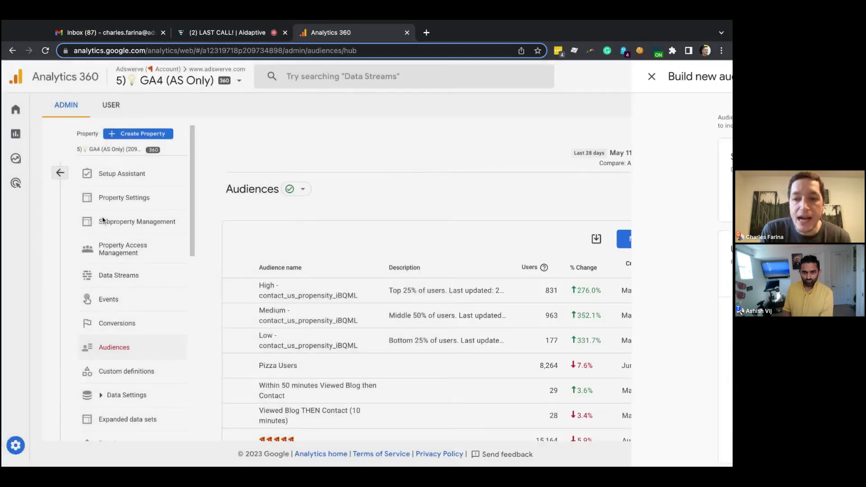
Step: Open the "Viewed Blog THEN Contact (10 minutes)" audience, review its sequence and audience trigger settings, and leave without saving
{"action": "scroll", "coordinate": [334, 246], "scroll_direction": "down", "scroll_amount": 3}
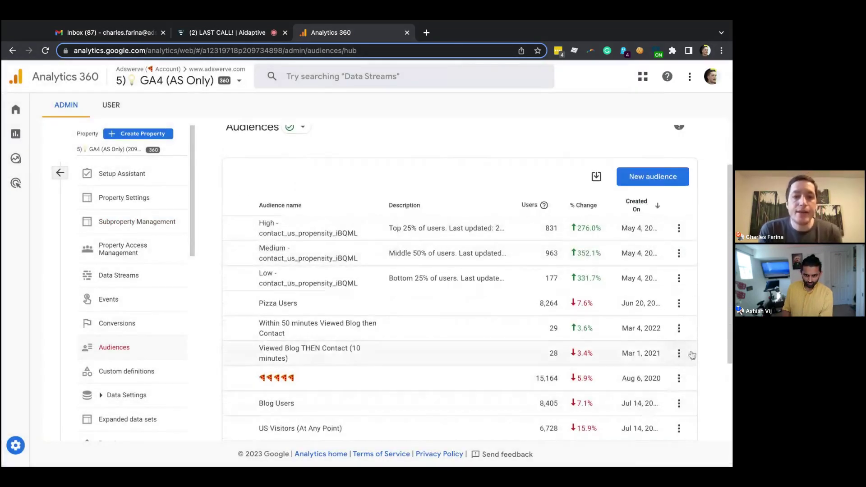
{"action": "left_click", "coordinate": [679, 353]}
{"action": "left_click", "coordinate": [681, 381]}
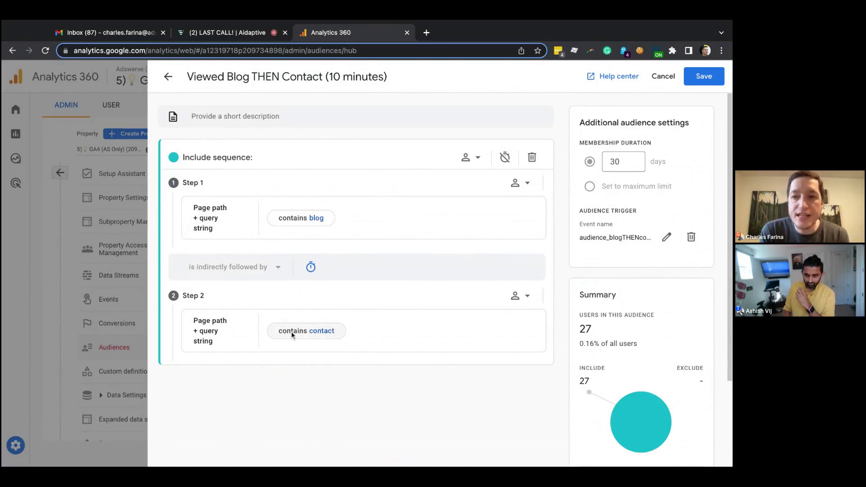
{"action": "left_click", "coordinate": [668, 239]}
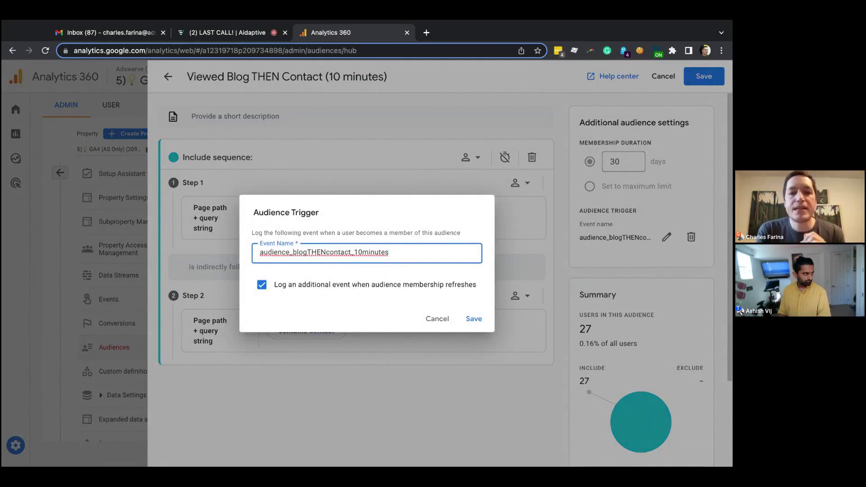
{"action": "left_click", "coordinate": [431, 325]}
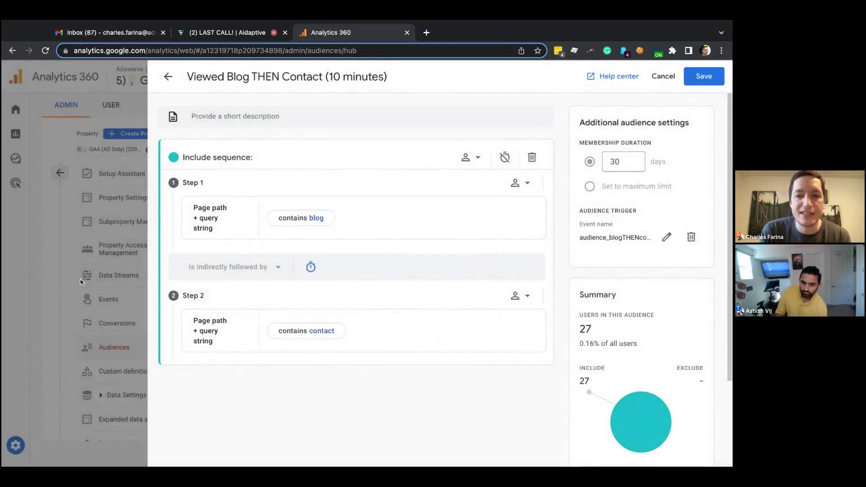
{"action": "left_click", "coordinate": [79, 277]}
Step: Review the property's existing events and which of them are marked as conversions
{"action": "left_click", "coordinate": [100, 295]}
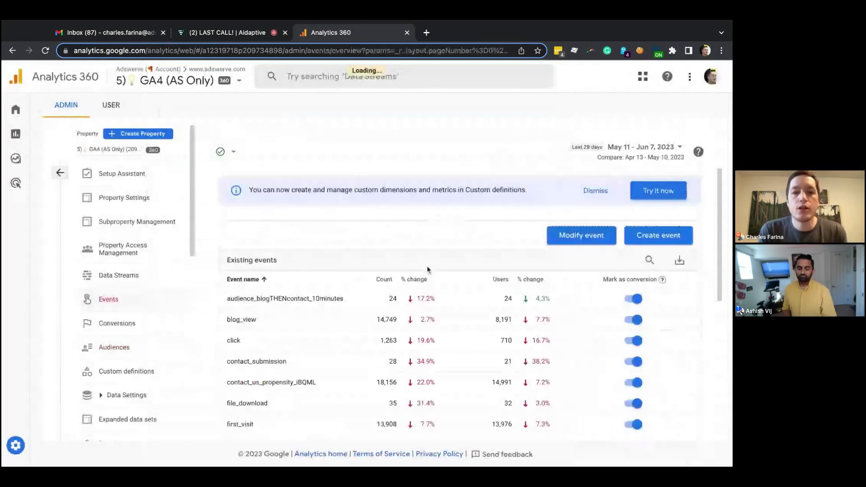
{"action": "scroll", "coordinate": [469, 251], "scroll_direction": "down", "scroll_amount": 1}
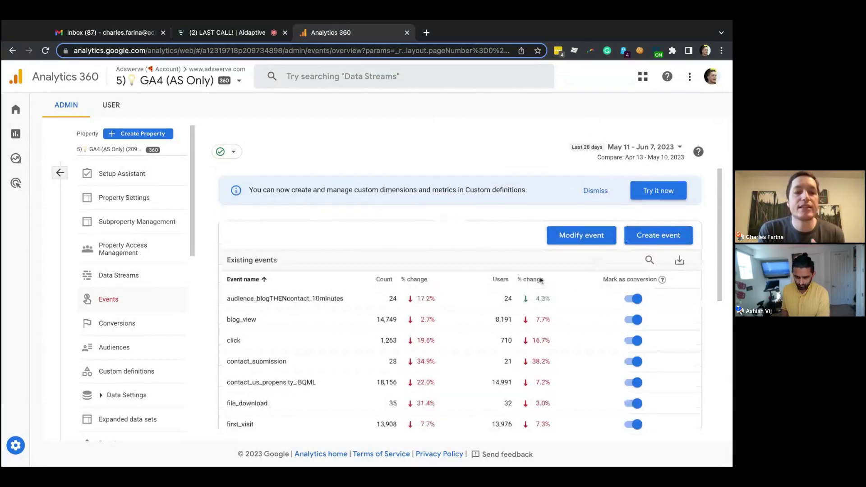
{"action": "left_click", "coordinate": [116, 348]}
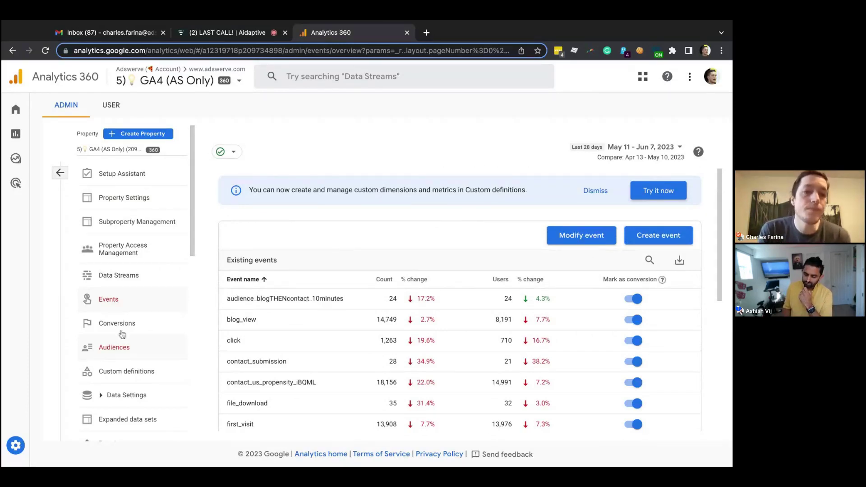
Step: Leave the property settings and open the Pages and screens report in the Engagement reports
{"action": "left_click", "coordinate": [60, 173]}
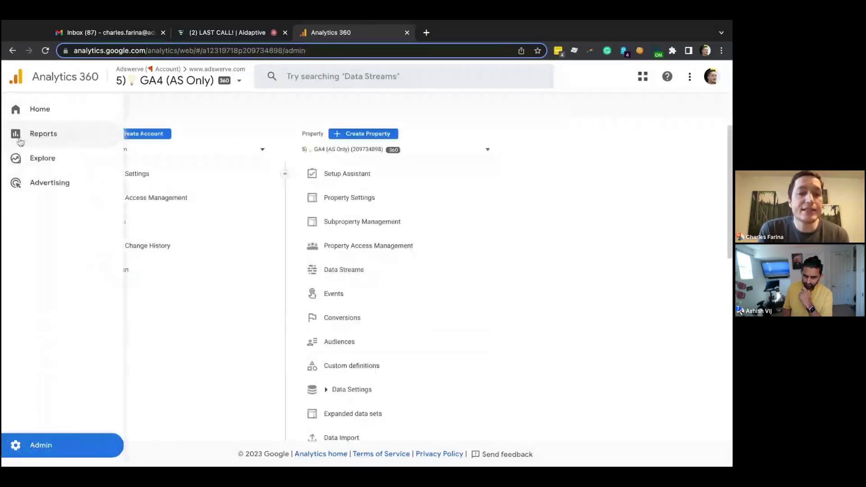
{"action": "left_click", "coordinate": [18, 134]}
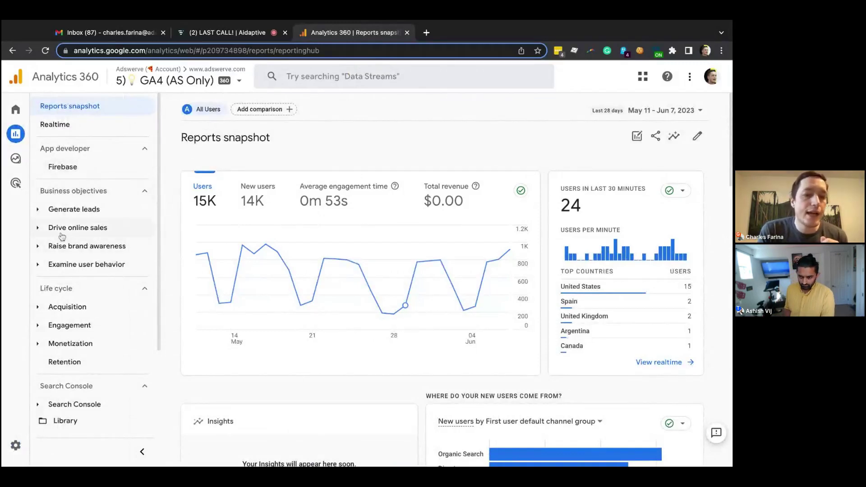
{"action": "left_click", "coordinate": [70, 325]}
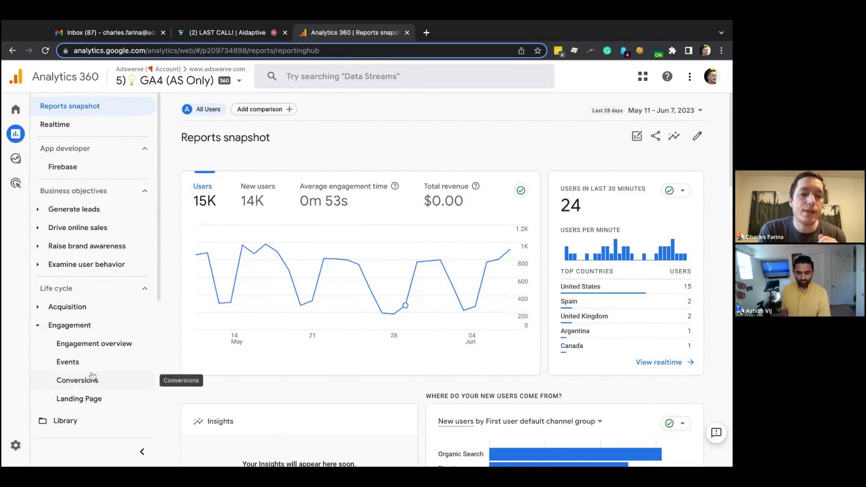
{"action": "scroll", "coordinate": [105, 362], "scroll_direction": "down", "scroll_amount": 2}
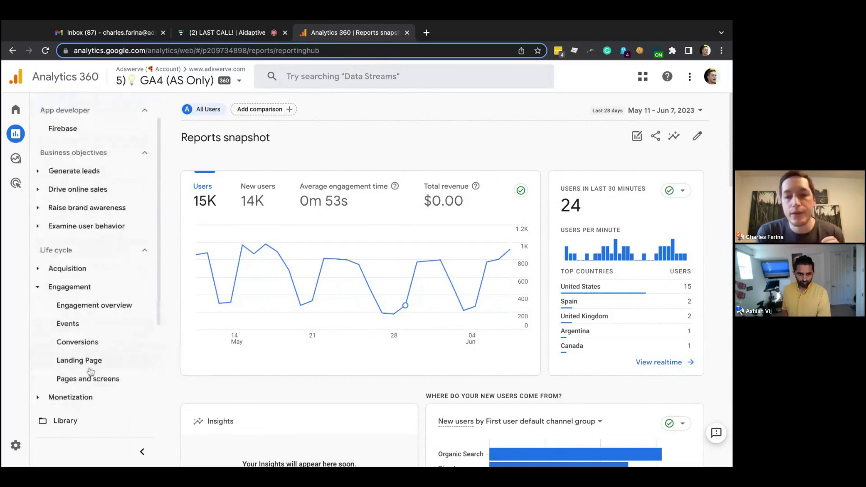
{"action": "left_click", "coordinate": [77, 384]}
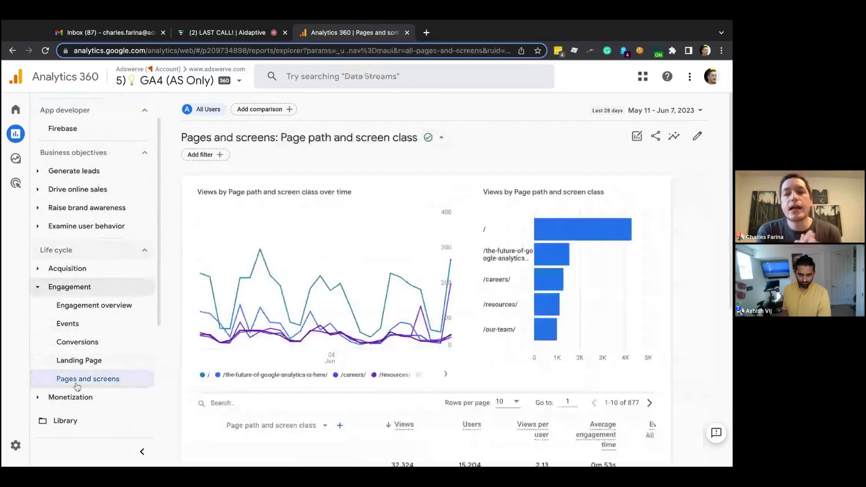
Step: Examine the views, users and engagement metrics per page path, and read the definition of Average engagement time
{"action": "scroll", "coordinate": [630, 321], "scroll_direction": "down", "scroll_amount": 3}
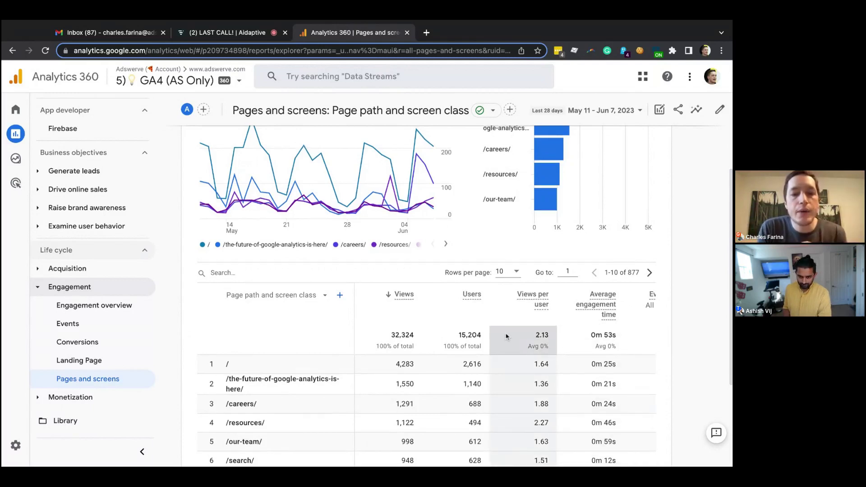
{"action": "scroll", "coordinate": [506, 336], "scroll_direction": "up", "scroll_amount": 1}
{"action": "scroll", "coordinate": [506, 336], "scroll_direction": "up", "scroll_amount": 2}
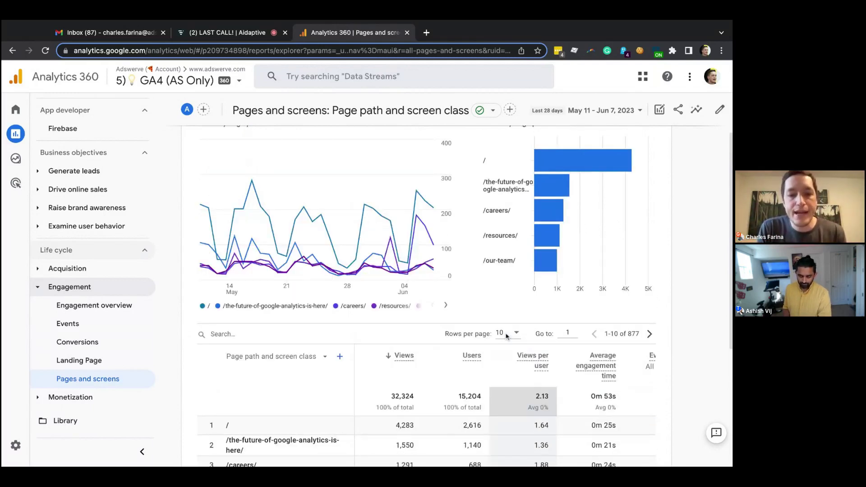
{"action": "scroll", "coordinate": [506, 336], "scroll_direction": "up", "scroll_amount": 1}
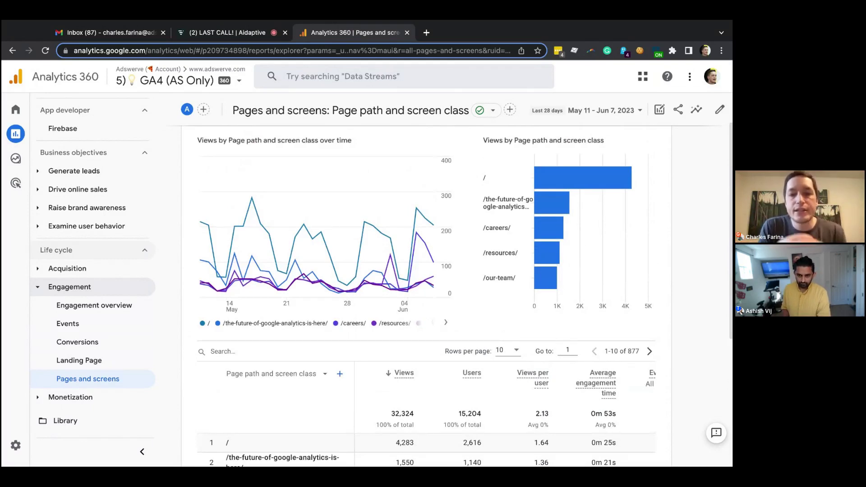
{"action": "scroll", "coordinate": [433, 296], "scroll_direction": "down", "scroll_amount": 3}
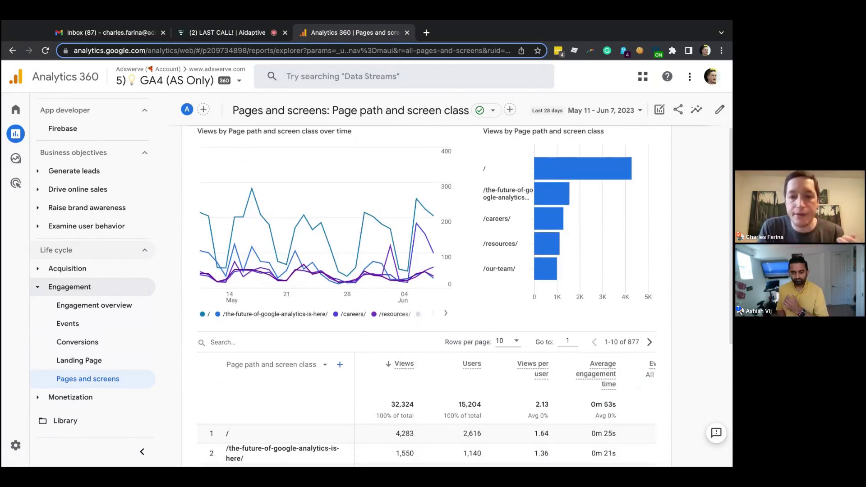
{"action": "scroll", "coordinate": [432, 296], "scroll_direction": "up", "scroll_amount": 4}
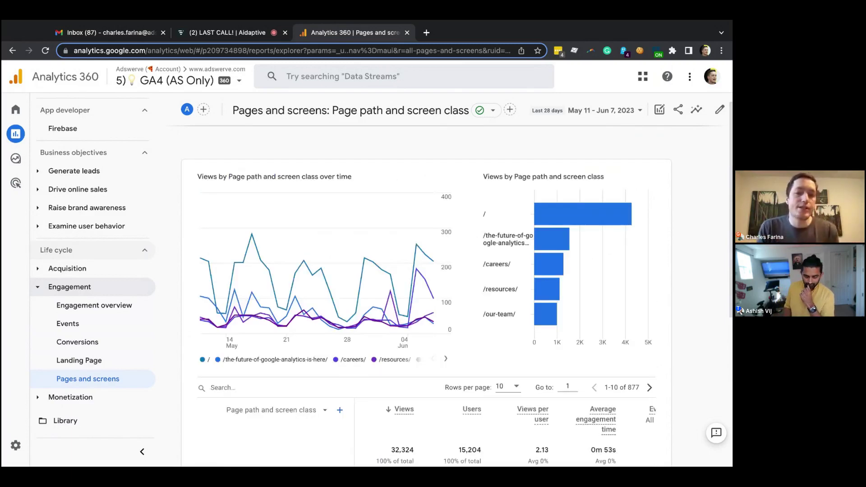
{"action": "scroll", "coordinate": [433, 296], "scroll_direction": "down", "scroll_amount": 3}
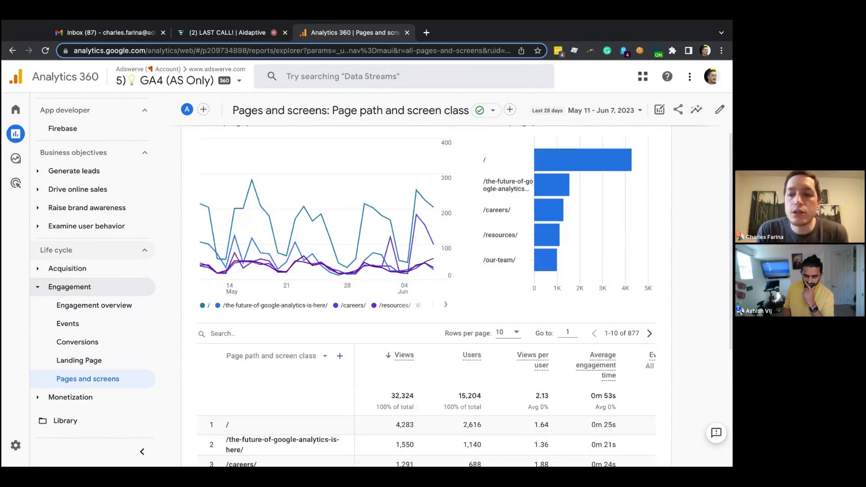
{"action": "scroll", "coordinate": [466, 295], "scroll_direction": "down", "scroll_amount": 1}
{"action": "scroll", "coordinate": [612, 282], "scroll_direction": "down", "scroll_amount": 2}
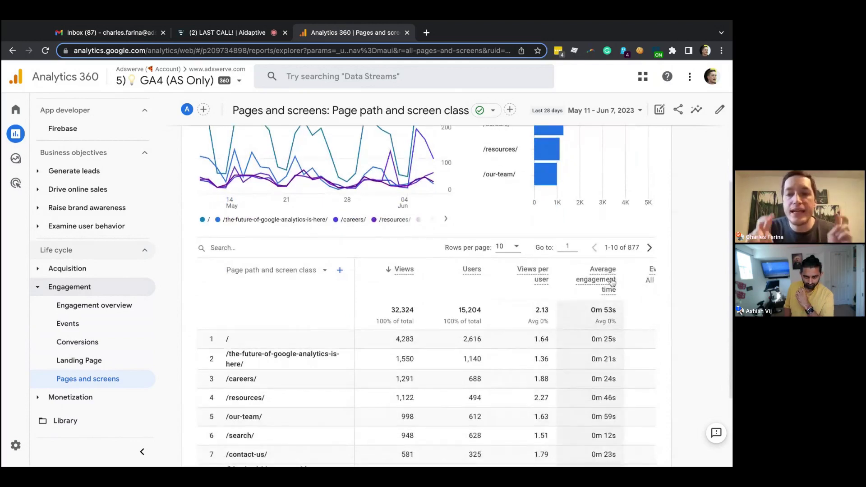
{"action": "scroll", "coordinate": [612, 282], "scroll_direction": "down", "scroll_amount": 1}
{"action": "mouse_move", "coordinate": [614, 266]}
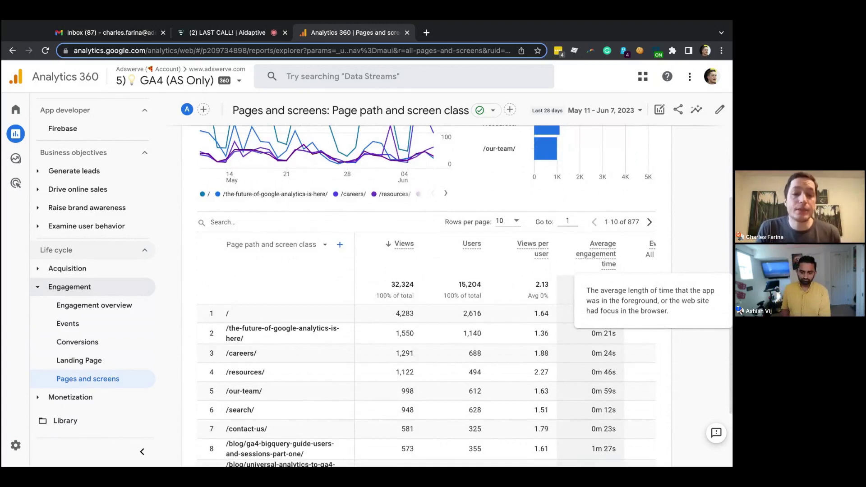
{"action": "mouse_move", "coordinate": [23, 400]}
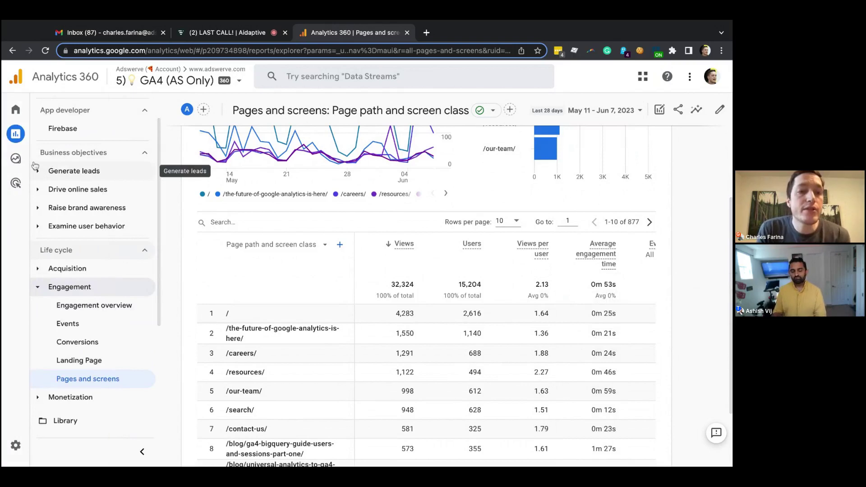
Step: View the Explorations page with its templates and saved explorations, and return to the Reports snapshot
{"action": "left_click", "coordinate": [19, 160]}
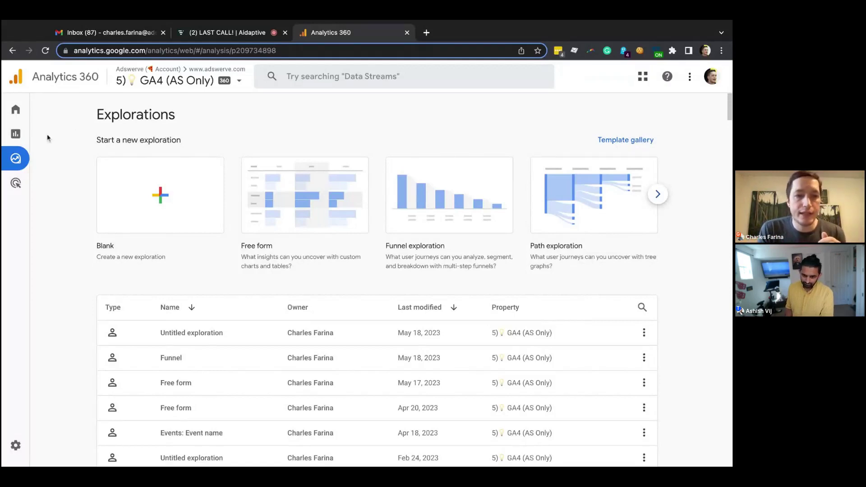
{"action": "mouse_move", "coordinate": [28, 137]}
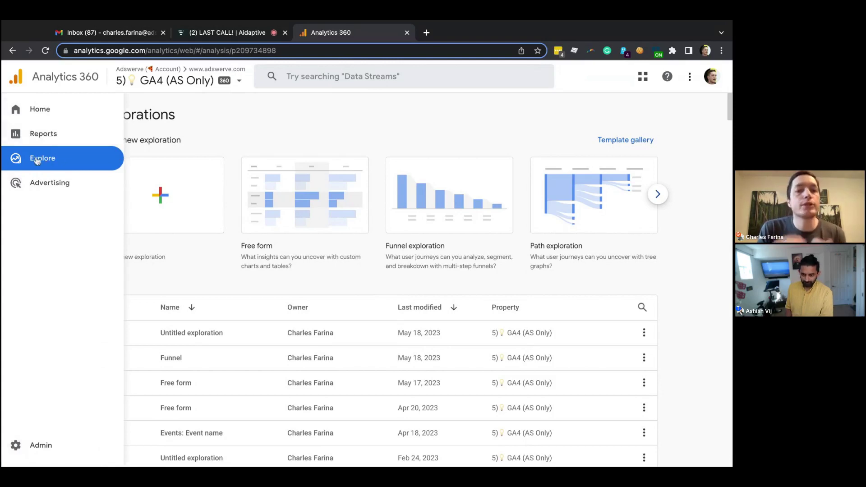
{"action": "left_click", "coordinate": [57, 149]}
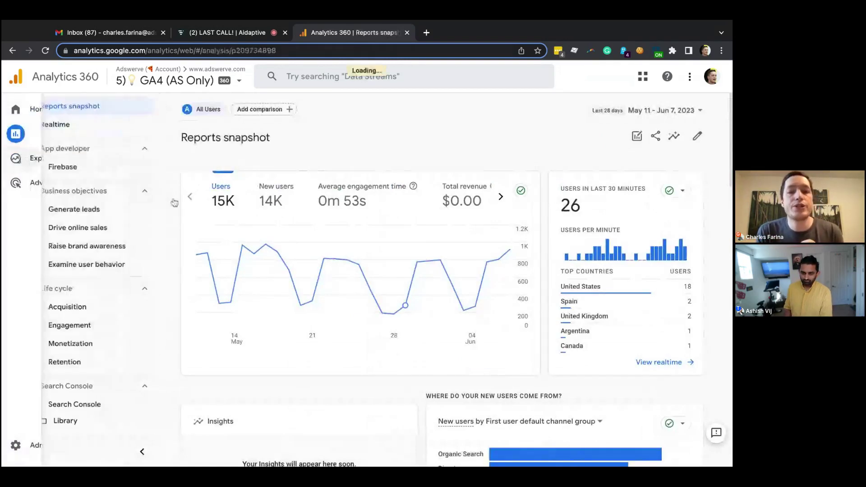
Step: Create a new exploration from the Funnel exploration template and view the definitions of its funnel steps
{"action": "left_click", "coordinate": [15, 159]}
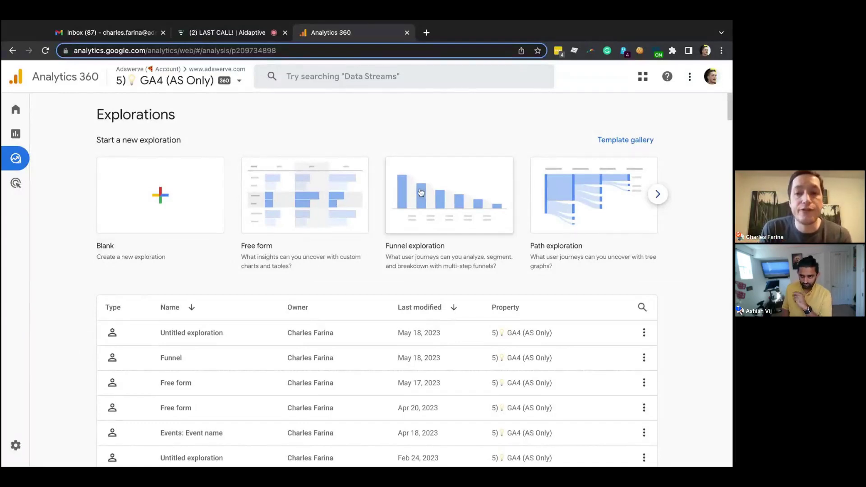
{"action": "left_click", "coordinate": [447, 203]}
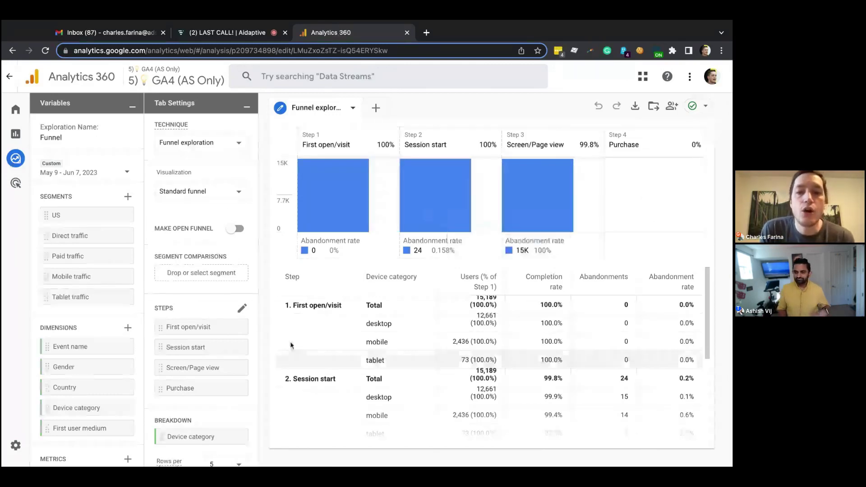
{"action": "left_click", "coordinate": [10, 76]}
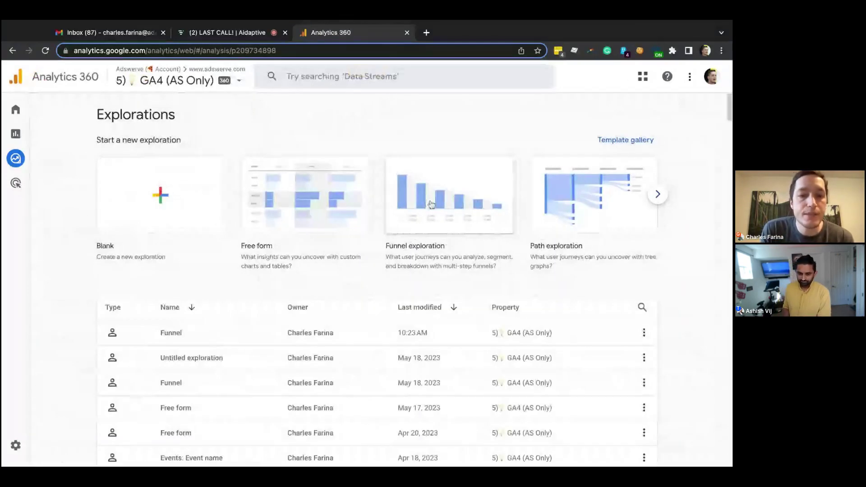
{"action": "left_click", "coordinate": [388, 208]}
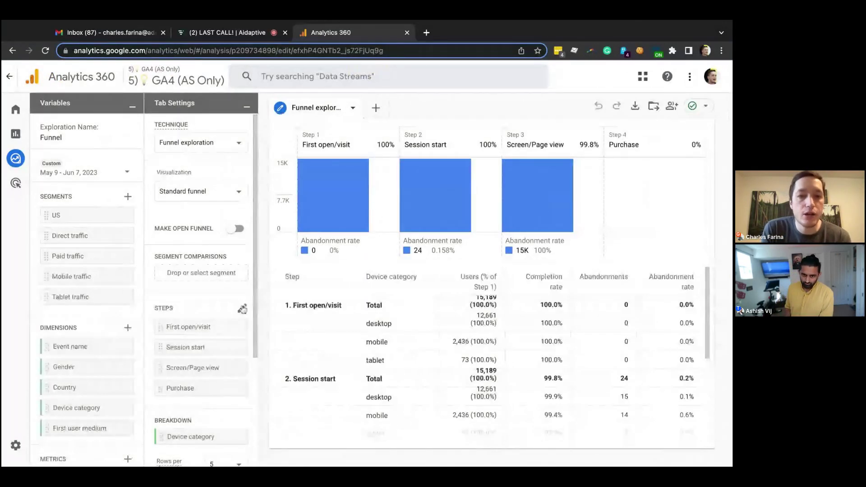
{"action": "left_click", "coordinate": [242, 285]}
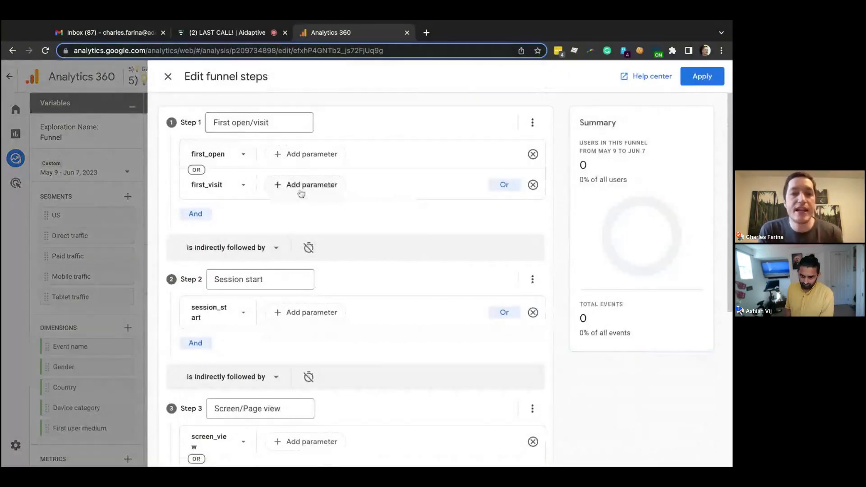
{"action": "left_click", "coordinate": [118, 180]}
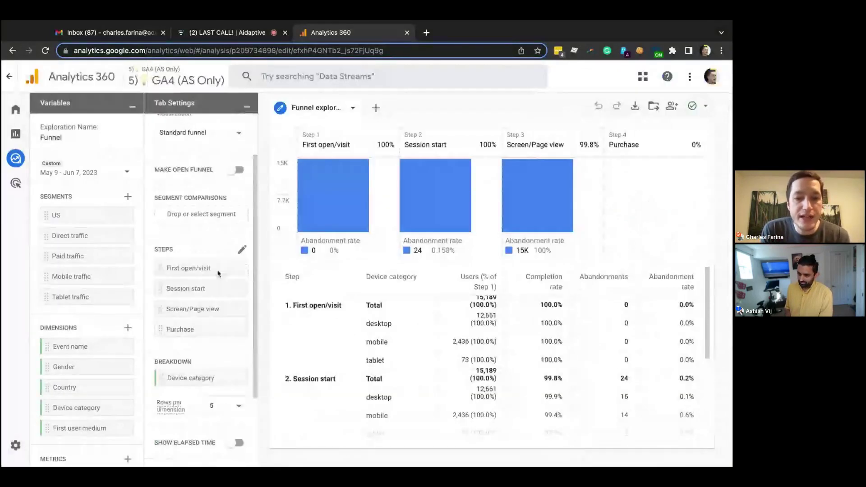
Step: Turn on the elapsed time display for the funnel and examine the elapsed time per step and device category
{"action": "scroll", "coordinate": [217, 273], "scroll_direction": "down", "scroll_amount": 2}
{"action": "left_click", "coordinate": [235, 345]}
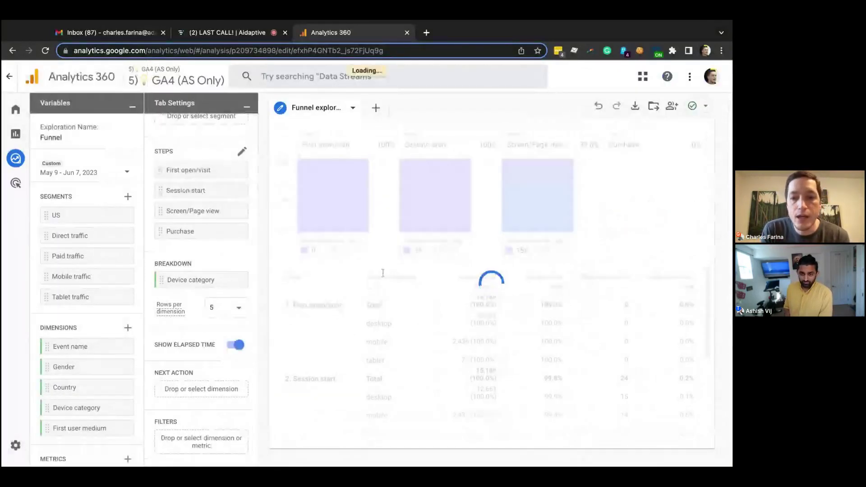
{"action": "scroll", "coordinate": [488, 353], "scroll_direction": "down", "scroll_amount": 3}
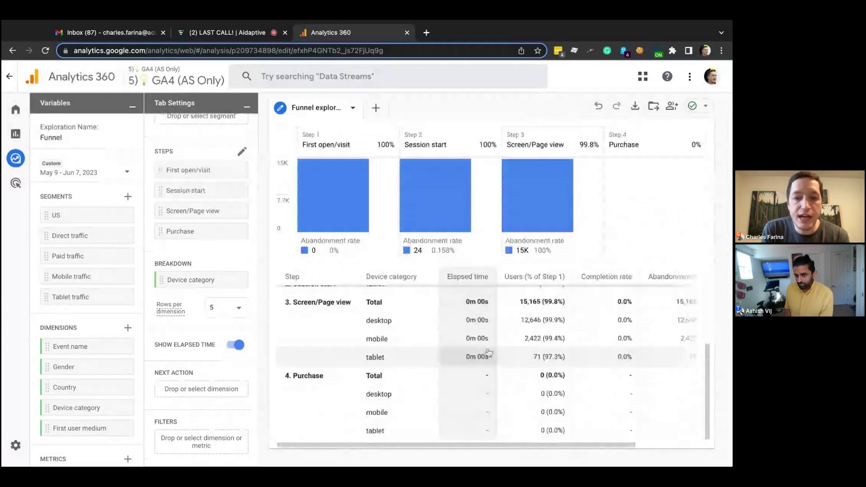
{"action": "scroll", "coordinate": [485, 358], "scroll_direction": "up", "scroll_amount": 1}
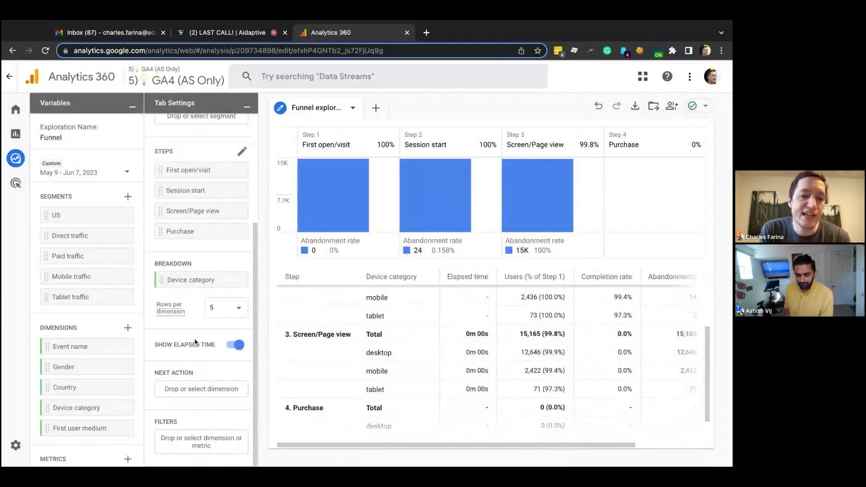
{"action": "scroll", "coordinate": [373, 367], "scroll_direction": "up", "scroll_amount": 3}
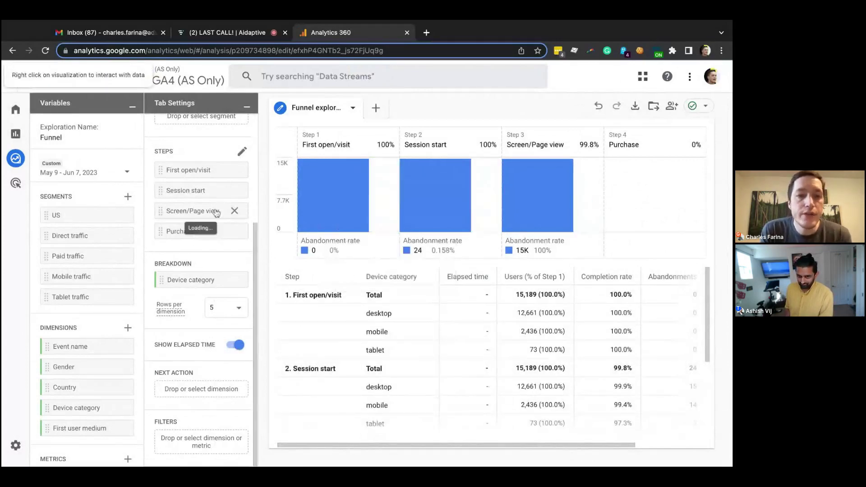
Step: Try the funnel as an open funnel and switch it back to a closed one
{"action": "scroll", "coordinate": [216, 212], "scroll_direction": "up", "scroll_amount": 3}
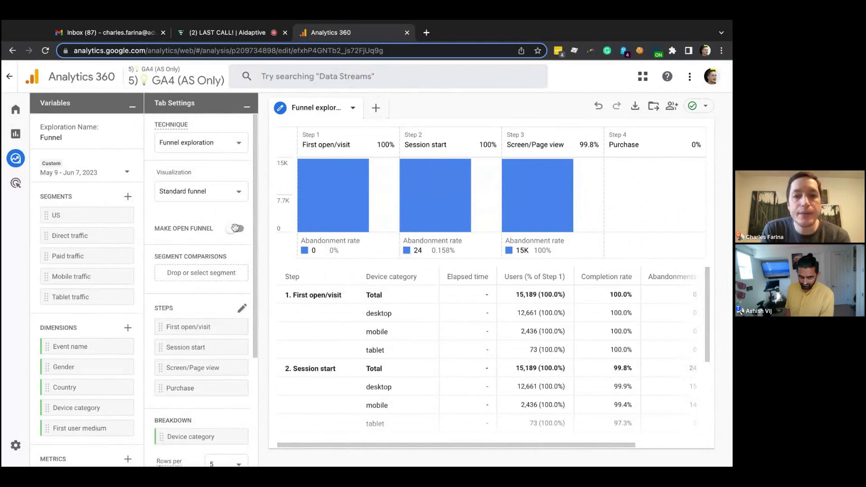
{"action": "left_click", "coordinate": [234, 227]}
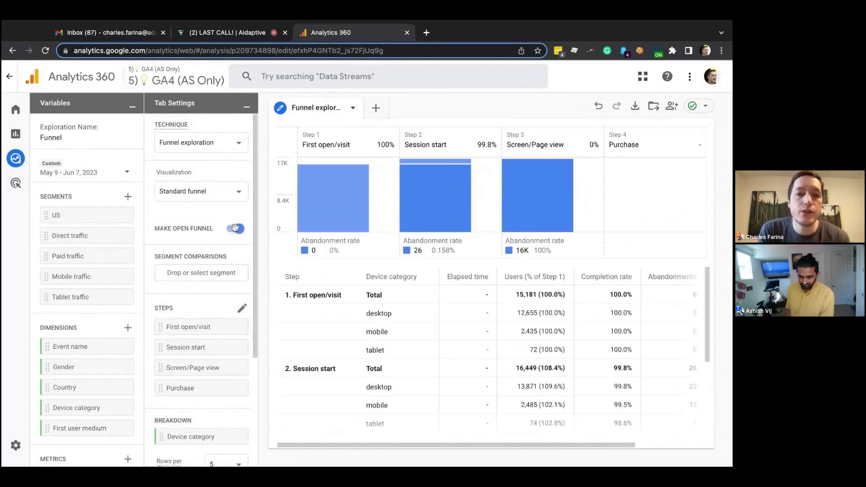
{"action": "left_click", "coordinate": [235, 228]}
Step: Set the visualization to Trended funnel, inspect the daily active users per step and read the Segment comparisons description
{"action": "left_click", "coordinate": [216, 197]}
{"action": "left_click", "coordinate": [212, 208]}
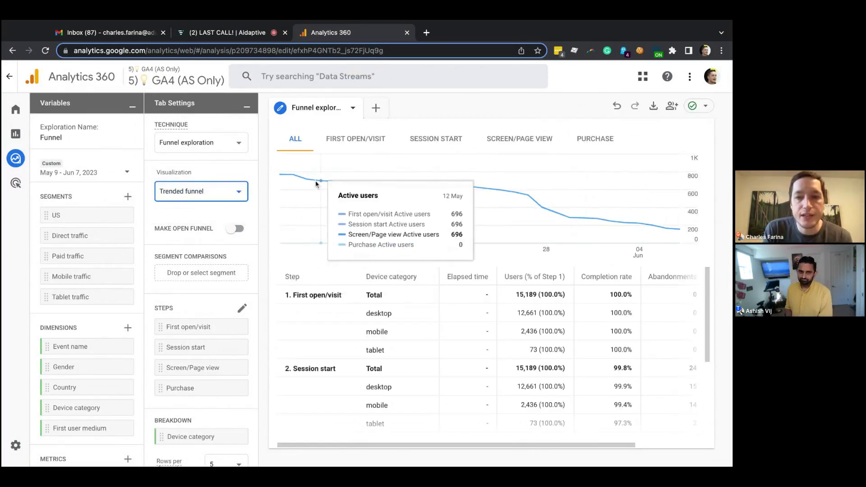
{"action": "mouse_move", "coordinate": [401, 188]}
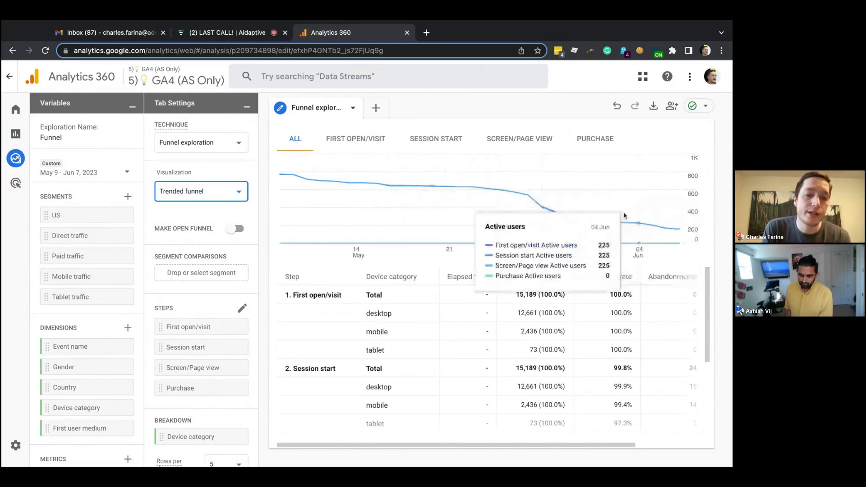
{"action": "mouse_move", "coordinate": [217, 257]}
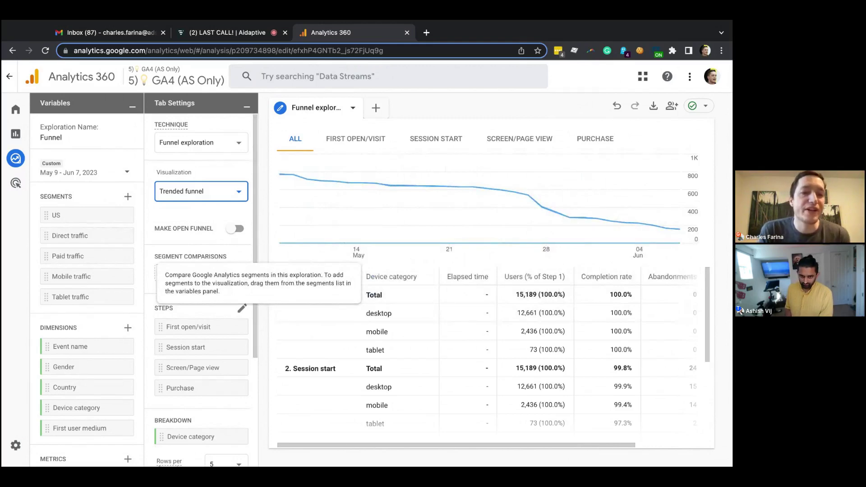
Step: Start a new custom user segment and add Page location as its first include condition
{"action": "left_click", "coordinate": [128, 198]}
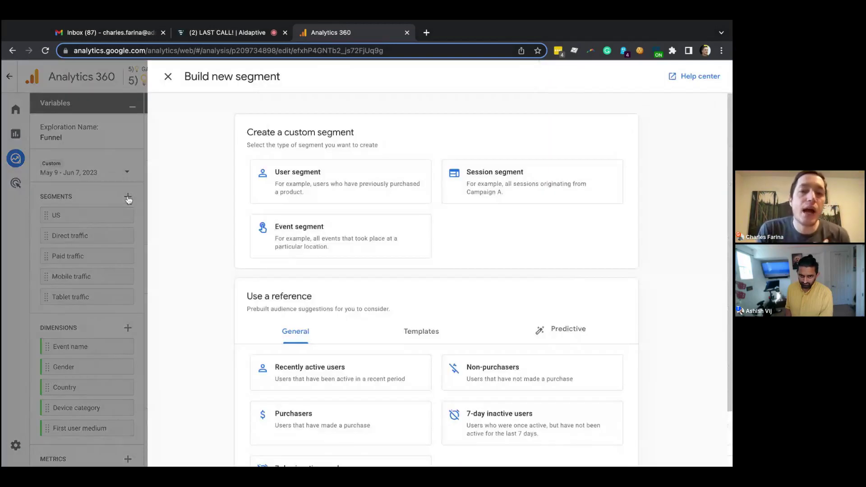
{"action": "left_click", "coordinate": [300, 193]}
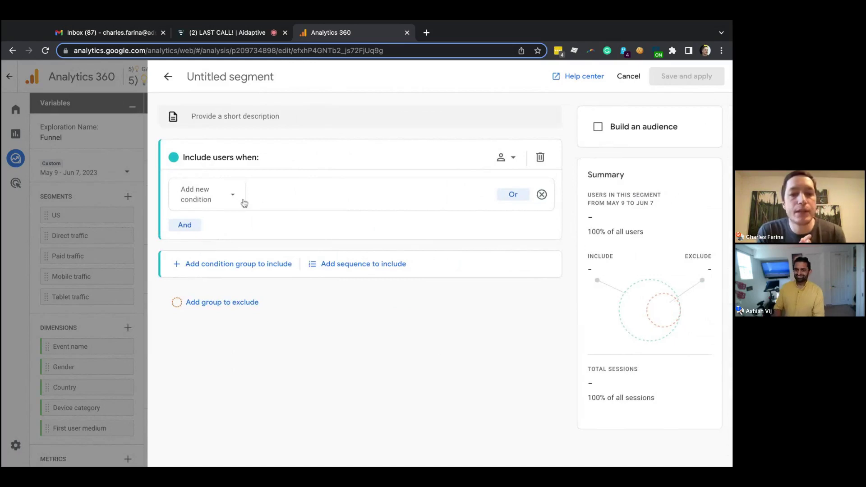
{"action": "left_click", "coordinate": [229, 199]}
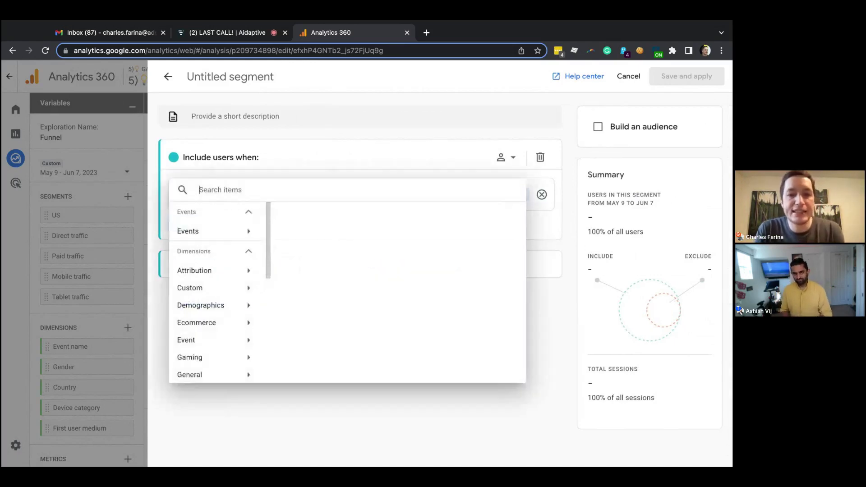
{"action": "type", "text": "page"}
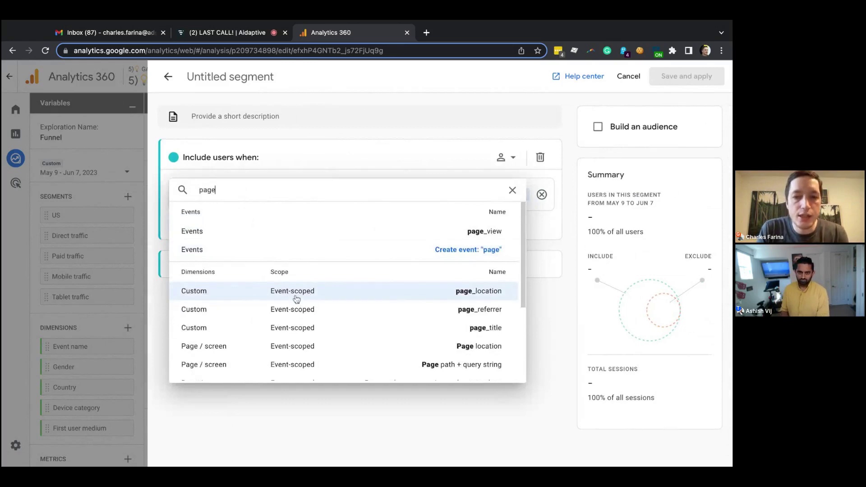
{"action": "left_click", "coordinate": [295, 347]}
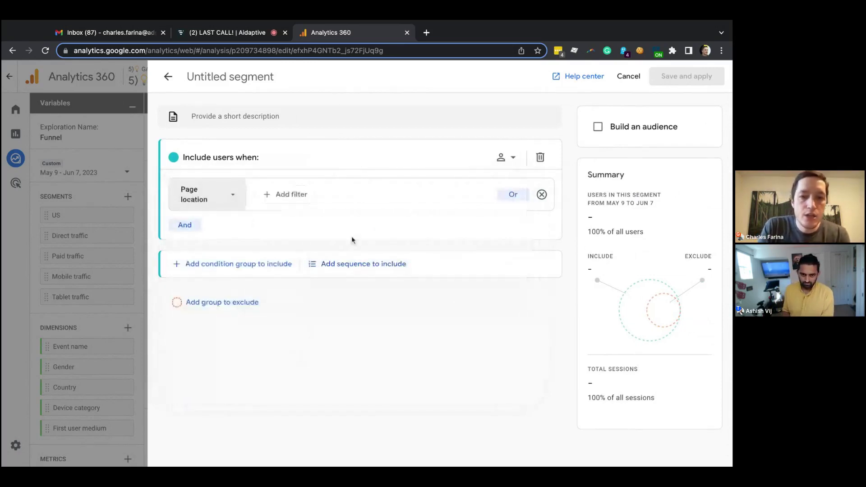
Step: Filter the Page location condition to pages that contain "blog"
{"action": "left_click", "coordinate": [313, 193]}
{"action": "type", "text": "blog"}
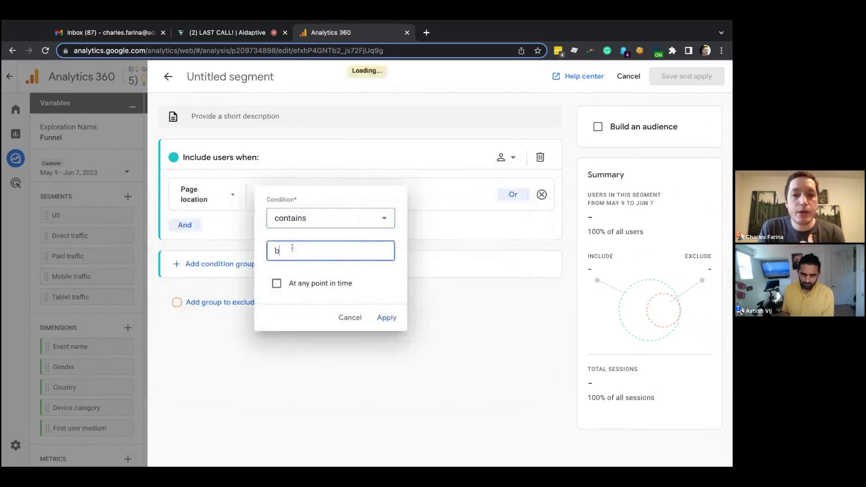
{"action": "double_click", "coordinate": [363, 250]}
{"action": "left_click", "coordinate": [433, 244]}
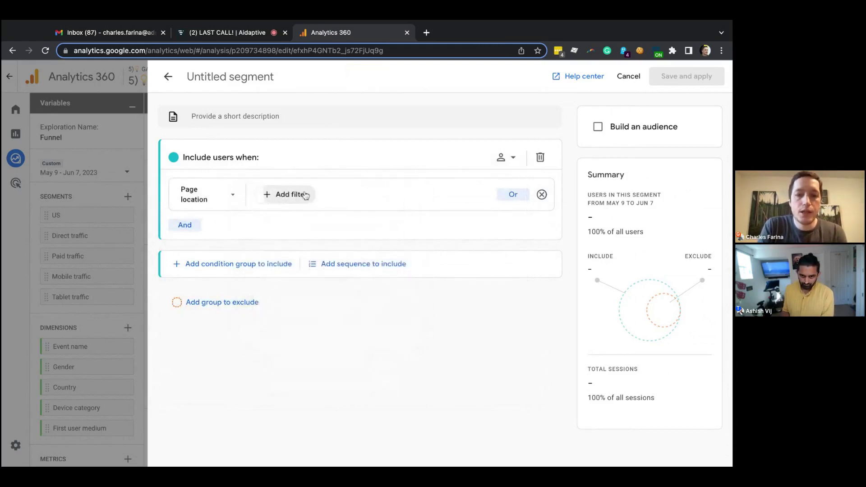
{"action": "left_click", "coordinate": [290, 194]}
{"action": "left_click", "coordinate": [292, 249]}
{"action": "type", "text": "blog"}
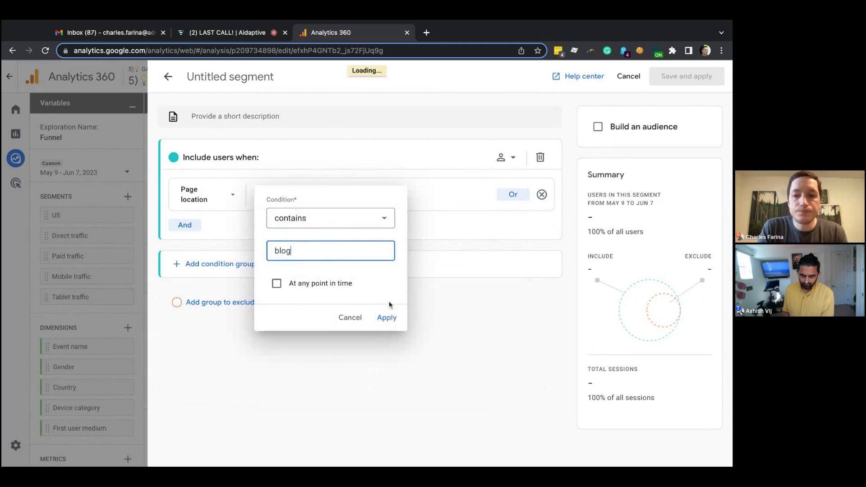
{"action": "left_click", "coordinate": [396, 318]}
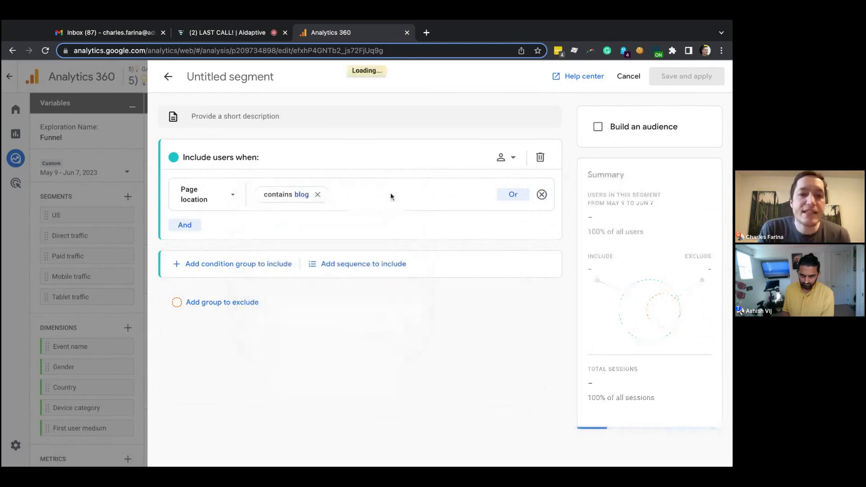
Step: Replace the condition group with an include sequence whose step 1 is Page location contains "blog"
{"action": "left_click", "coordinate": [377, 264]}
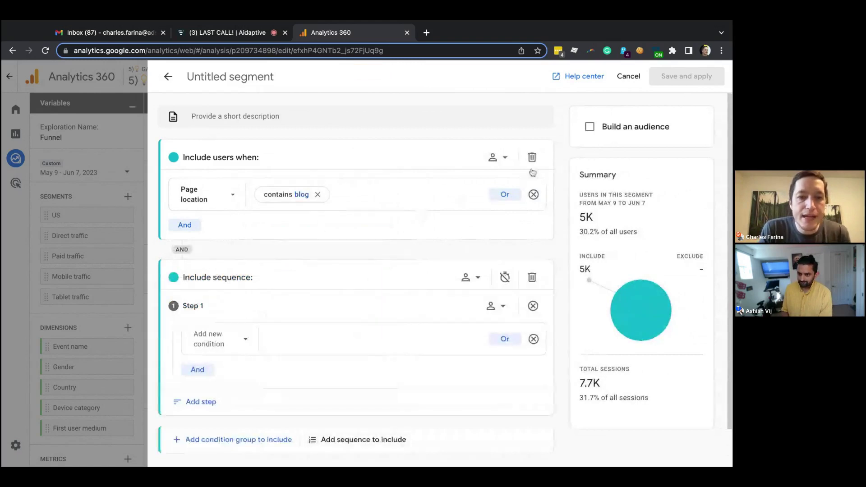
{"action": "left_click", "coordinate": [532, 157]}
{"action": "left_click", "coordinate": [216, 221]}
{"action": "type", "text": "pa"}
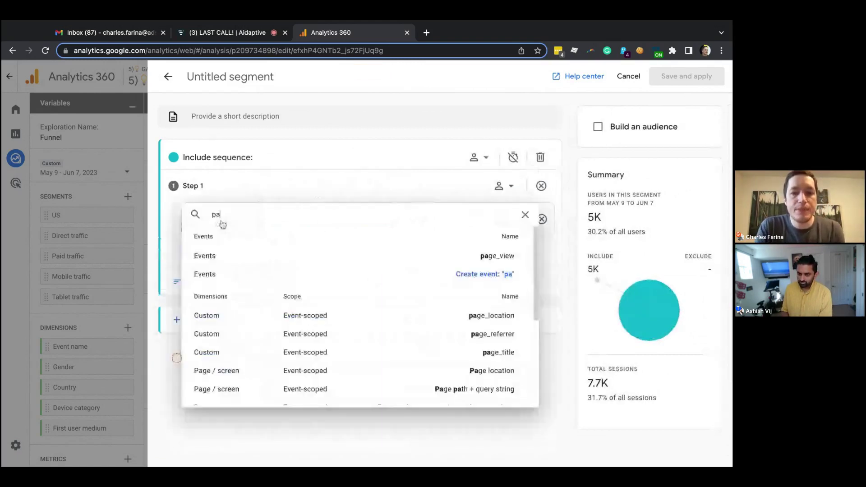
{"action": "type", "text": "ge loca"}
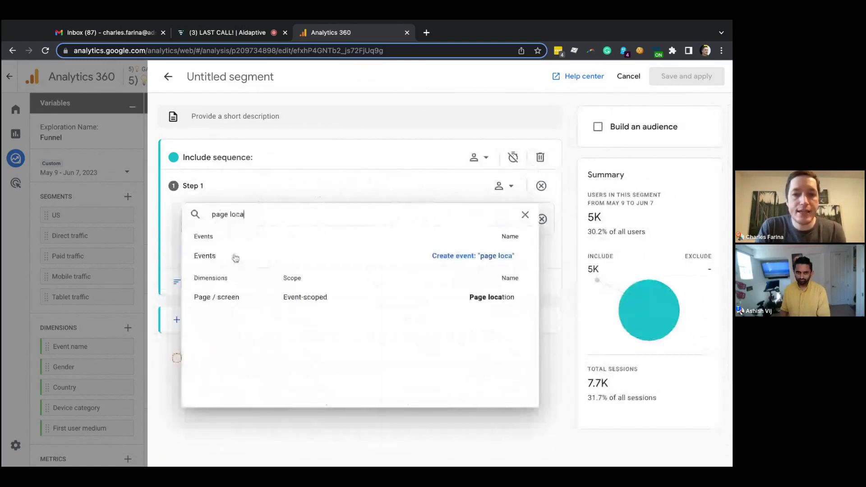
{"action": "left_click", "coordinate": [236, 296]}
{"action": "left_click", "coordinate": [296, 219]}
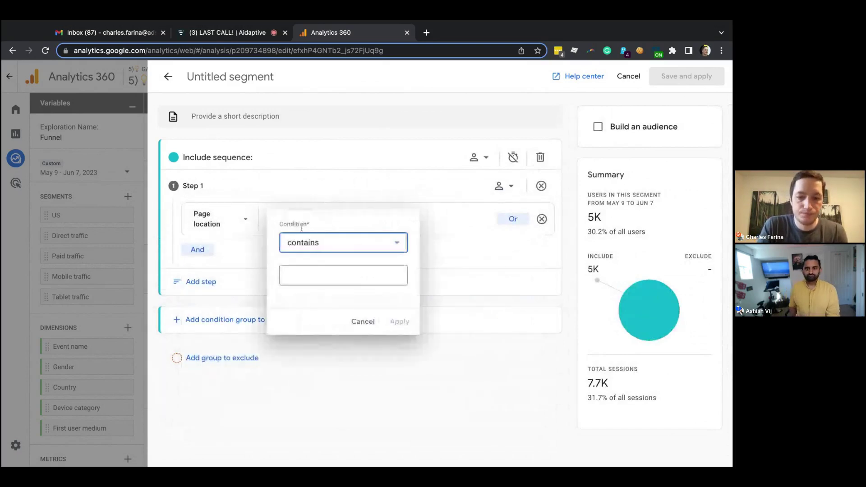
{"action": "type", "text": "blog"}
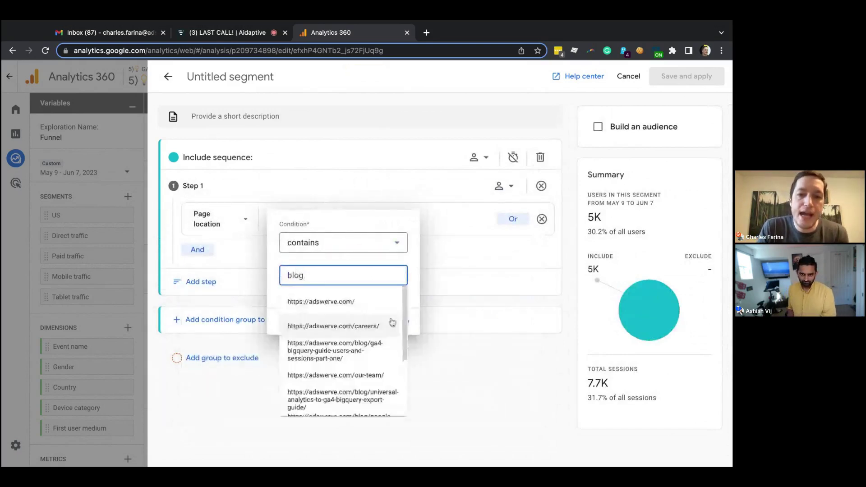
{"action": "left_click", "coordinate": [408, 321]}
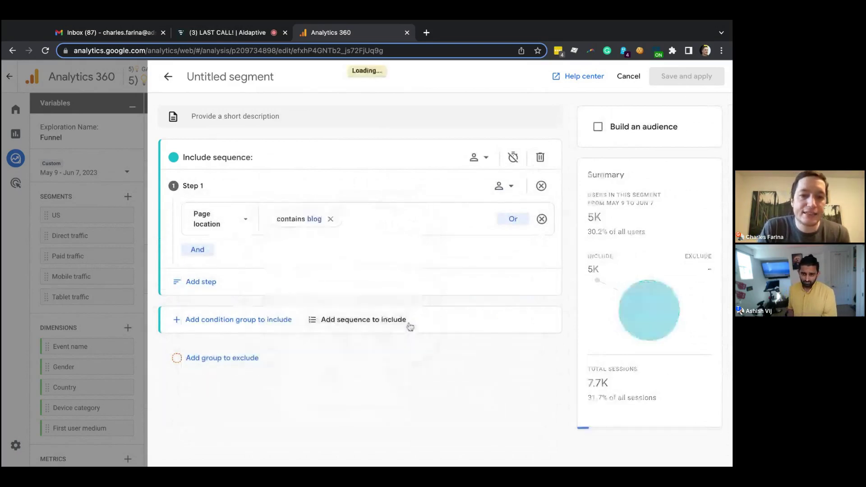
Step: Add step 2 to the include sequence, indirectly following step 1, with Page location as its condition
{"action": "left_click", "coordinate": [198, 282]}
{"action": "left_click", "coordinate": [220, 349]}
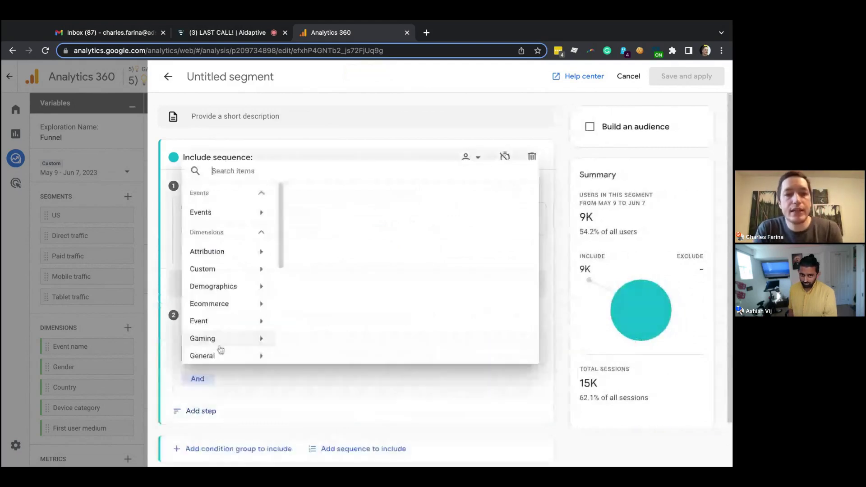
{"action": "type", "text": "page"}
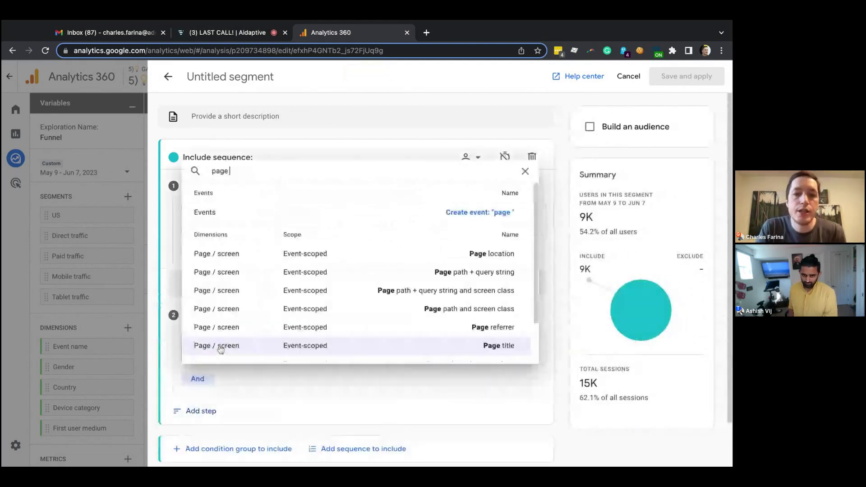
{"action": "left_click", "coordinate": [287, 255]}
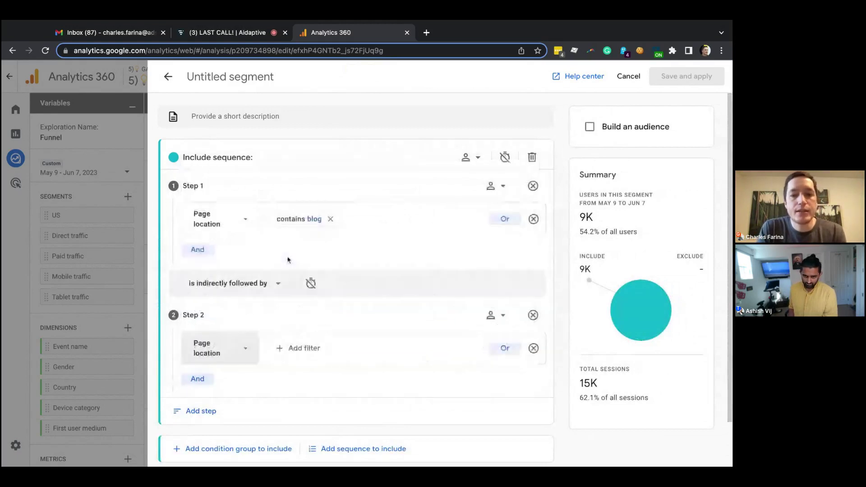
Step: Filter step 2's Page location condition to pages that contain "contact"
{"action": "left_click", "coordinate": [301, 348]}
{"action": "left_click", "coordinate": [336, 293]}
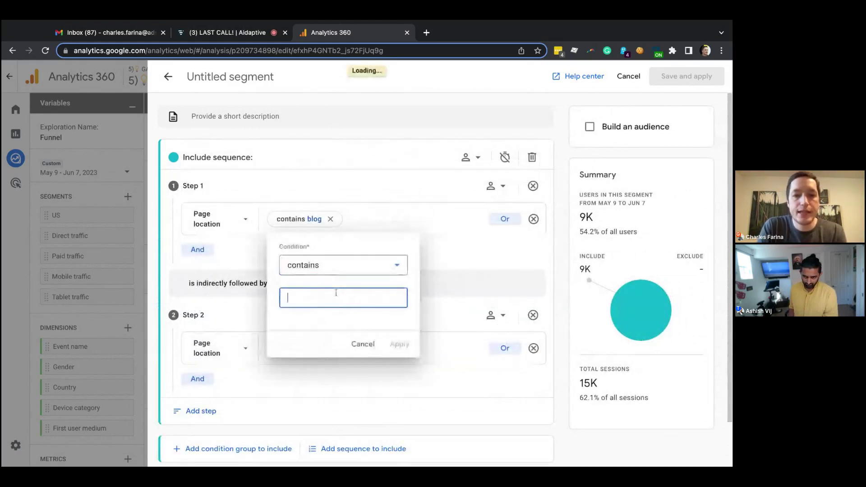
{"action": "type", "text": "c"}
{"action": "type", "text": "opo"}
{"action": "key", "text": "BackSpace"}
{"action": "key", "text": "BackSpace"}
{"action": "type", "text": "ntact"}
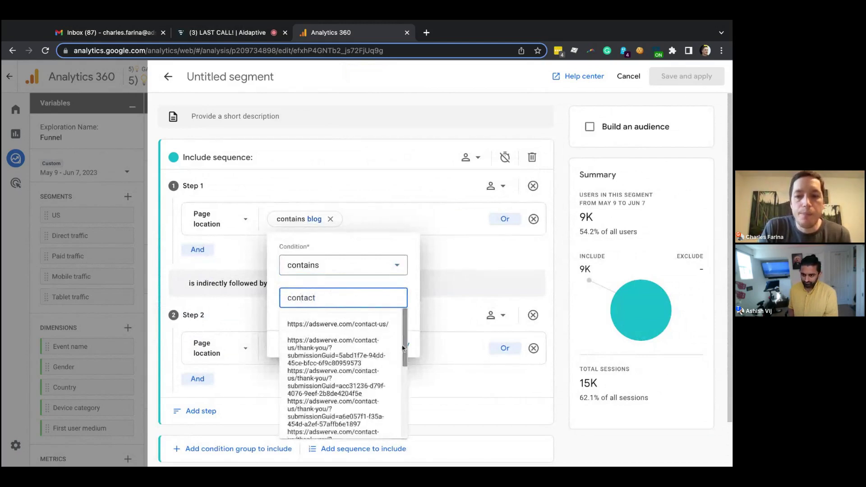
{"action": "left_click", "coordinate": [409, 346]}
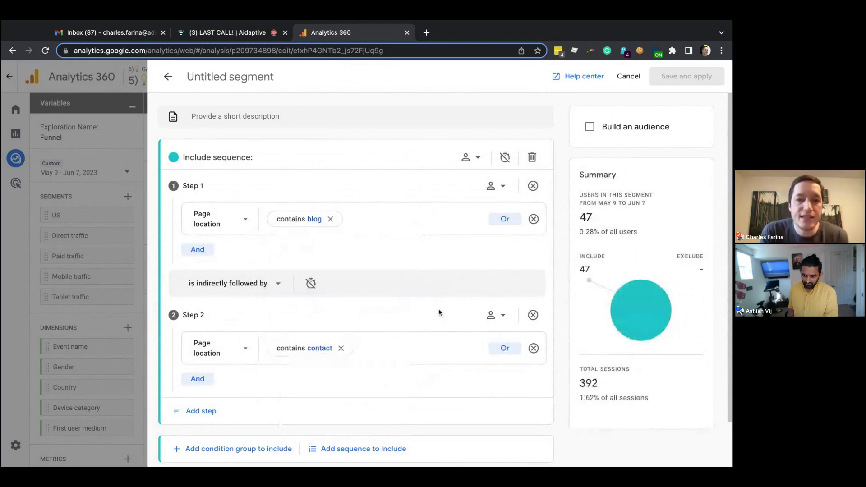
Step: Turn on a time constraint between step 1 and step 2 of the sequence, within 5 minutes
{"action": "left_click", "coordinate": [311, 284]}
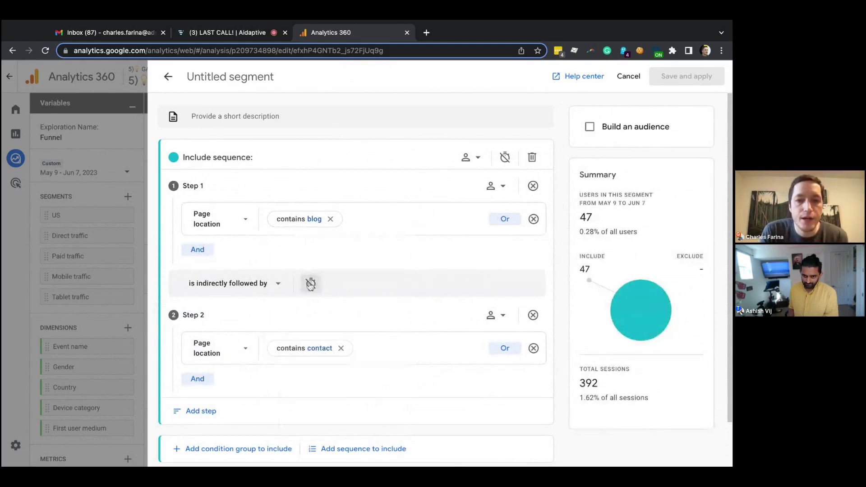
{"action": "left_click", "coordinate": [279, 286]}
{"action": "left_click", "coordinate": [310, 284]}
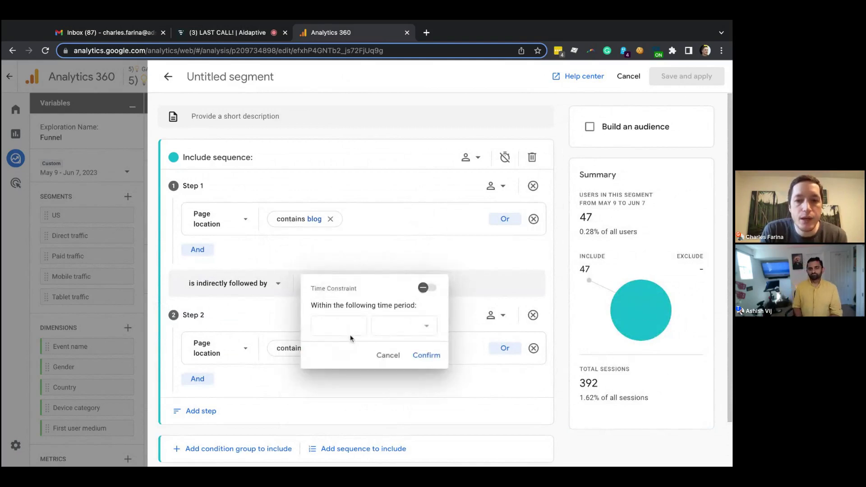
{"action": "left_click", "coordinate": [427, 287]}
{"action": "left_click", "coordinate": [426, 325]}
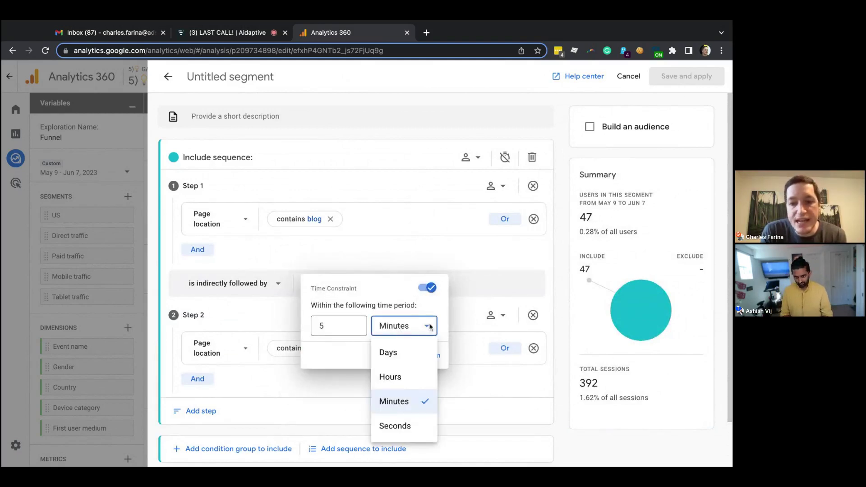
{"action": "left_click", "coordinate": [355, 326]}
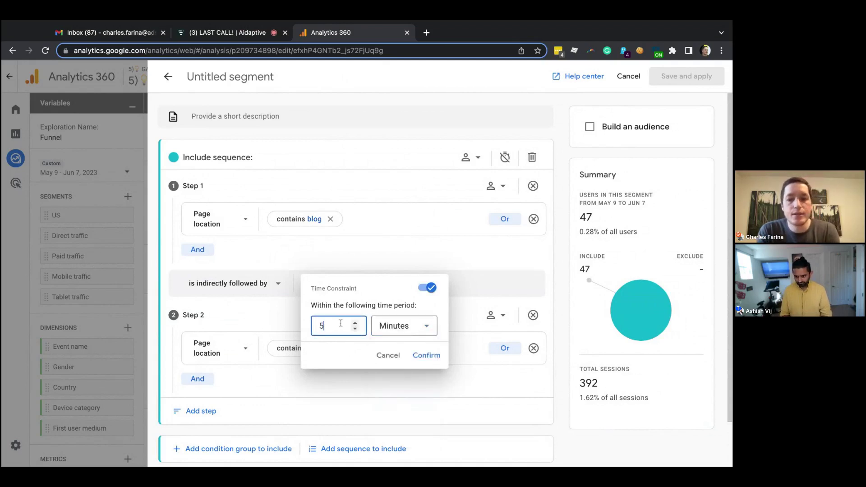
{"action": "left_click", "coordinate": [424, 356]}
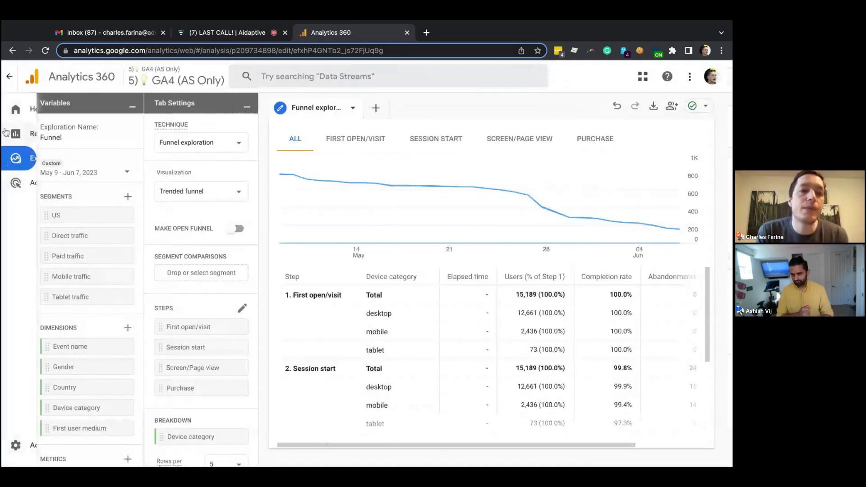
Step: Open the Events report under Engagement and review the table of event names with their counts and users
{"action": "mouse_move", "coordinate": [5, 132]}
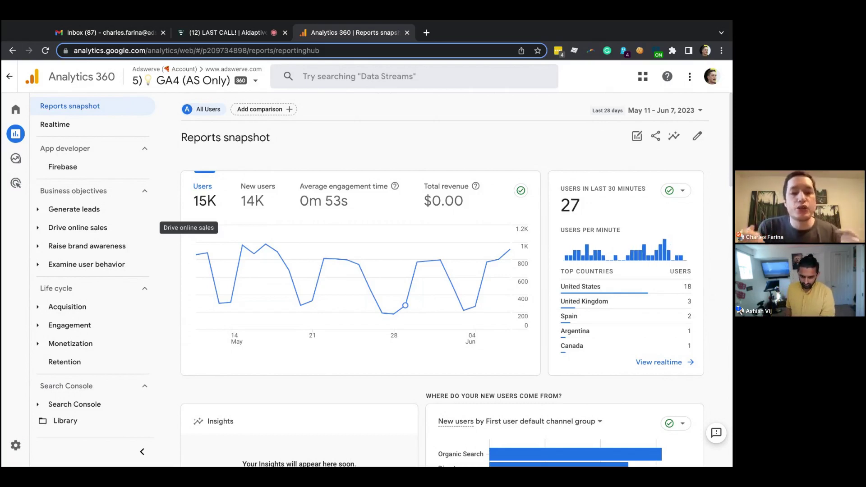
{"action": "left_click", "coordinate": [71, 325]}
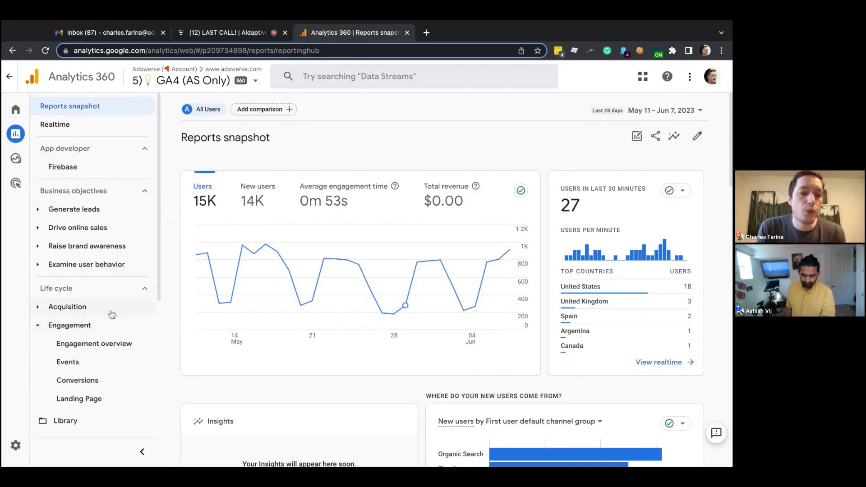
{"action": "left_click", "coordinate": [82, 361]}
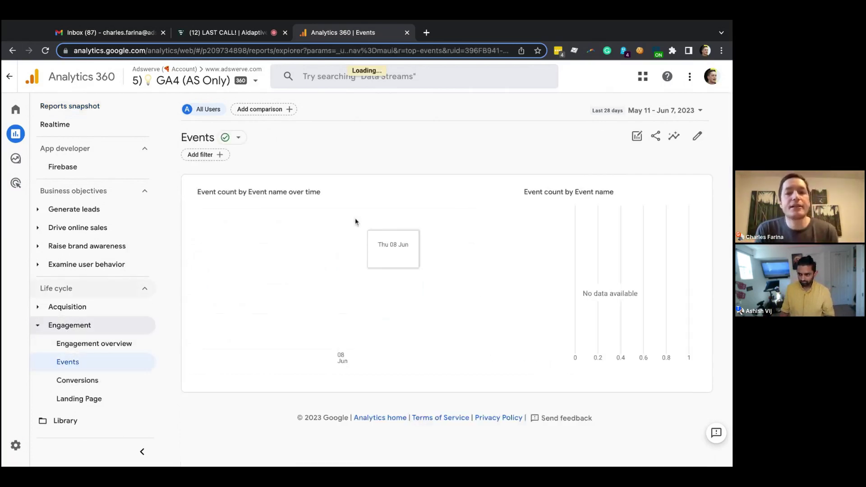
{"action": "scroll", "coordinate": [355, 221], "scroll_direction": "down", "scroll_amount": 5}
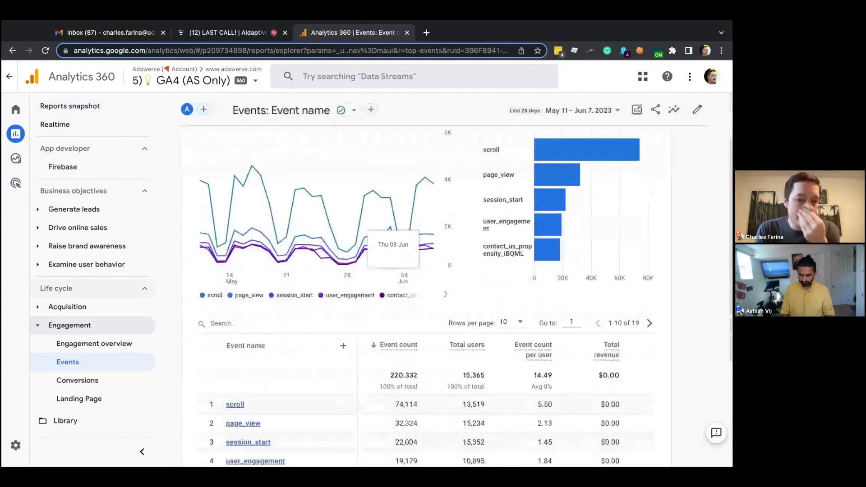
{"action": "scroll", "coordinate": [335, 268], "scroll_direction": "down", "scroll_amount": 3}
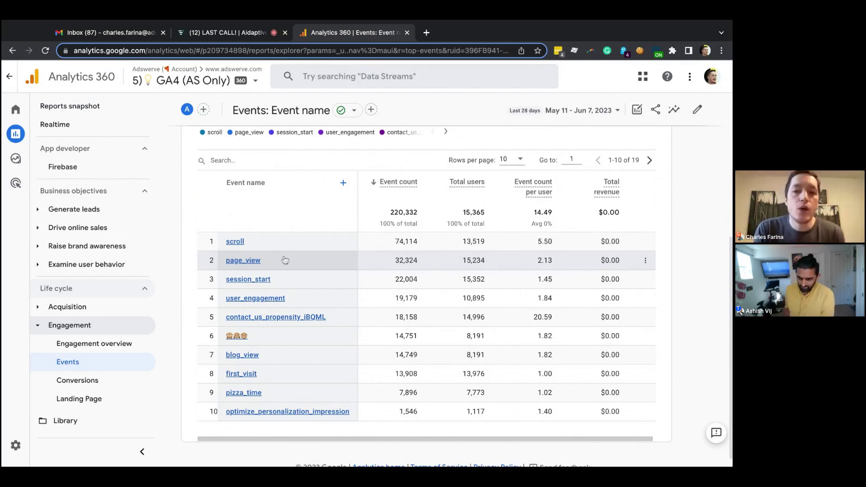
{"action": "scroll", "coordinate": [523, 319], "scroll_direction": "right", "scroll_amount": 1}
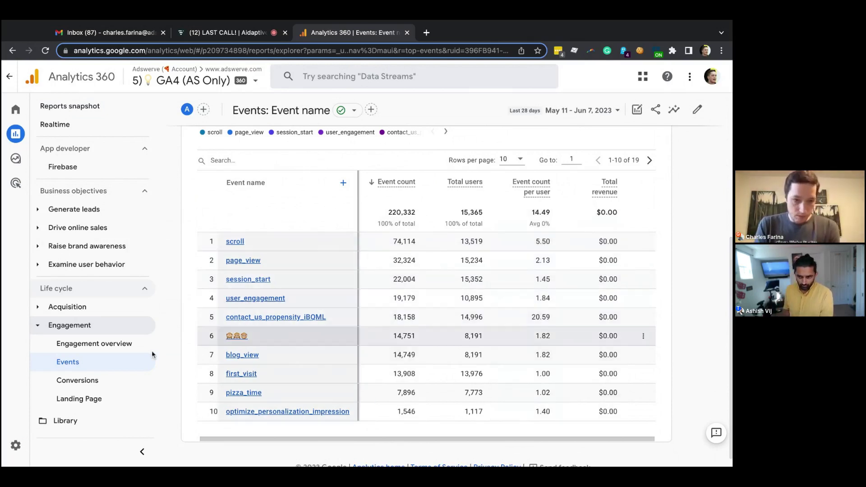
Step: Open the Pages and screens report and review its engagement time, event count, conversions and revenue columns per page path
{"action": "scroll", "coordinate": [84, 376], "scroll_direction": "down", "scroll_amount": 2}
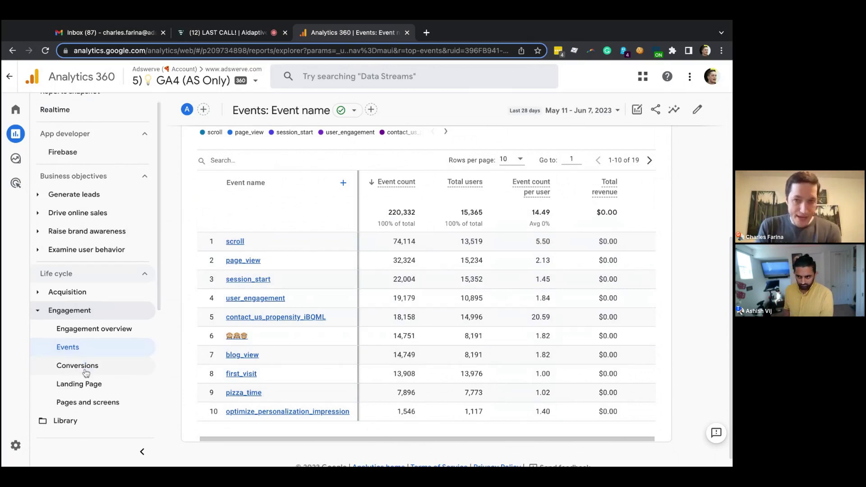
{"action": "left_click", "coordinate": [82, 383]}
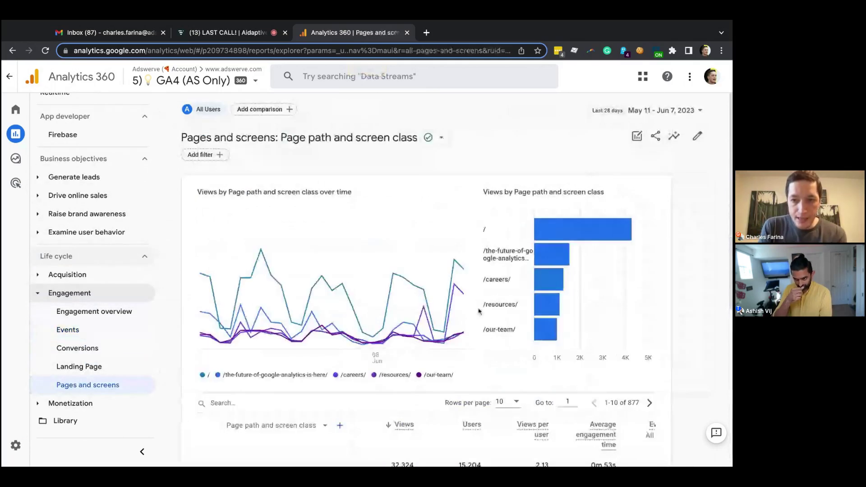
{"action": "scroll", "coordinate": [479, 310], "scroll_direction": "down", "scroll_amount": 3}
{"action": "scroll", "coordinate": [479, 310], "scroll_direction": "down", "scroll_amount": 1}
{"action": "scroll", "coordinate": [523, 293], "scroll_direction": "right", "scroll_amount": 4}
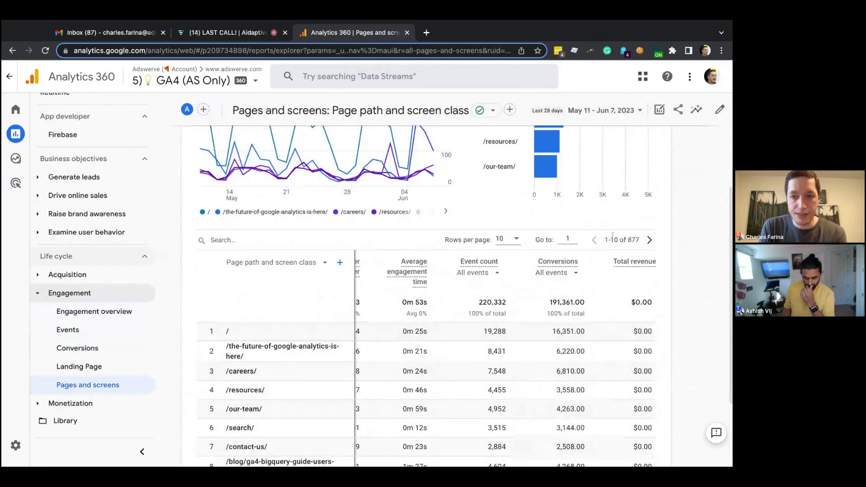
{"action": "scroll", "coordinate": [622, 360], "scroll_direction": "left", "scroll_amount": 3}
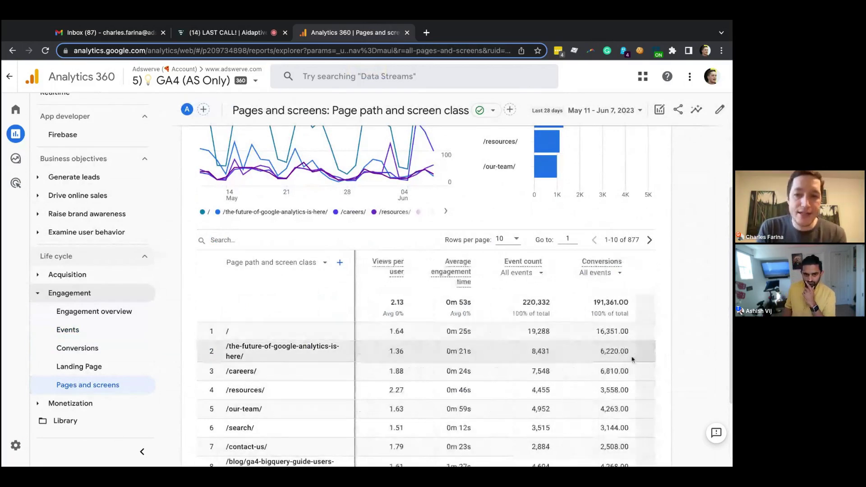
Step: Return to the Events report and examine the event names, counts and total users in its table
{"action": "left_click", "coordinate": [101, 330]}
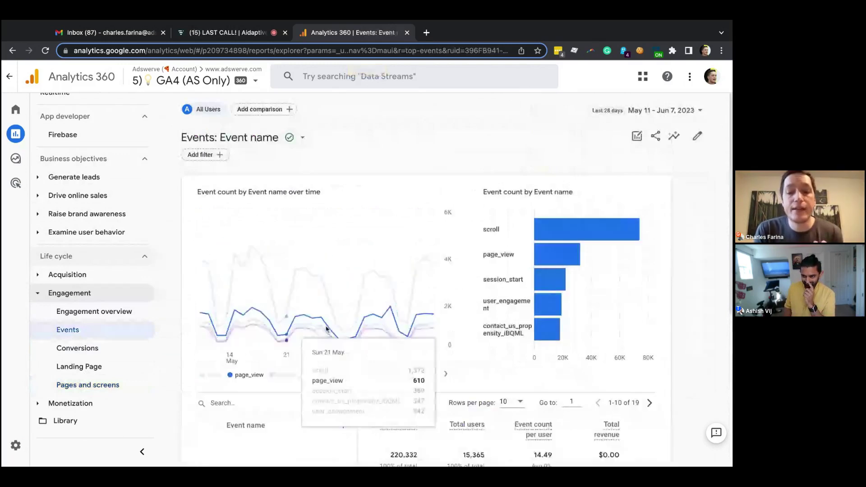
{"action": "scroll", "coordinate": [388, 328], "scroll_direction": "down", "scroll_amount": 3}
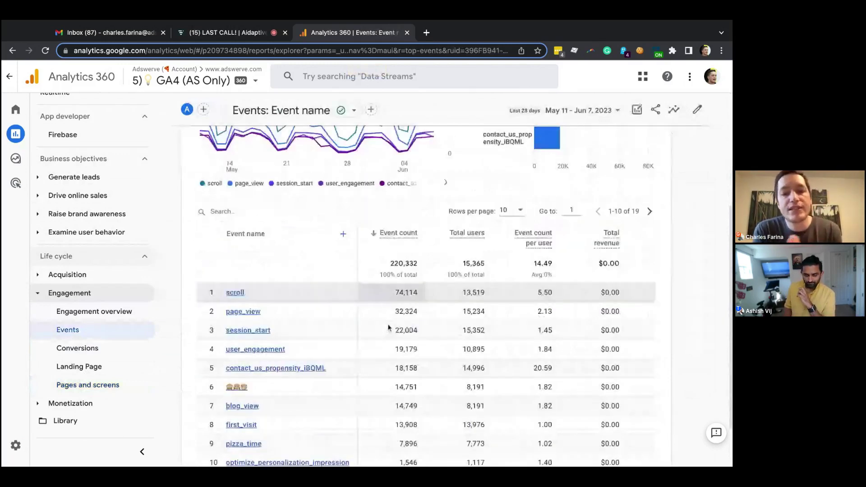
{"action": "scroll", "coordinate": [389, 328], "scroll_direction": "down", "scroll_amount": 2}
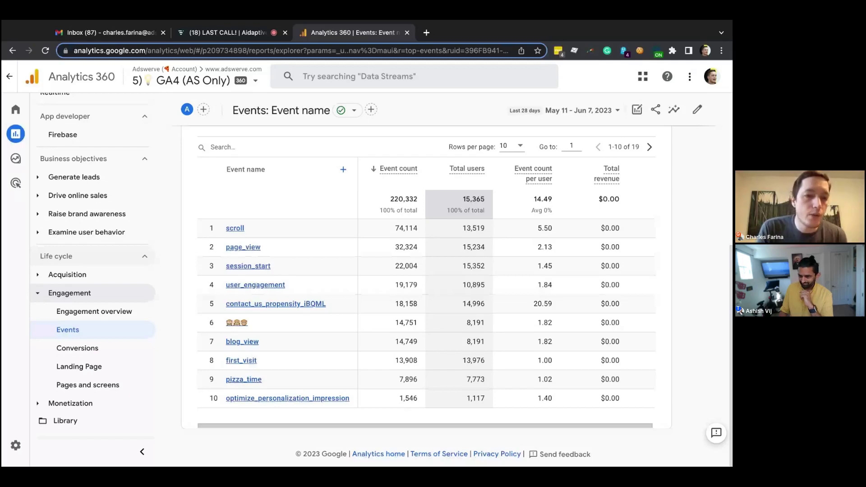
Step: Open the Traffic acquisition report and review users, sessions and engaged sessions by session default channel group
{"action": "left_click", "coordinate": [84, 275]}
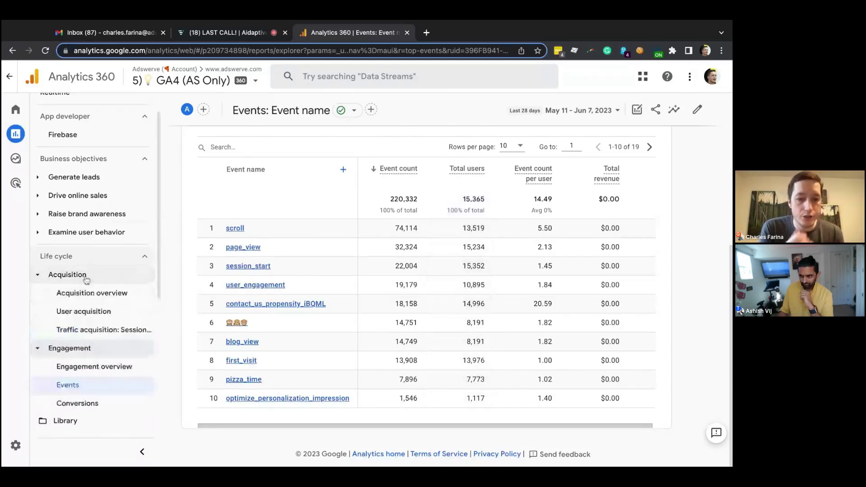
{"action": "left_click", "coordinate": [93, 326]}
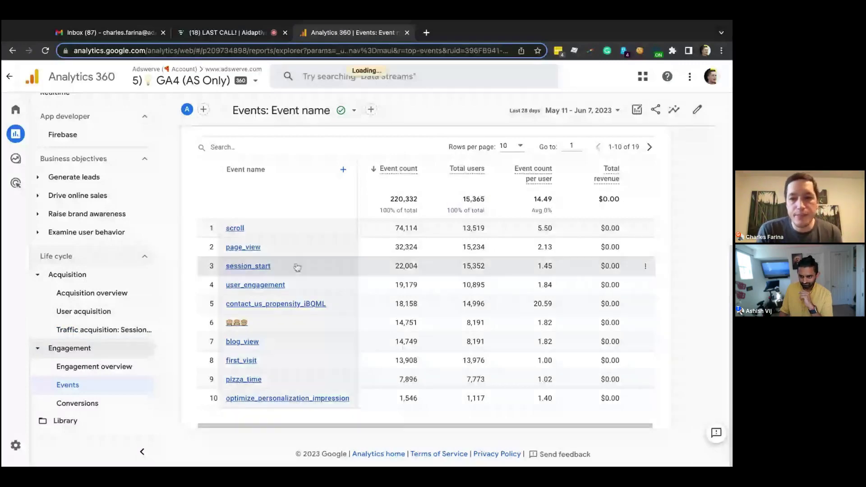
{"action": "scroll", "coordinate": [515, 310], "scroll_direction": "down", "scroll_amount": 3}
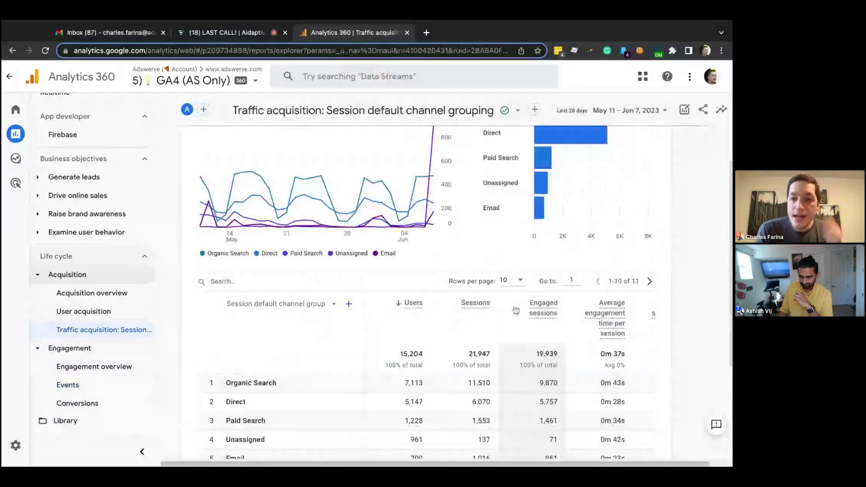
{"action": "scroll", "coordinate": [499, 298], "scroll_direction": "down", "scroll_amount": 1}
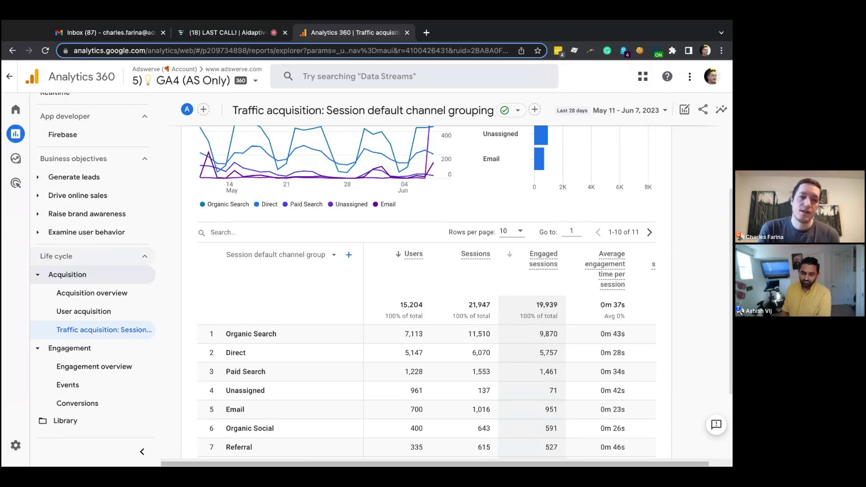
Step: Go back to the Events report and look over the full first page of event rows
{"action": "left_click", "coordinate": [82, 384]}
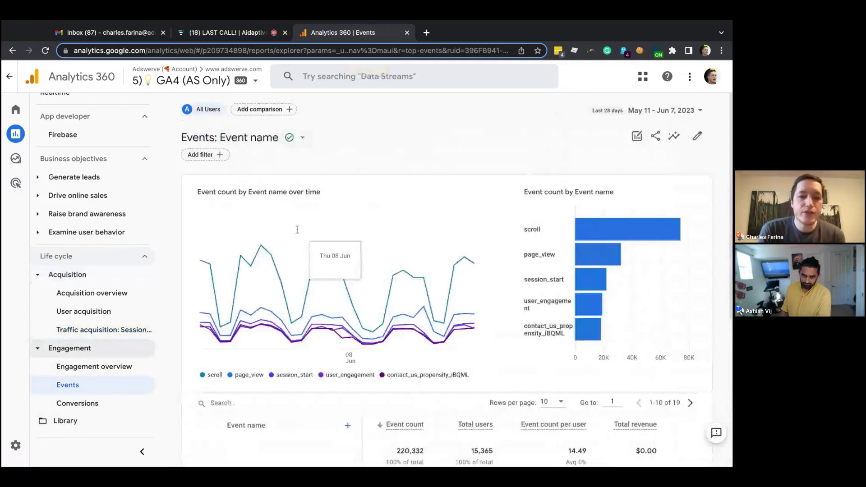
{"action": "scroll", "coordinate": [259, 365], "scroll_direction": "down", "scroll_amount": 5}
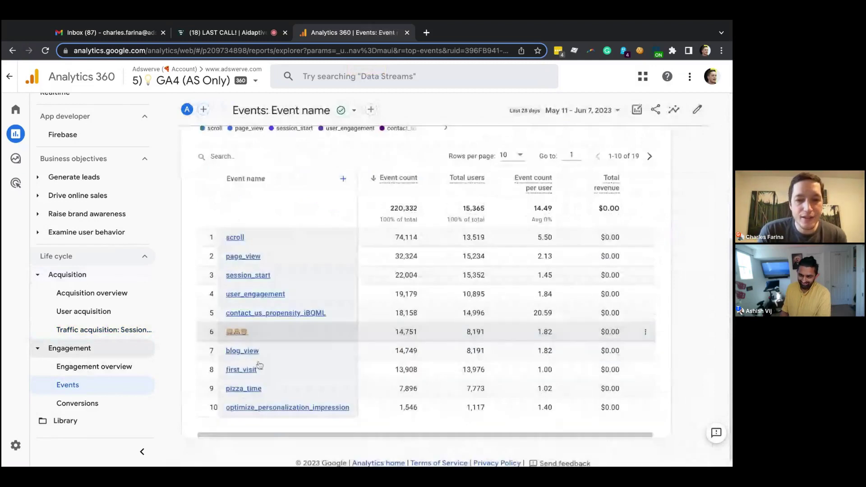
{"action": "scroll", "coordinate": [266, 351], "scroll_direction": "down", "scroll_amount": 1}
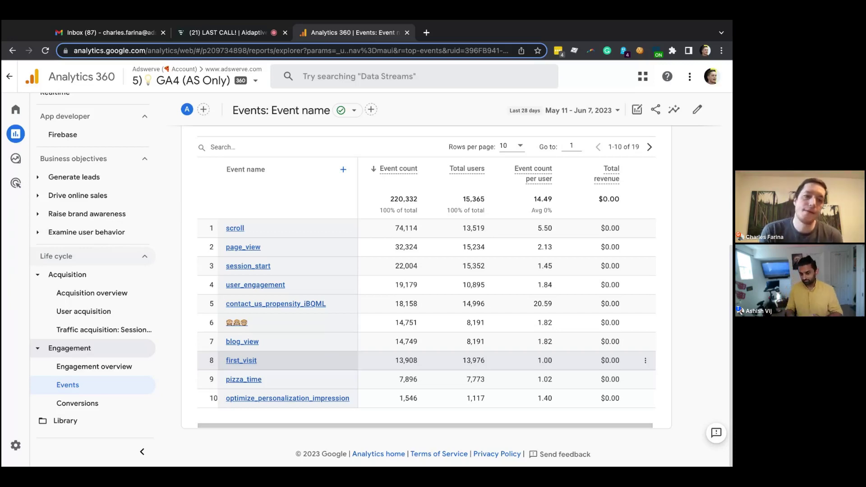
Step: Reopen the Traffic acquisition report and read the definitions of Engaged sessions and Average engagement time per session
{"action": "left_click", "coordinate": [139, 336]}
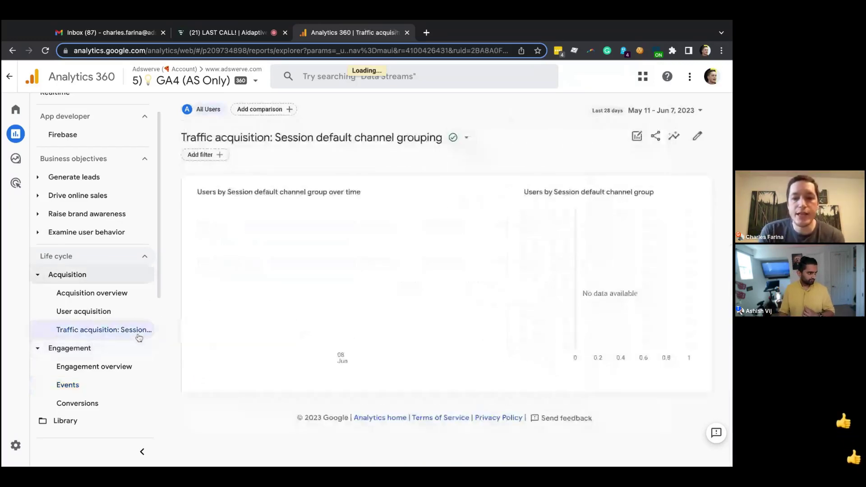
{"action": "scroll", "coordinate": [451, 316], "scroll_direction": "down", "scroll_amount": 3}
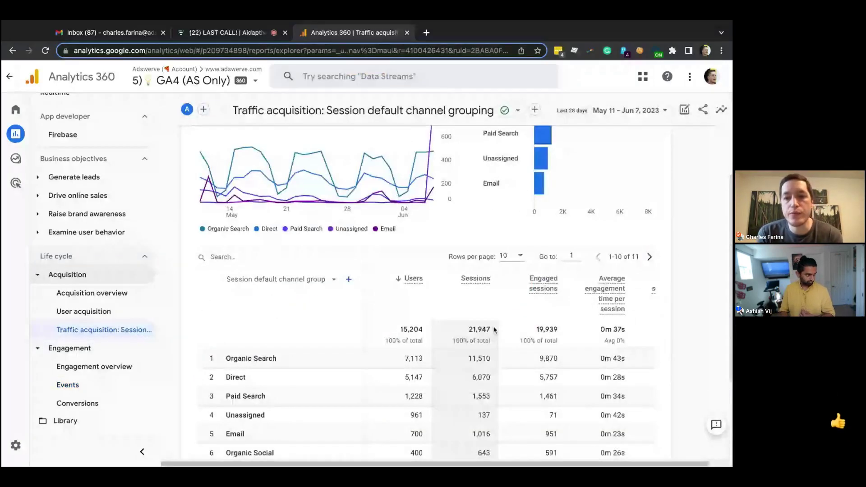
{"action": "scroll", "coordinate": [547, 285], "scroll_direction": "down", "scroll_amount": 1}
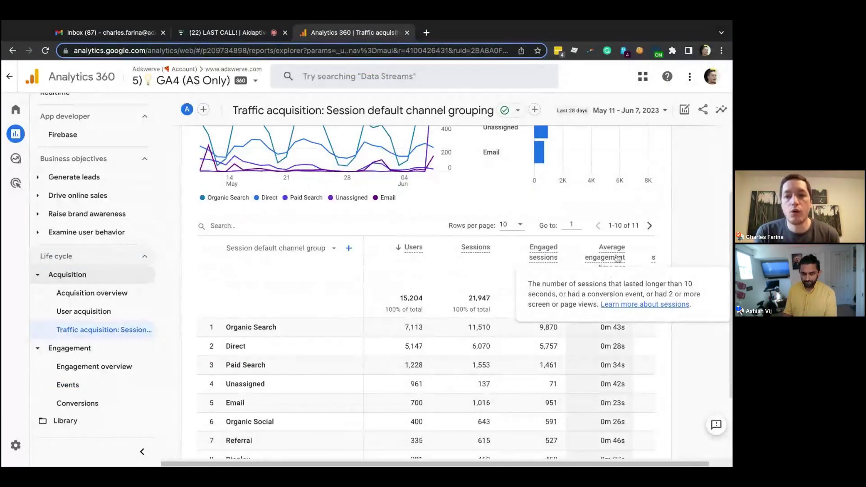
{"action": "mouse_move", "coordinate": [620, 254]}
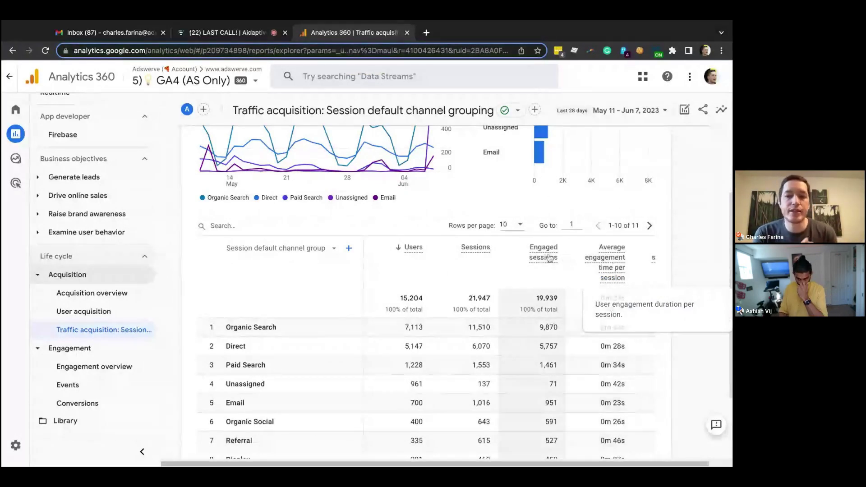
Step: Read the definition of the Engaged sessions metric in the Traffic acquisition table
{"action": "mouse_move", "coordinate": [549, 258]}
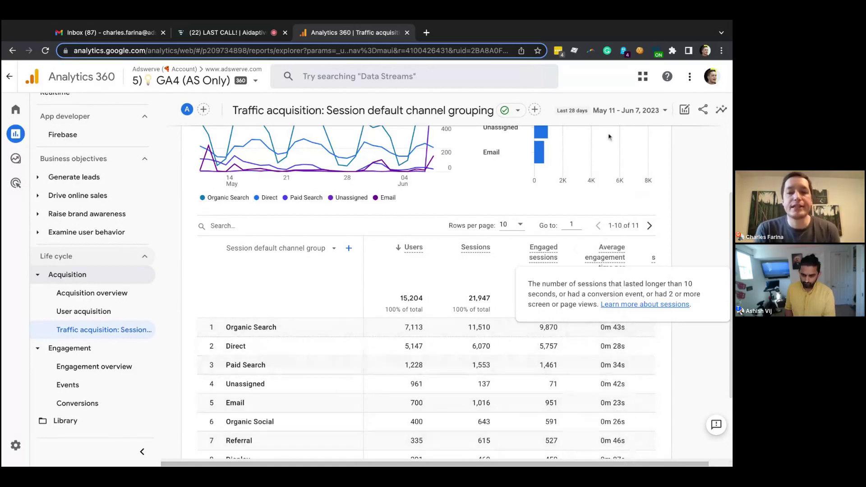
{"action": "mouse_move", "coordinate": [609, 137]}
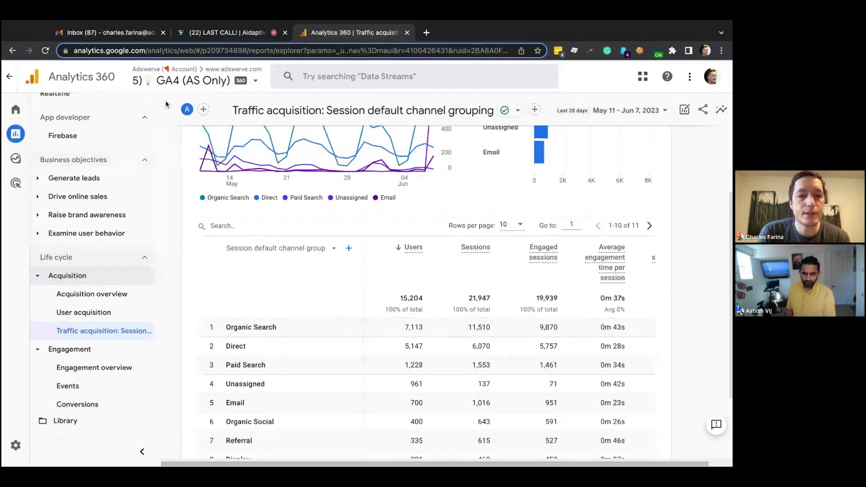
Step: Switch to the 4) GA4 (Sandbox of Fun) property
{"action": "left_click", "coordinate": [183, 80]}
{"action": "scroll", "coordinate": [174, 228], "scroll_direction": "down", "scroll_amount": 3}
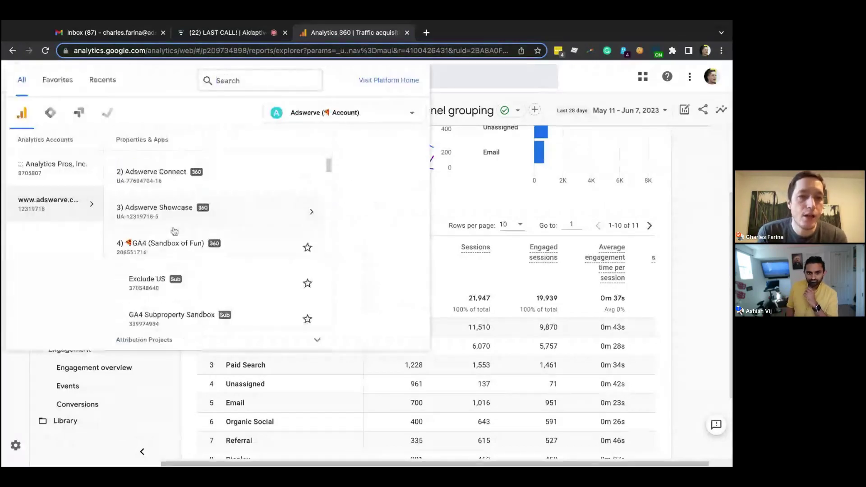
{"action": "left_click", "coordinate": [162, 251]}
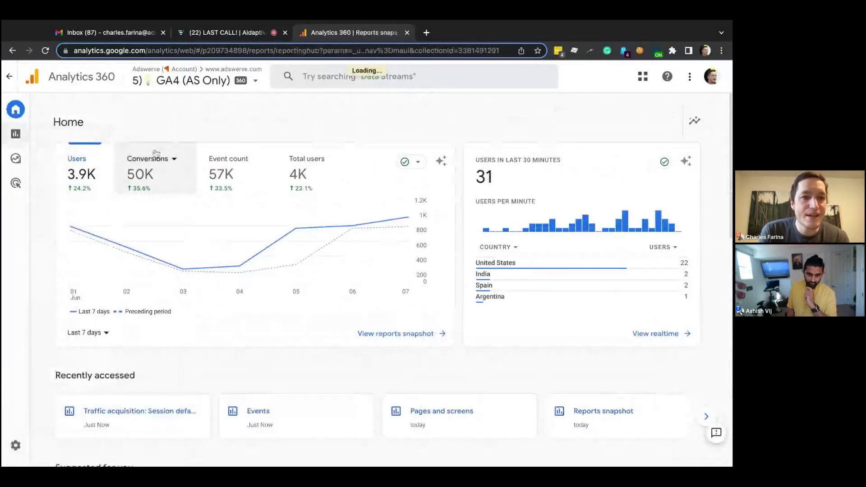
{"action": "left_click", "coordinate": [207, 82]}
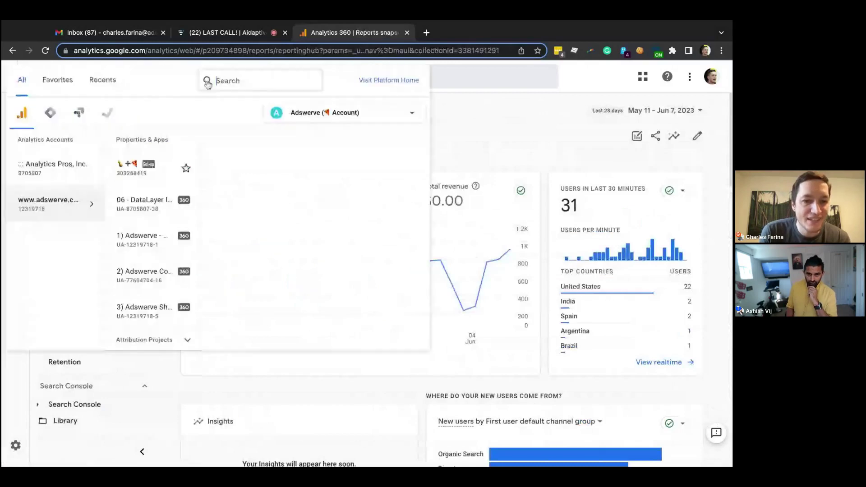
{"action": "scroll", "coordinate": [152, 231], "scroll_direction": "down", "scroll_amount": 5}
{"action": "left_click", "coordinate": [151, 231]}
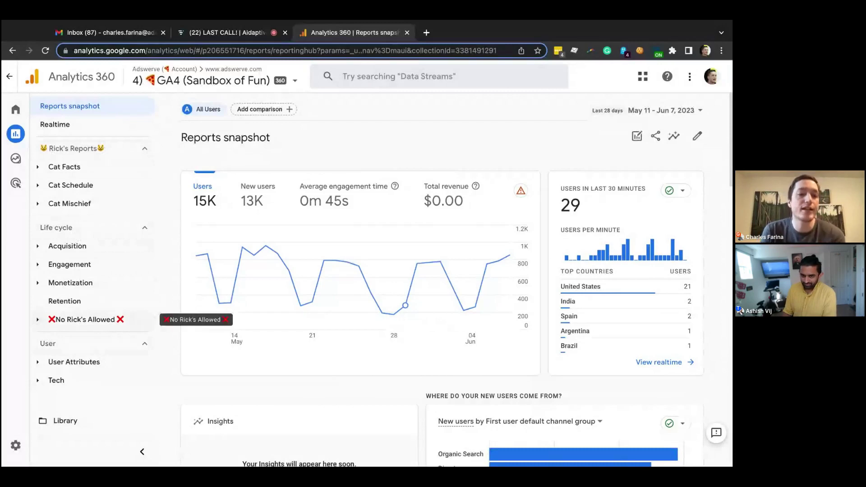
Step: Expand the custom topic below Retention, open the report Library and look over its collections and list of reports
{"action": "left_click", "coordinate": [38, 319]}
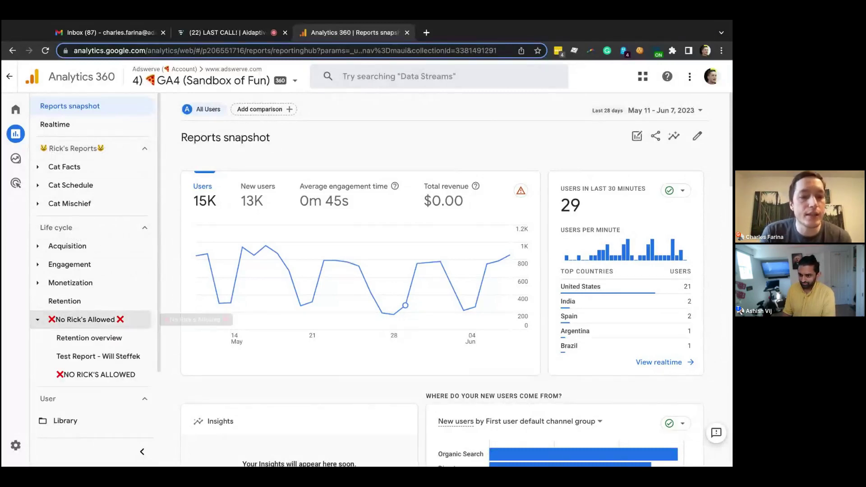
{"action": "left_click", "coordinate": [61, 419]}
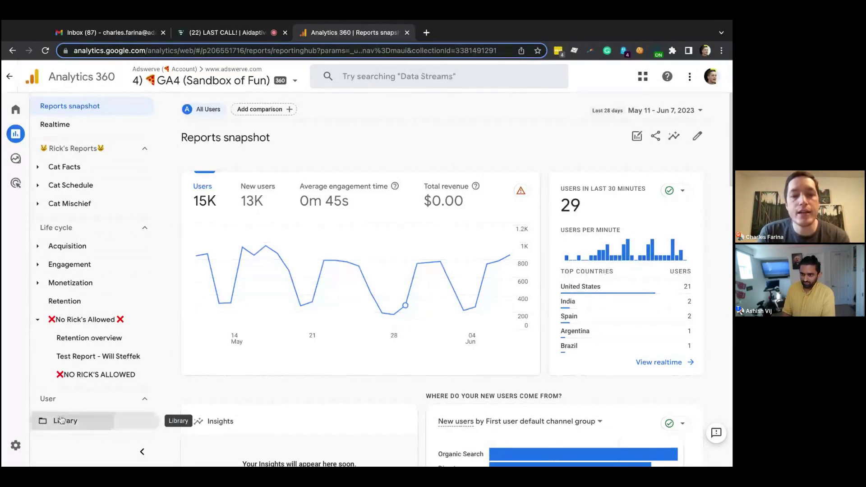
{"action": "scroll", "coordinate": [334, 231], "scroll_direction": "down", "scroll_amount": 5}
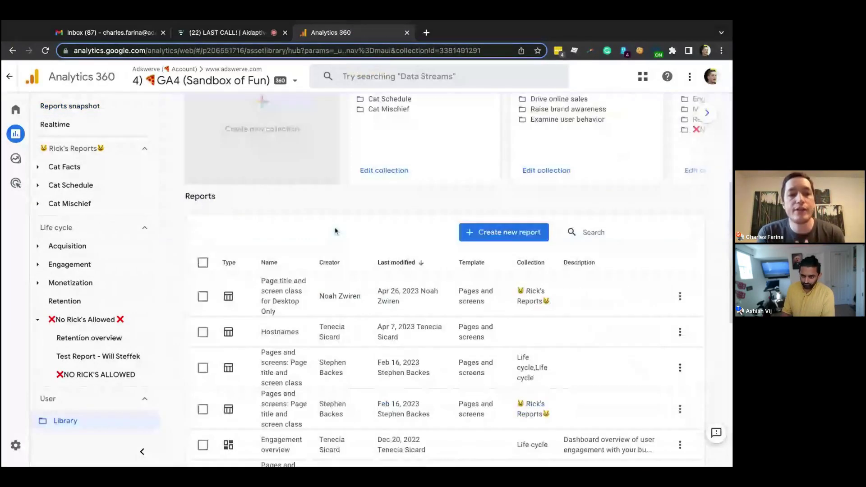
{"action": "scroll", "coordinate": [335, 231], "scroll_direction": "down", "scroll_amount": 1}
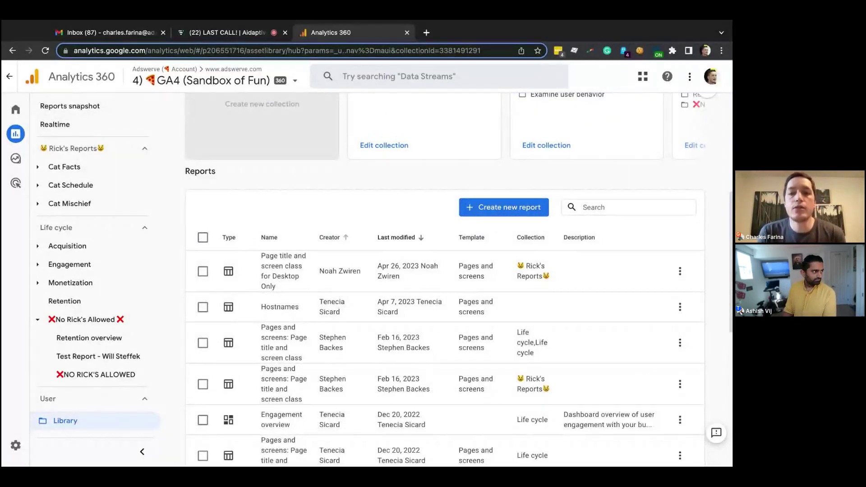
Step: Open the "Page title and screen class for Desktop Only" report for editing and examine its filter, charts and table
{"action": "left_click", "coordinate": [679, 271]}
{"action": "left_click", "coordinate": [658, 295]}
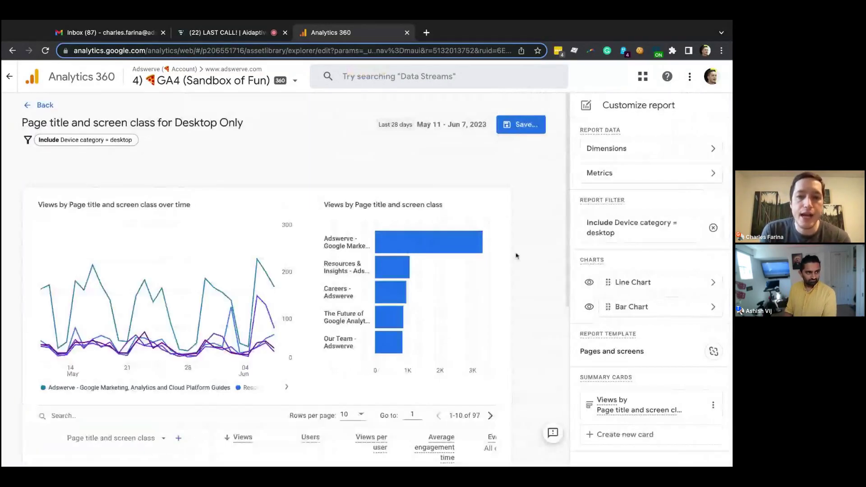
{"action": "scroll", "coordinate": [516, 253], "scroll_direction": "down", "scroll_amount": 2}
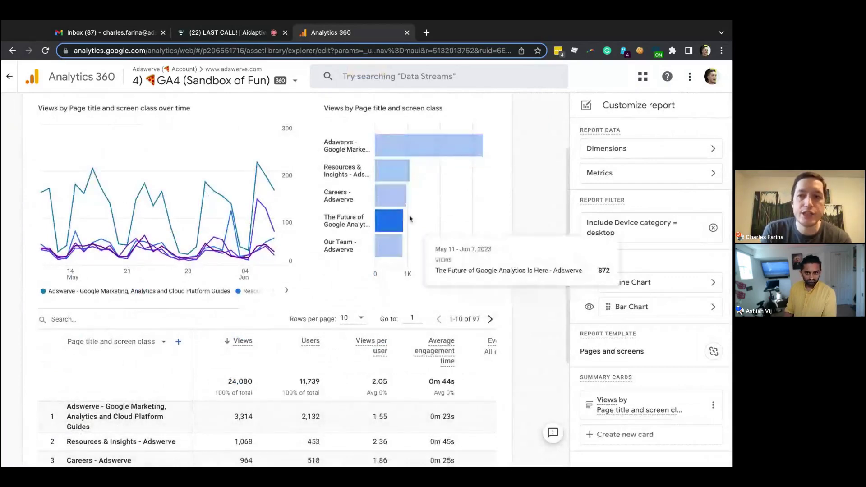
{"action": "mouse_move", "coordinate": [258, 226]}
{"action": "scroll", "coordinate": [479, 228], "scroll_direction": "up", "scroll_amount": 2}
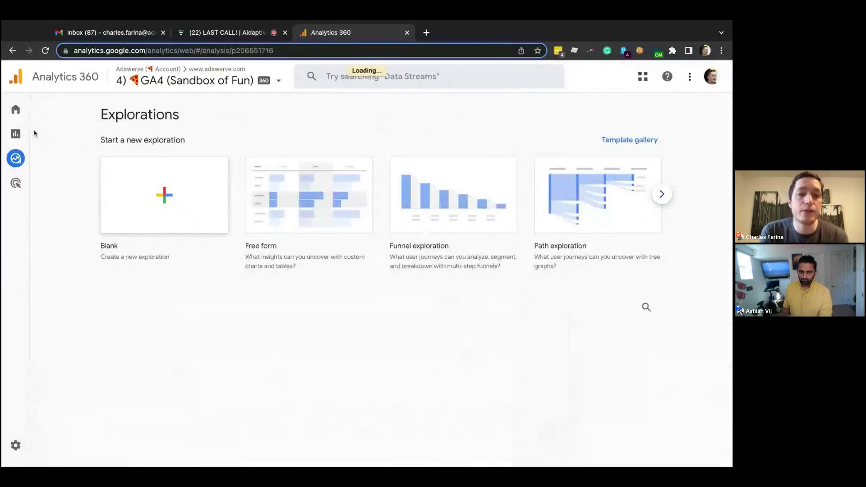
Step: Return to the Reports snapshot and switch to the 5) GA4 (AS Only) property
{"action": "left_click", "coordinate": [27, 134]}
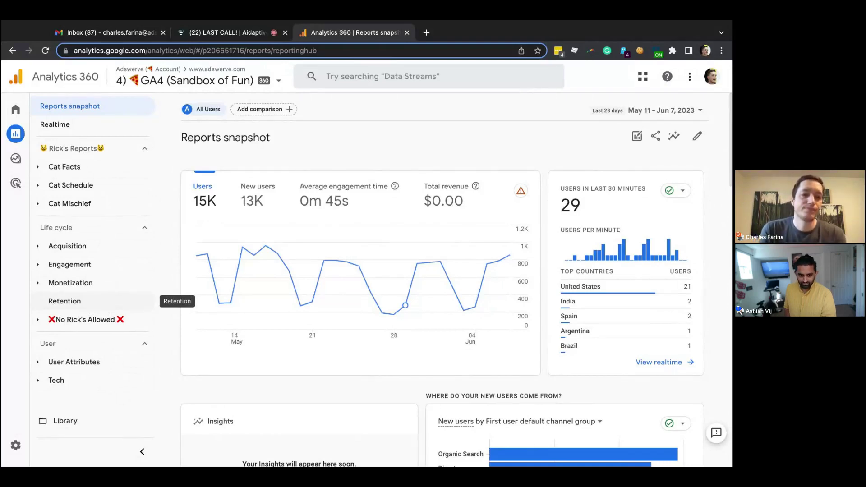
{"action": "left_click", "coordinate": [220, 88]}
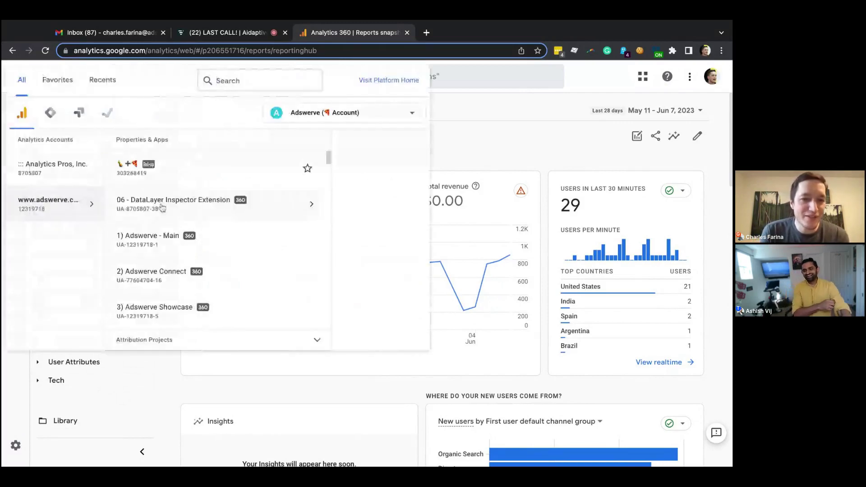
{"action": "scroll", "coordinate": [158, 225], "scroll_direction": "down", "scroll_amount": 5}
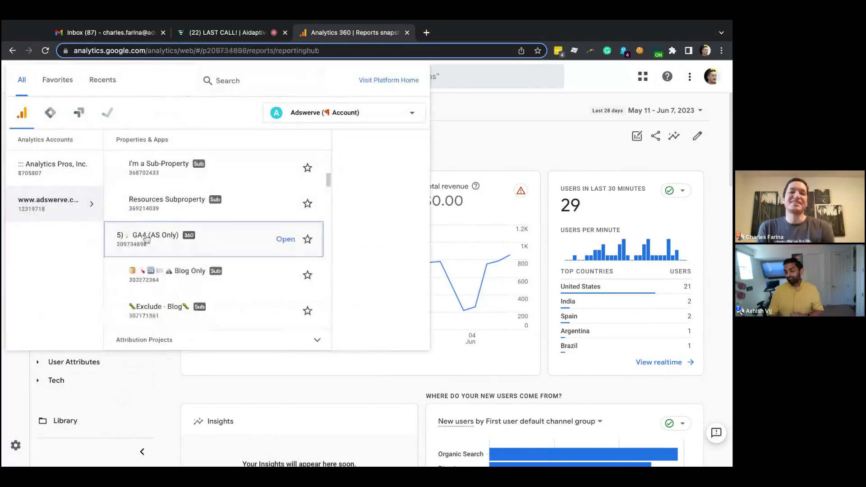
{"action": "left_click", "coordinate": [146, 237]}
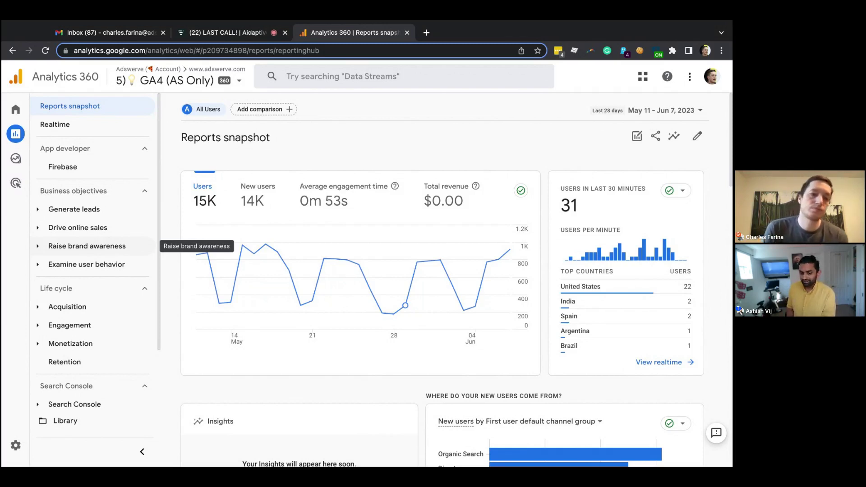
Step: Open the Traffic acquisition report under Life cycle and view its session default channel group table
{"action": "scroll", "coordinate": [131, 246], "scroll_direction": "down", "scroll_amount": 3}
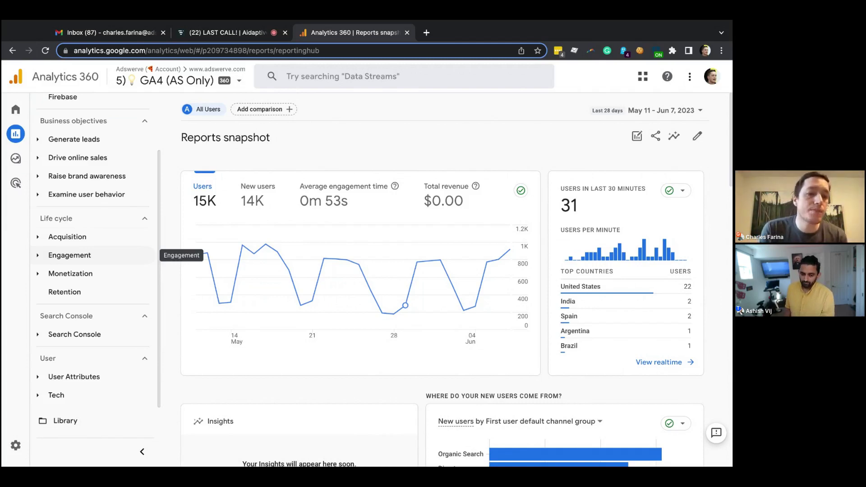
{"action": "left_click", "coordinate": [56, 235]}
{"action": "left_click", "coordinate": [93, 293]}
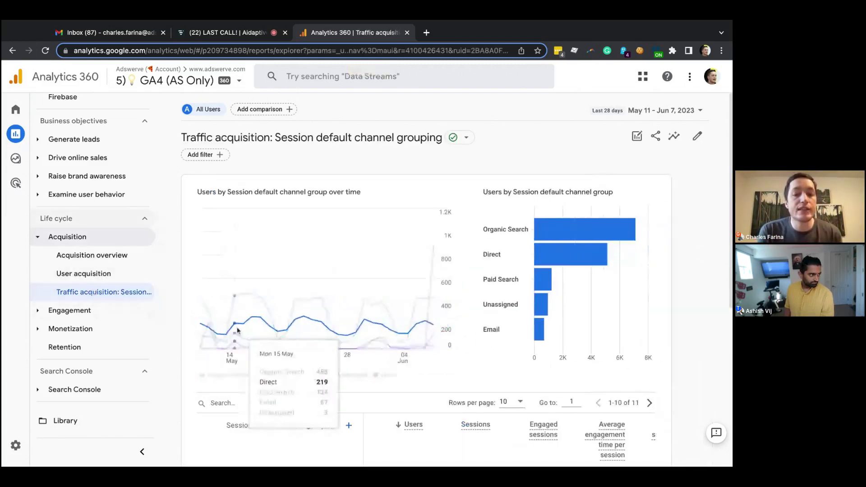
{"action": "scroll", "coordinate": [237, 331], "scroll_direction": "down", "scroll_amount": 5}
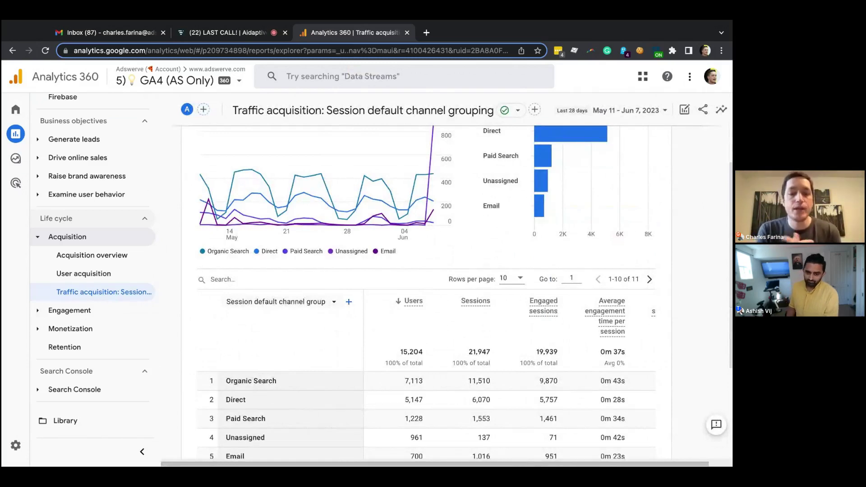
Step: Open tagmanager.google.com in a new browser tab
{"action": "key", "text": "ctrl+t"}
{"action": "type", "text": "tag"}
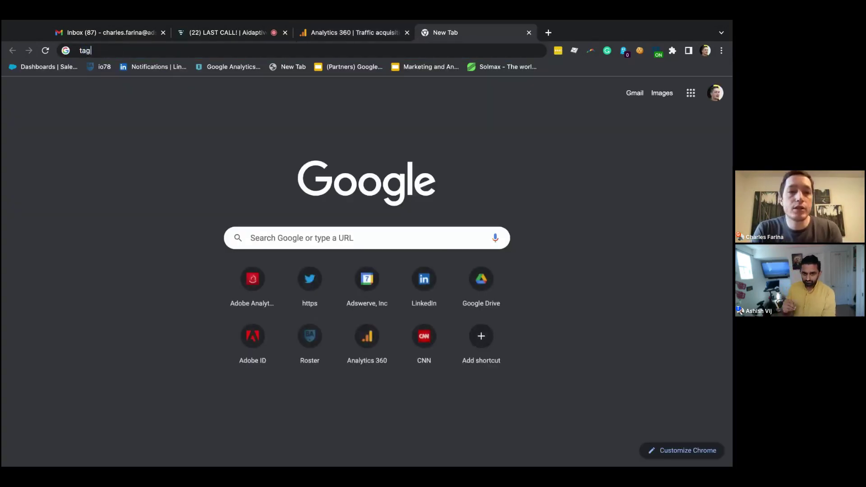
{"action": "type", "text": "manager/"}
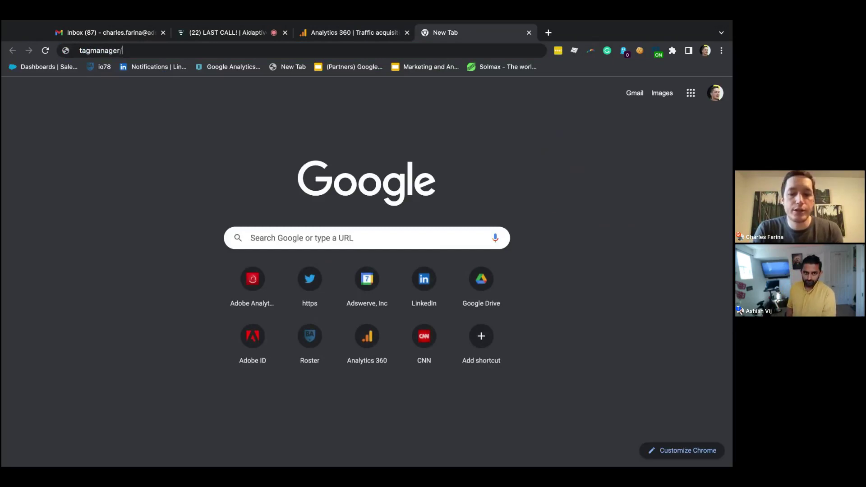
{"action": "key", "text": "BackSpace"}
{"action": "type", "text": ".google.com"}
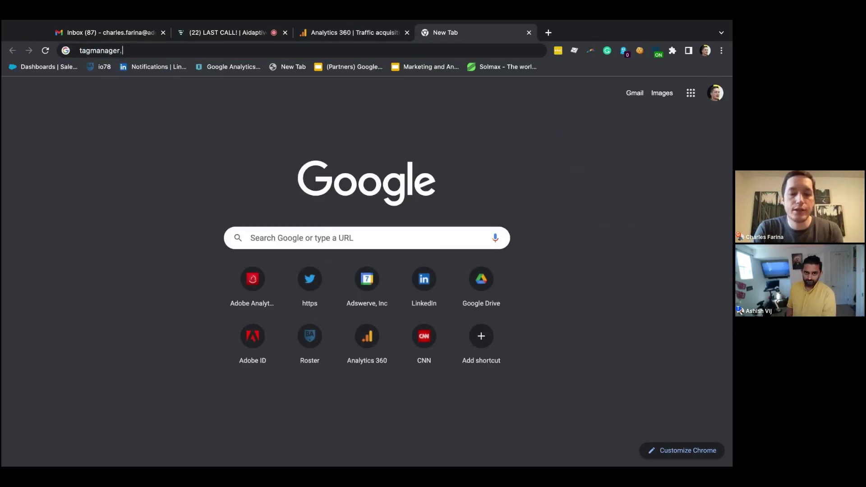
{"action": "key", "text": "Return"}
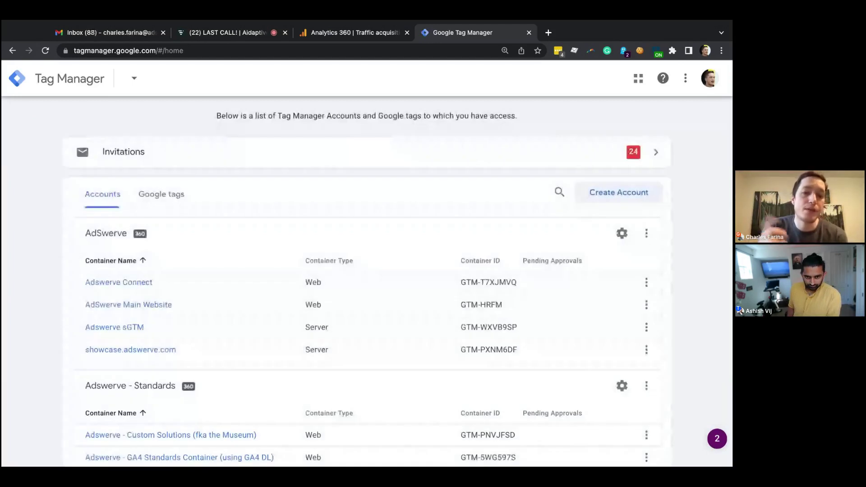
Step: Open the Default Workspace of the AdSwerve Main Website container and list its tags
{"action": "left_click", "coordinate": [141, 307]}
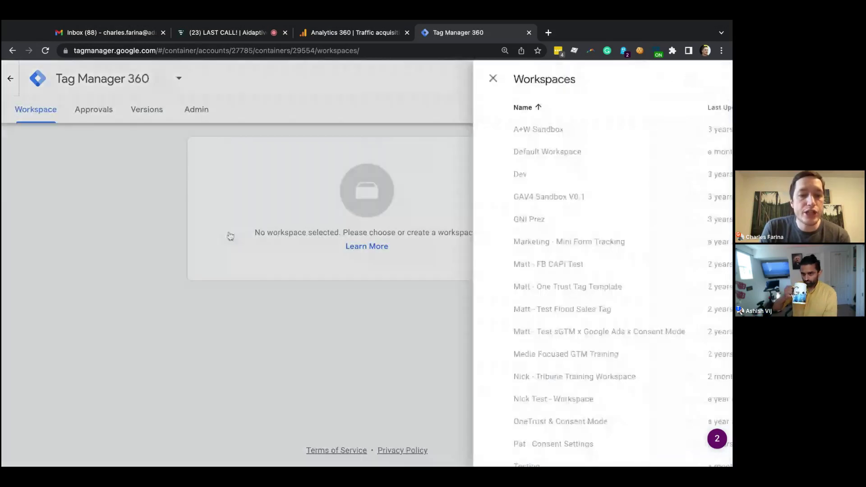
{"action": "scroll", "coordinate": [208, 188], "scroll_direction": "down", "scroll_amount": 2}
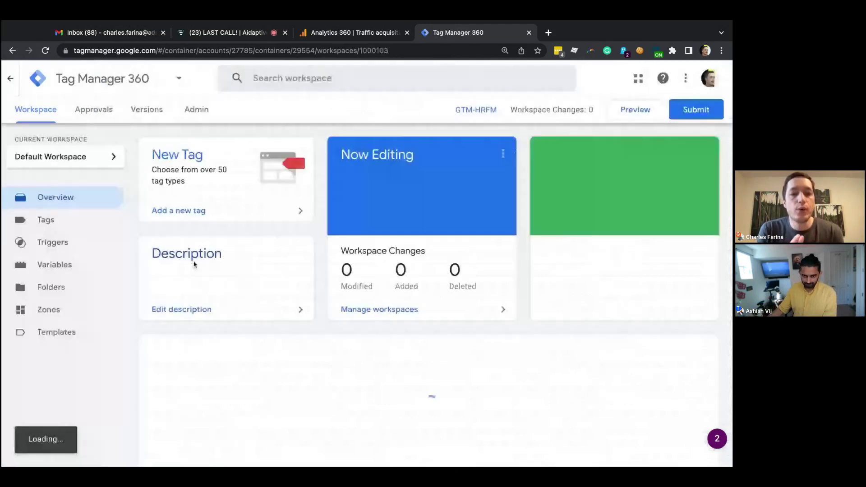
{"action": "left_click", "coordinate": [84, 261]}
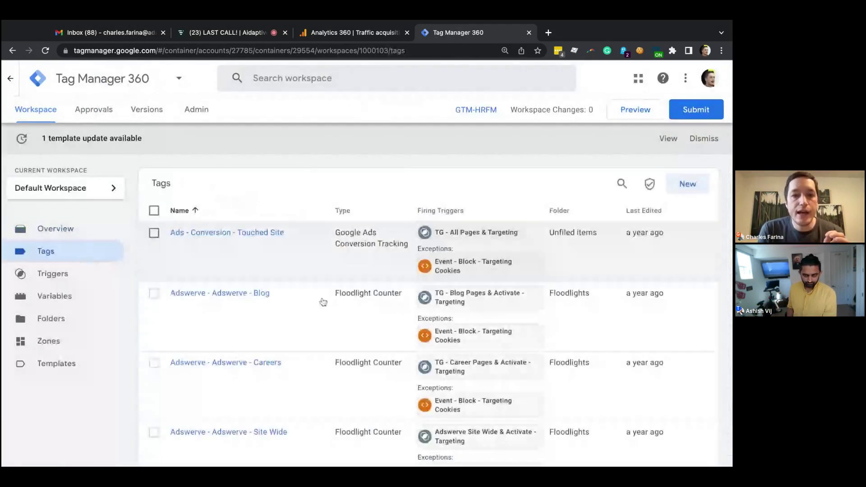
Step: Start a new tag to review the available tag types, and close it without saving
{"action": "left_click", "coordinate": [688, 184]}
{"action": "left_click", "coordinate": [487, 208]}
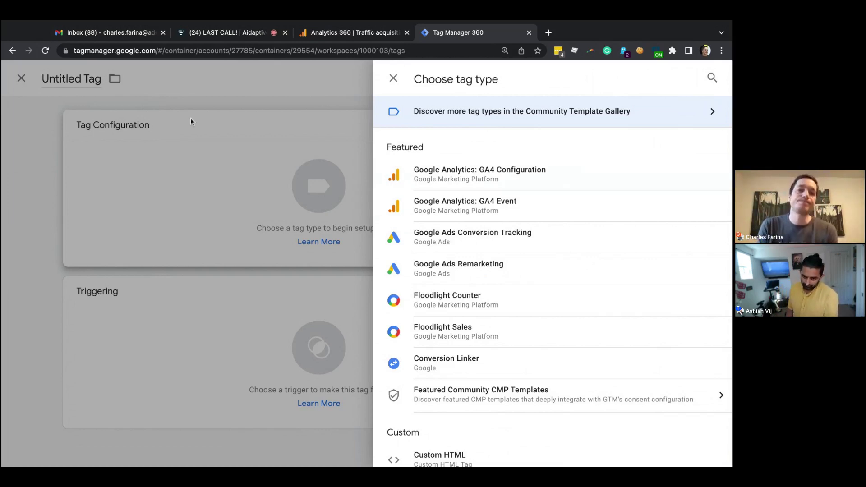
{"action": "left_click", "coordinate": [50, 94]}
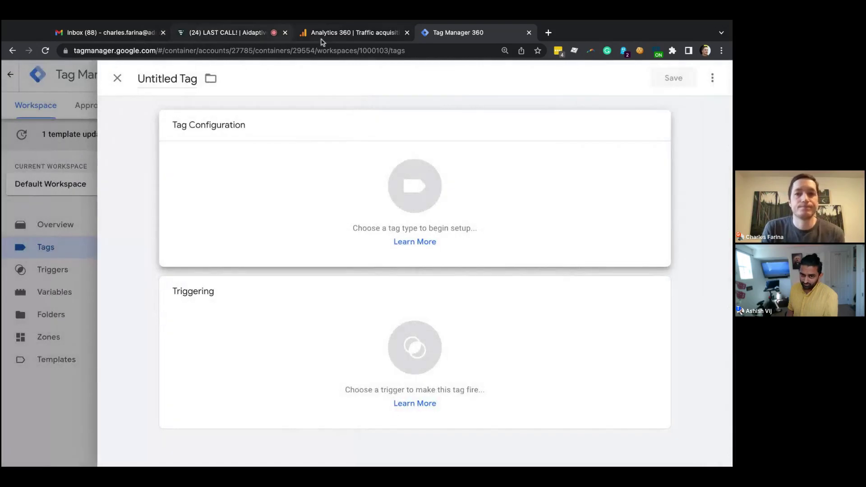
{"action": "left_click", "coordinate": [325, 32]}
{"action": "left_click", "coordinate": [464, 34]}
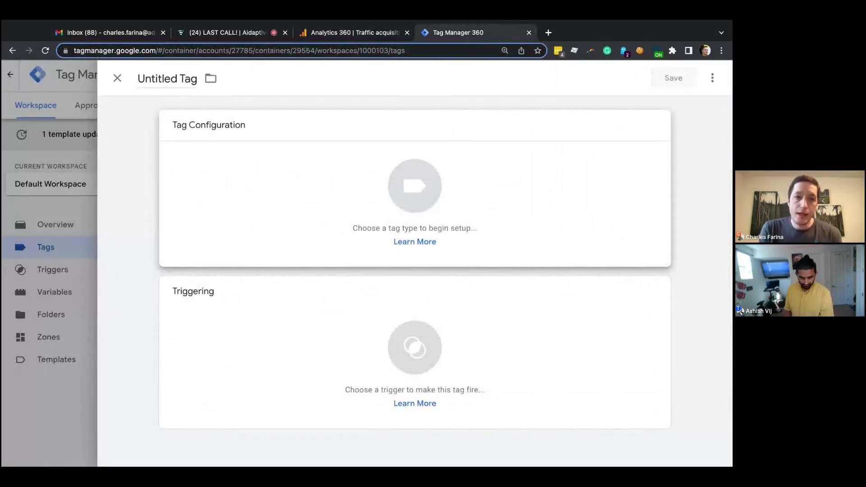
{"action": "left_click", "coordinate": [53, 271]}
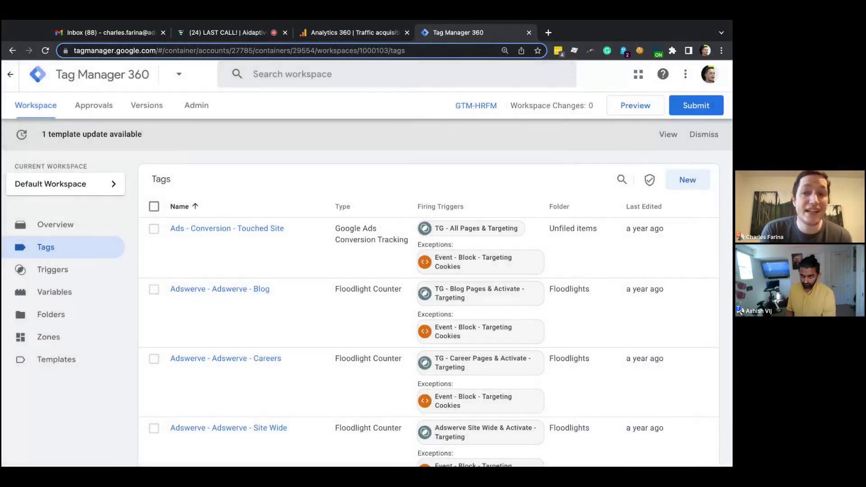
Step: Create a new tag with the type Google Analytics: GA4 Configuration
{"action": "left_click", "coordinate": [691, 182]}
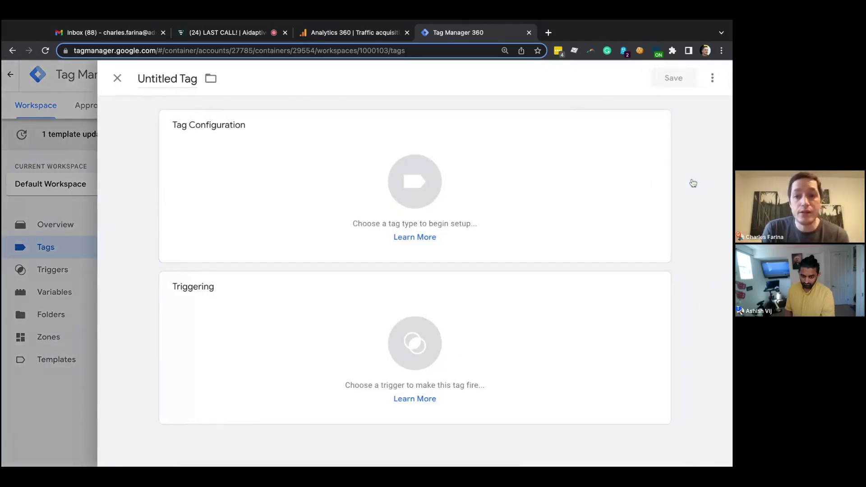
{"action": "left_click", "coordinate": [667, 182]}
{"action": "left_click", "coordinate": [495, 167]}
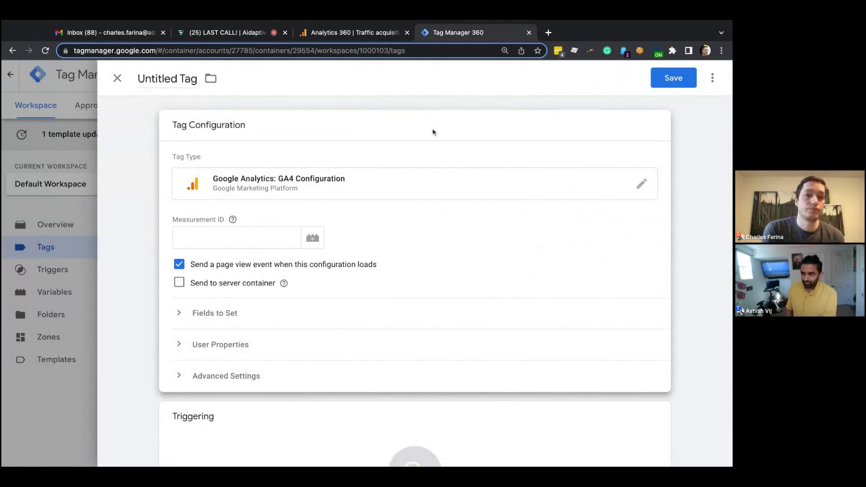
Step: Switch to the Google Analytics property and open the Funnel exploration template in Explore
{"action": "left_click", "coordinate": [385, 39]}
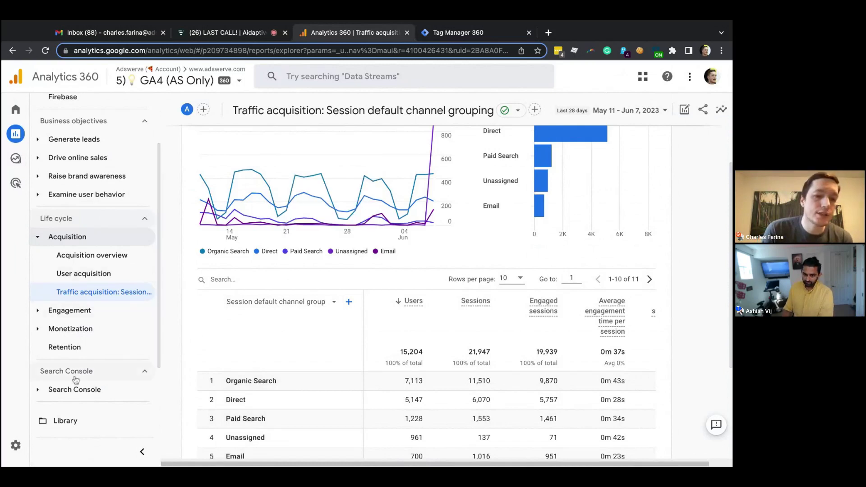
{"action": "left_click", "coordinate": [28, 448]}
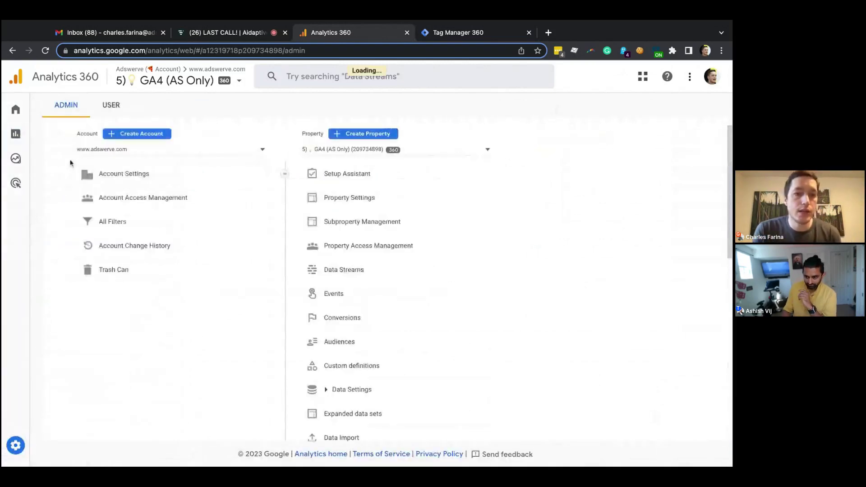
{"action": "left_click", "coordinate": [20, 138]}
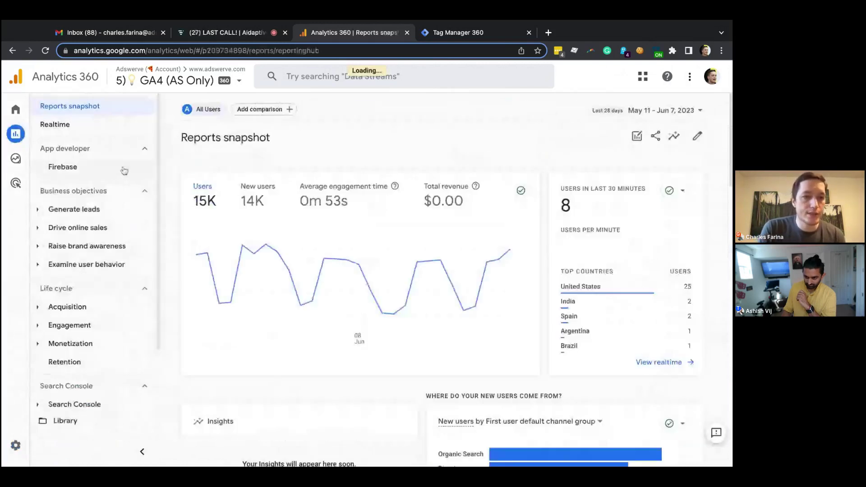
{"action": "left_click", "coordinate": [28, 158]}
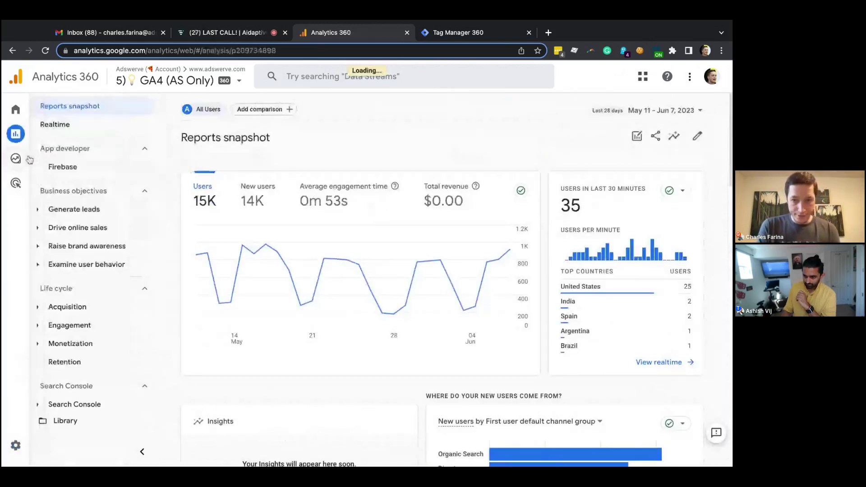
{"action": "left_click", "coordinate": [451, 202]}
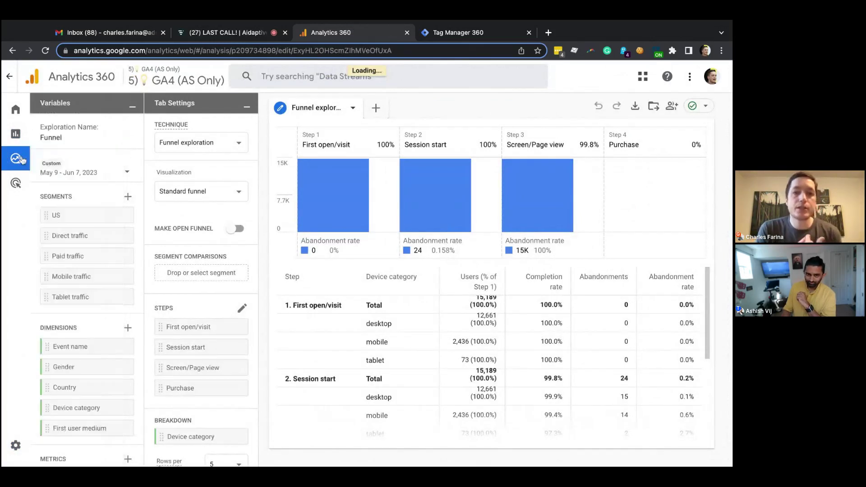
Step: Create a blank exploration and set its technique to Funnel exploration
{"action": "left_click", "coordinate": [181, 190]}
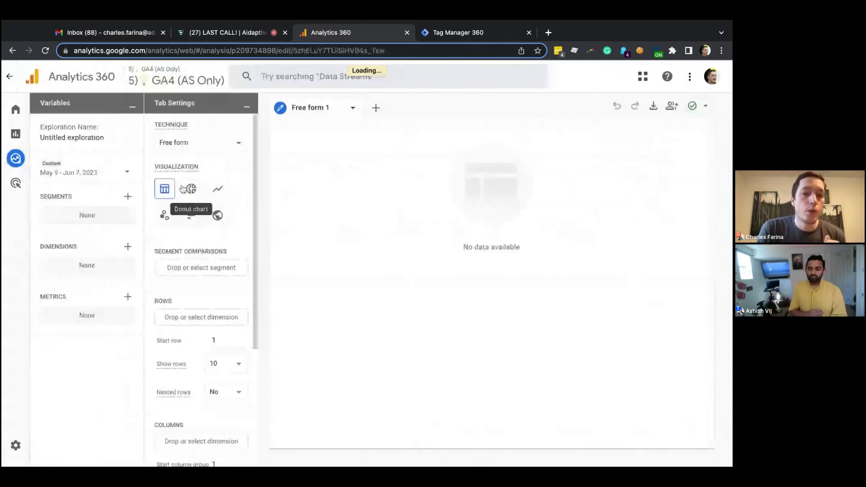
{"action": "left_click", "coordinate": [234, 143]}
{"action": "left_click", "coordinate": [208, 181]}
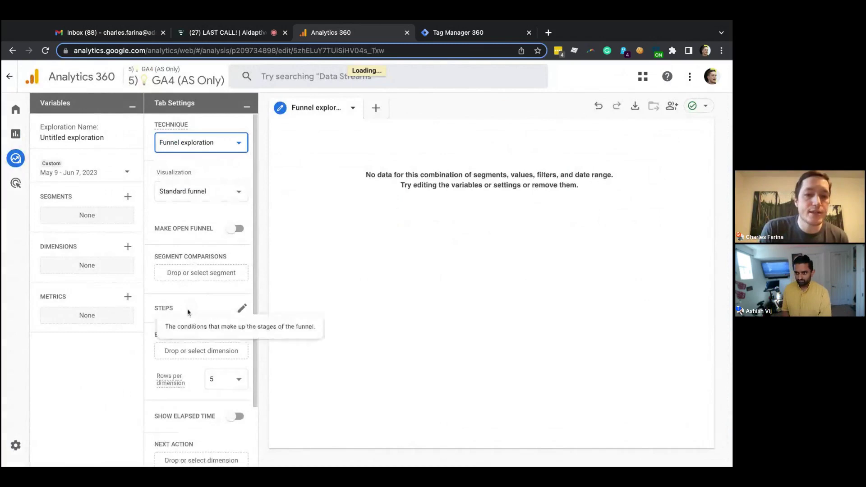
Step: Define funnel step 1 with the condition Page location contains "blog"
{"action": "left_click", "coordinate": [242, 308]}
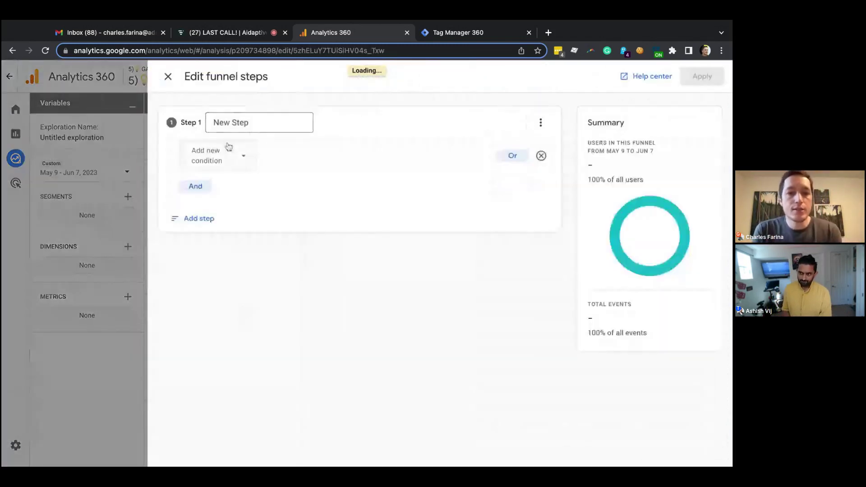
{"action": "left_click", "coordinate": [228, 148]}
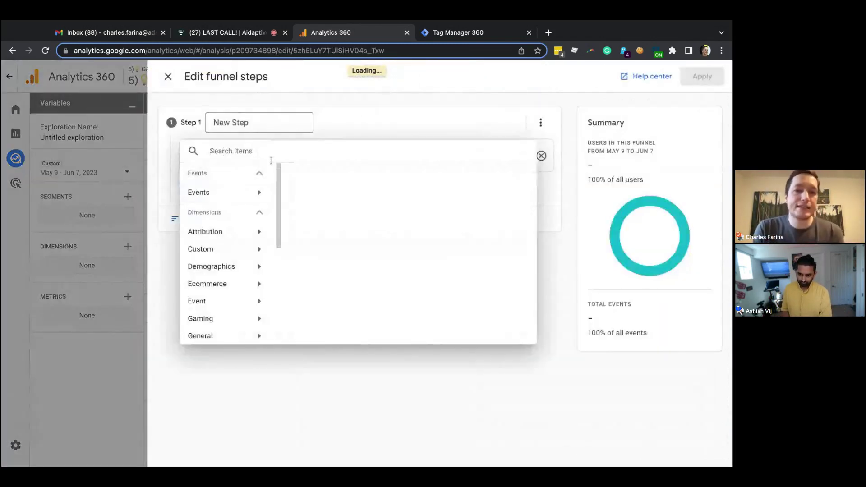
{"action": "type", "text": "page loc"}
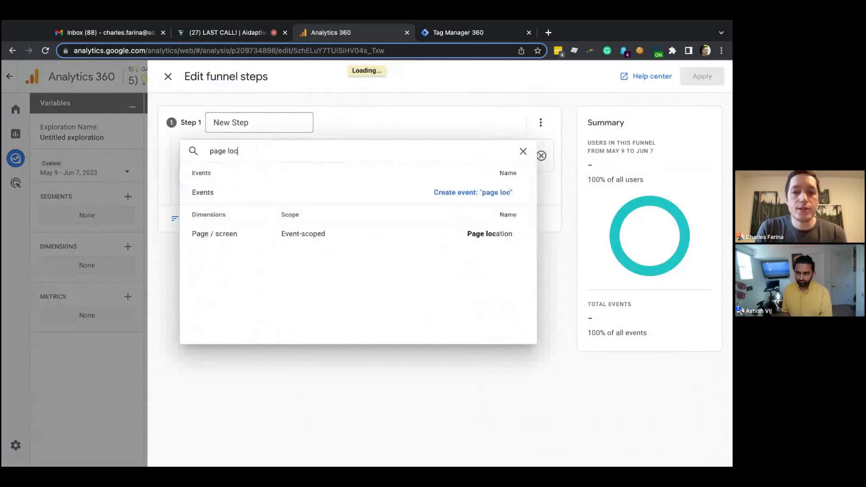
{"action": "left_click", "coordinate": [309, 233]}
{"action": "left_click", "coordinate": [299, 155]}
{"action": "left_click", "coordinate": [313, 208]}
{"action": "type", "text": "blog"}
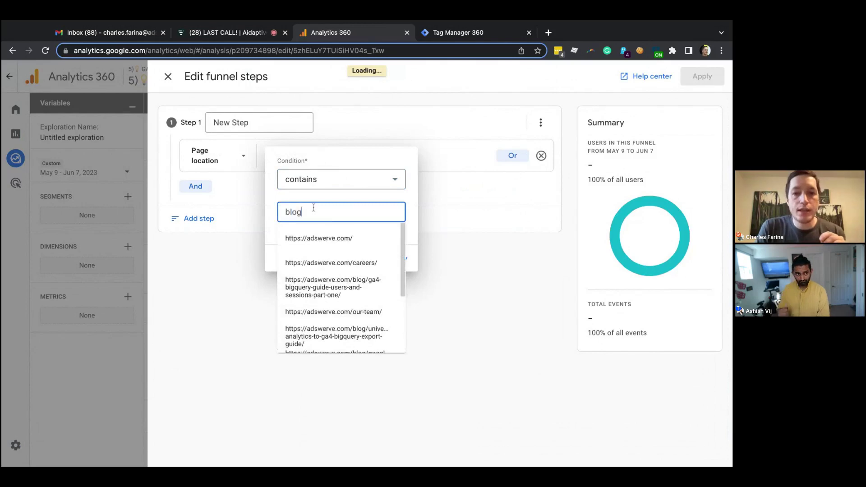
{"action": "left_click", "coordinate": [410, 258]}
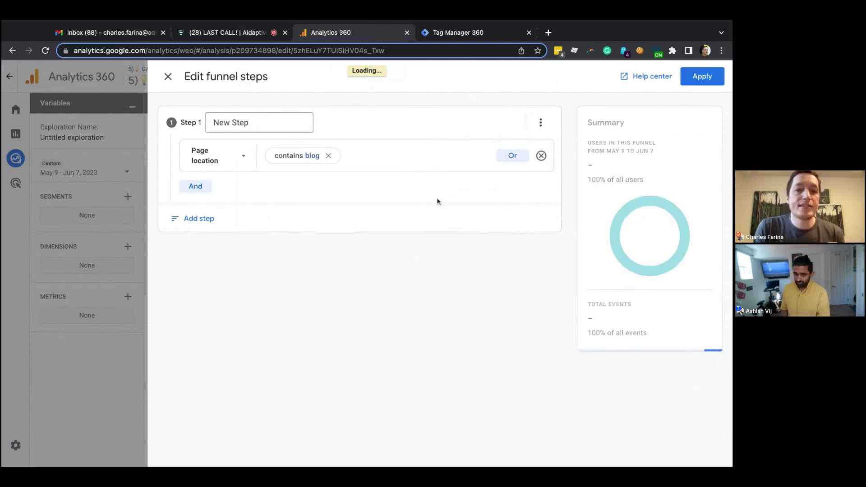
Step: Add a second funnel step with the condition Page location contains "contact"
{"action": "left_click", "coordinate": [200, 220]}
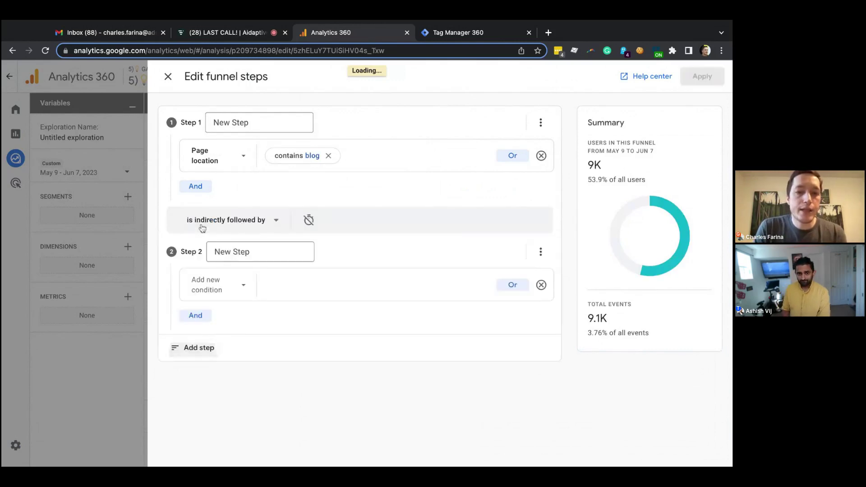
{"action": "left_click", "coordinate": [213, 285]}
{"action": "type", "text": "page"}
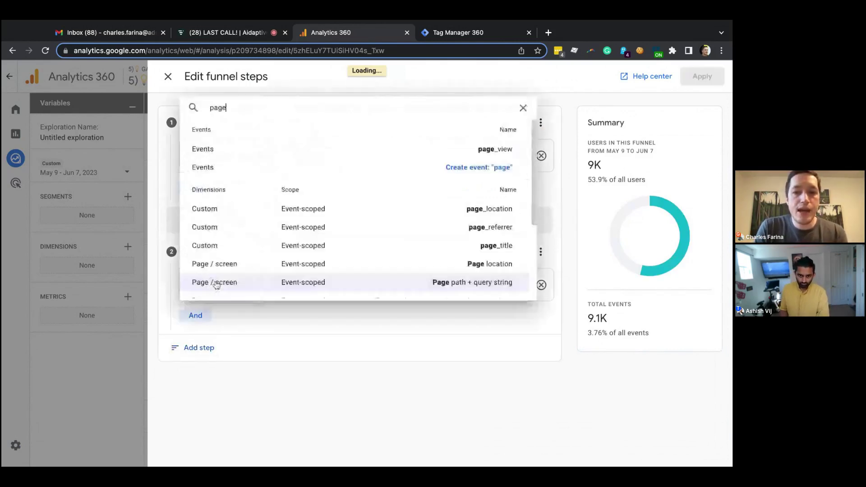
{"action": "left_click", "coordinate": [260, 190]}
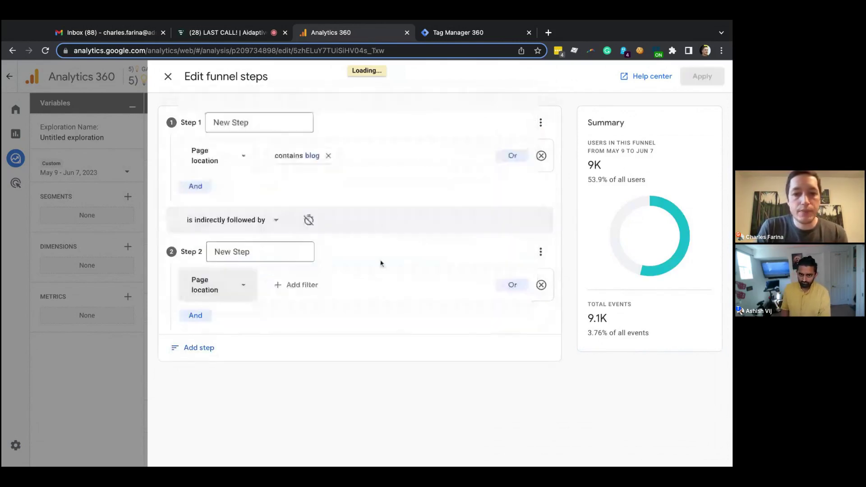
{"action": "left_click", "coordinate": [314, 287]}
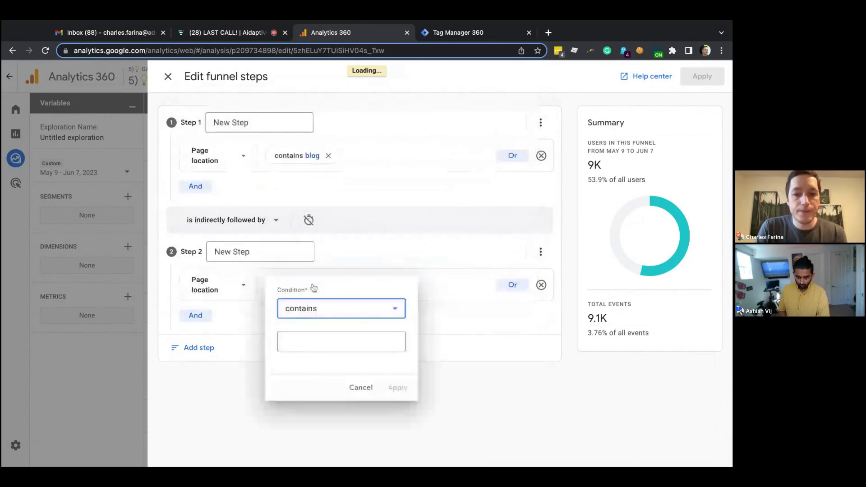
{"action": "left_click", "coordinate": [309, 341]}
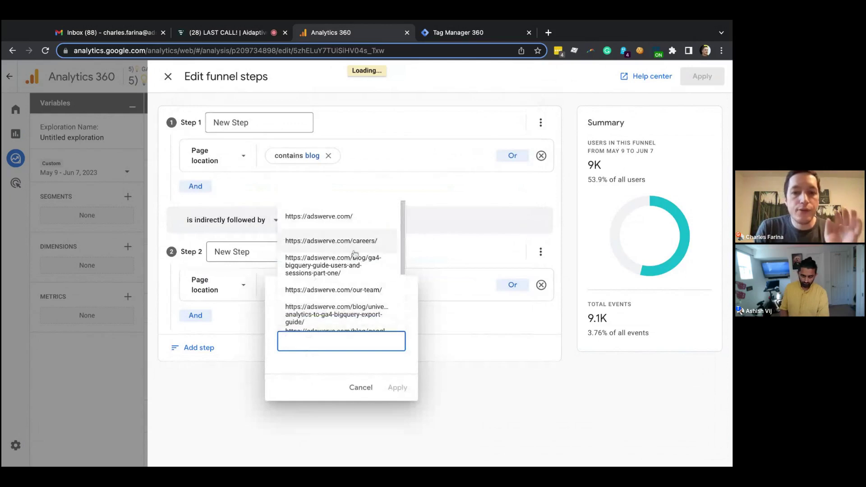
{"action": "type", "text": "contact"}
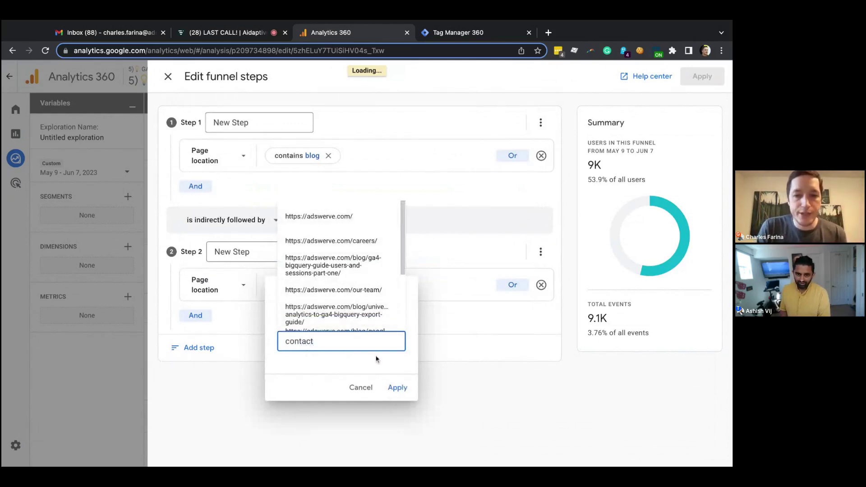
{"action": "left_click", "coordinate": [402, 391]}
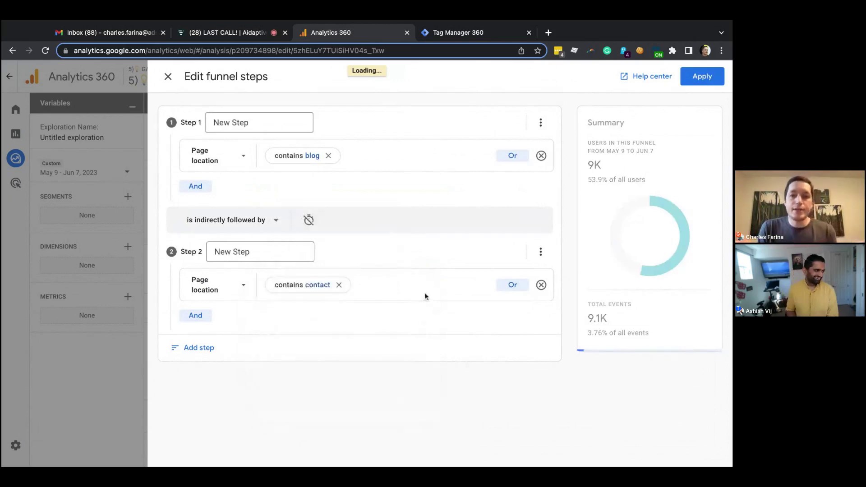
Step: Name the funnel steps Blog for step 1 and Contact for step 2, and apply the funnel
{"action": "triple_click", "coordinate": [236, 249]}
{"action": "type", "text": "Contact"}
{"action": "triple_click", "coordinate": [240, 126]}
{"action": "type", "text": "Blog"}
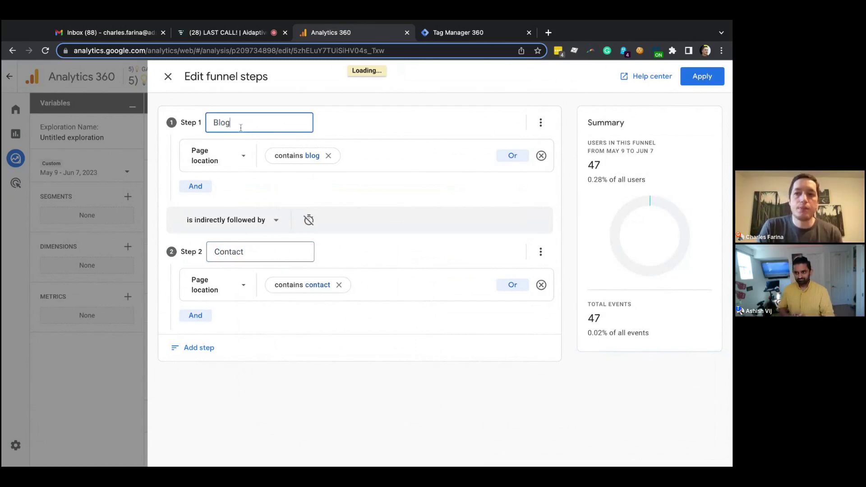
{"action": "left_click", "coordinate": [716, 83]}
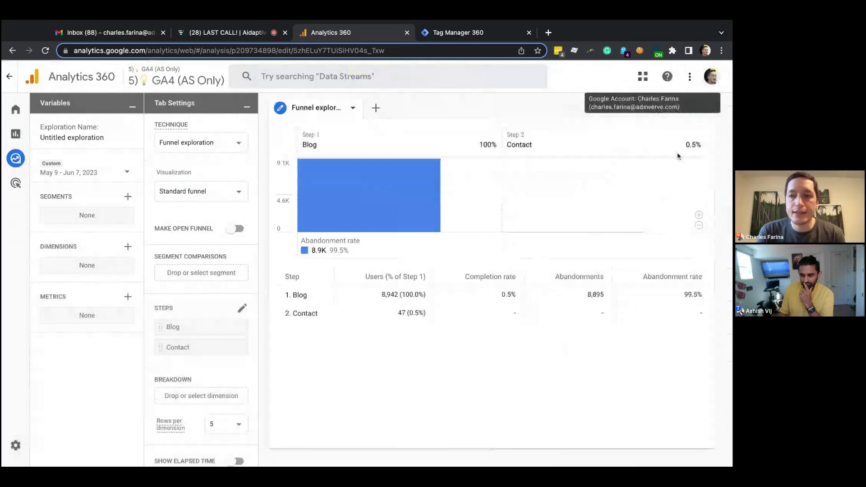
Step: Zoom in on the funnel chart's scale and review the segment and user options for the Blog step's users
{"action": "left_click", "coordinate": [699, 215]}
{"action": "left_click", "coordinate": [699, 216]}
{"action": "left_click", "coordinate": [699, 216]}
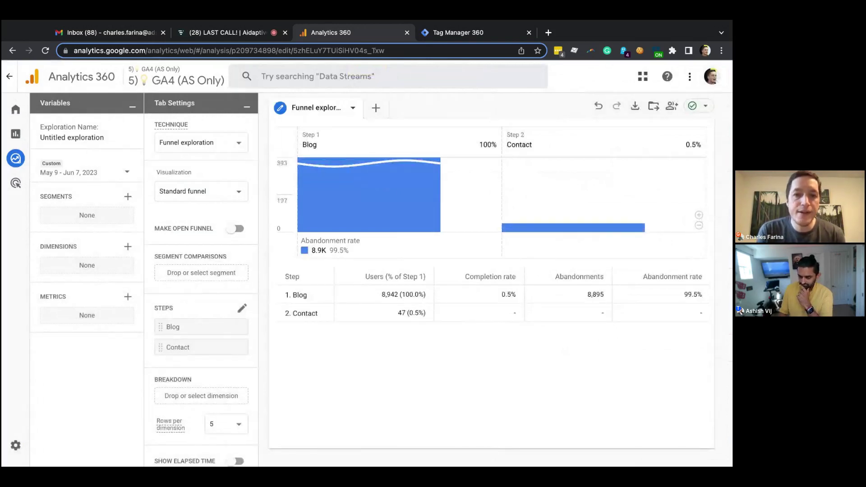
{"action": "left_click", "coordinate": [382, 299]}
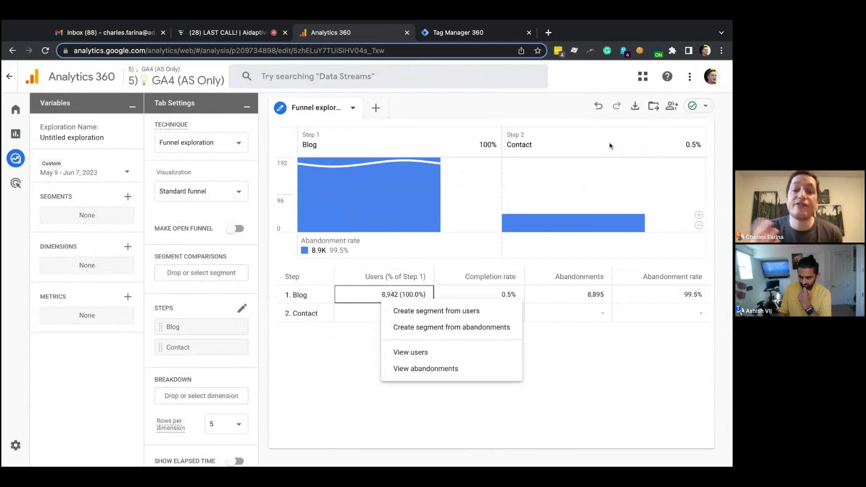
{"action": "left_click", "coordinate": [594, 124]}
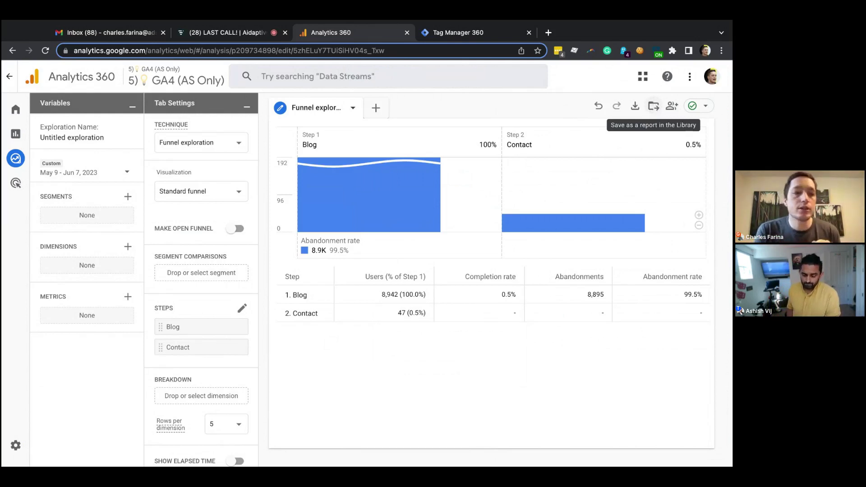
{"action": "mouse_move", "coordinate": [17, 164]}
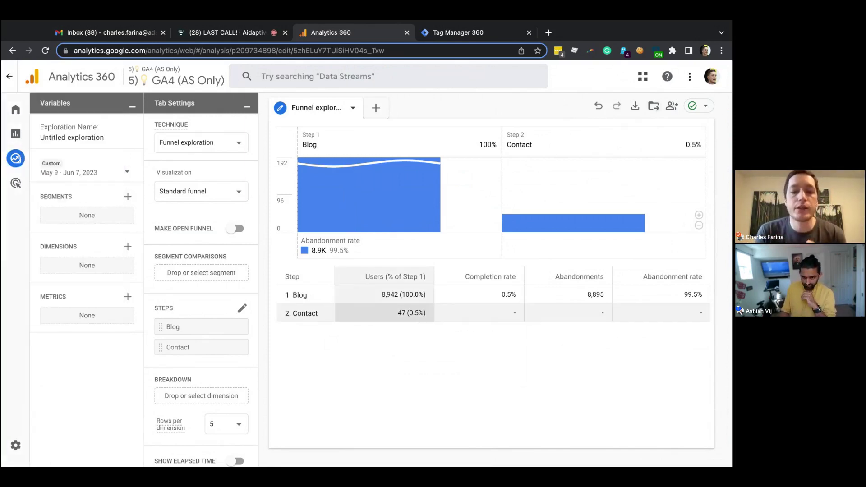
Step: Reopen the funnel steps to review the dimensions available for the Contact condition, and close them without changes
{"action": "left_click", "coordinate": [241, 311]}
{"action": "left_click", "coordinate": [219, 283]}
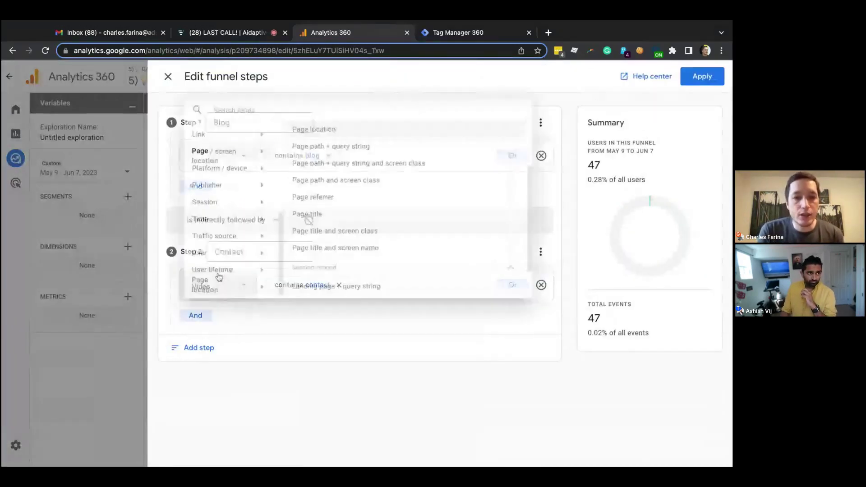
{"action": "left_click", "coordinate": [57, 359]}
{"action": "left_click", "coordinate": [57, 359]}
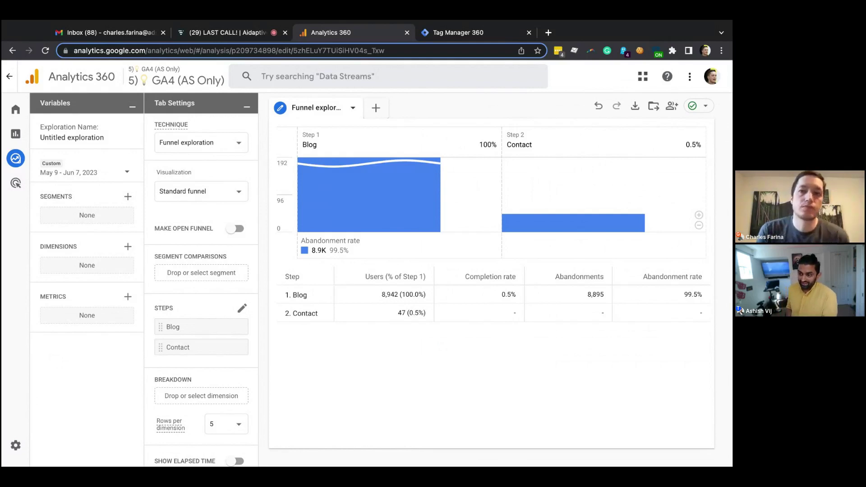
Step: Switch to Tag Manager, discard the untitled GA4 Configuration tag and look through the container's GA4 tags
{"action": "left_click", "coordinate": [505, 32]}
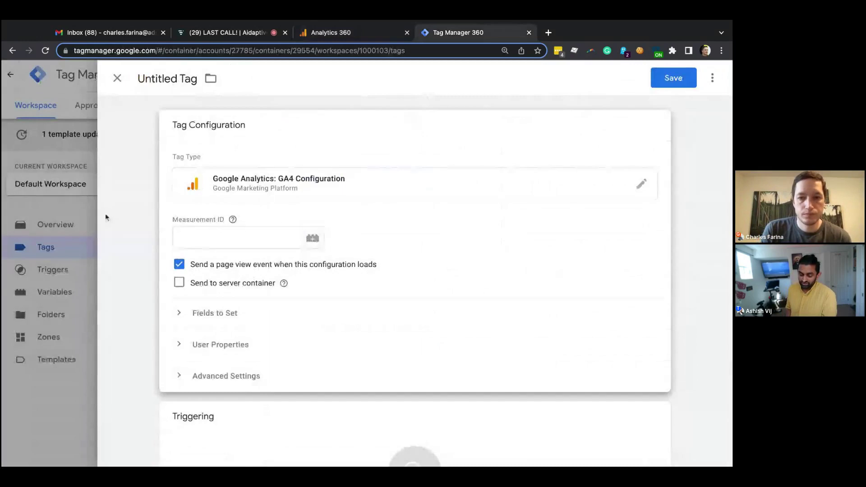
{"action": "left_click", "coordinate": [90, 219]}
{"action": "left_click", "coordinate": [519, 200]}
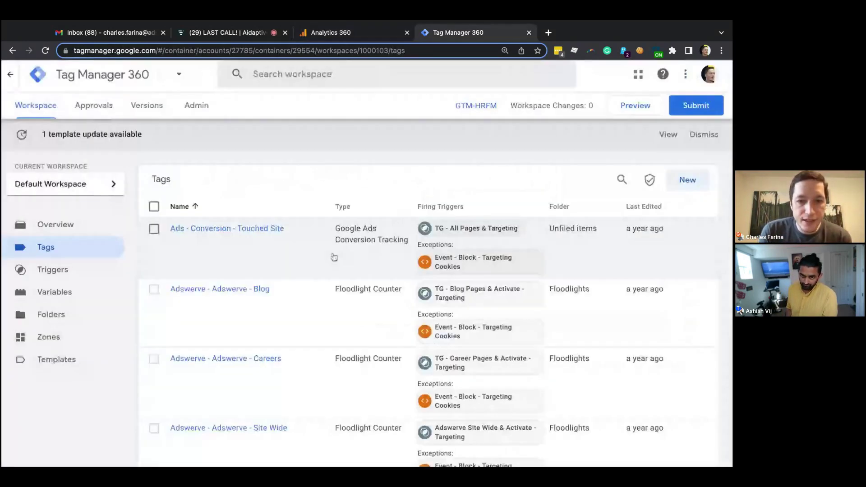
{"action": "scroll", "coordinate": [333, 257], "scroll_direction": "down", "scroll_amount": 10}
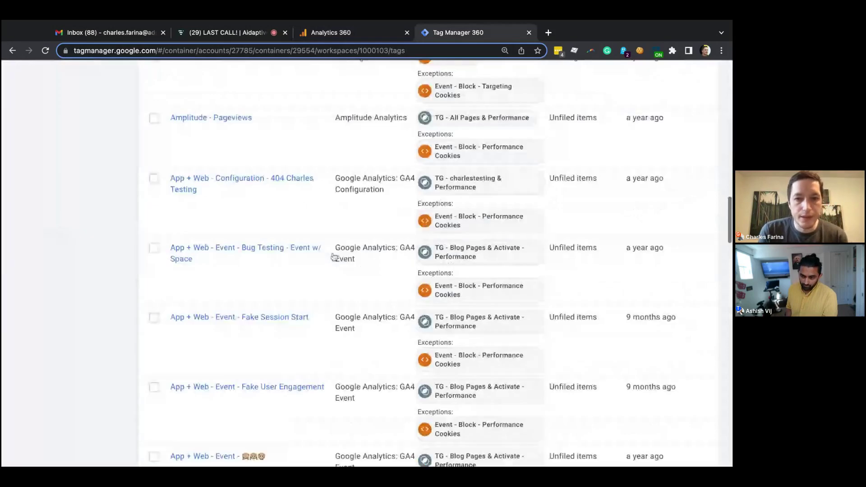
{"action": "scroll", "coordinate": [316, 253], "scroll_direction": "down", "scroll_amount": 10}
{"action": "scroll", "coordinate": [300, 248], "scroll_direction": "up", "scroll_amount": 10}
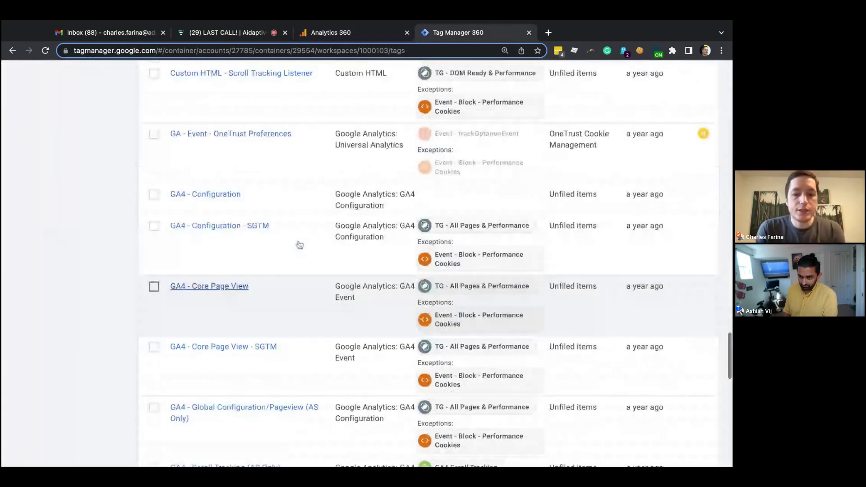
{"action": "scroll", "coordinate": [299, 244], "scroll_direction": "up", "scroll_amount": 8}
Step: Search Google for "sequence ga4 config" in a new browser tab and look through the results
{"action": "key", "text": "ctrl+t"}
{"action": "key", "text": "ctrl+t"}
{"action": "type", "text": "sequence "}
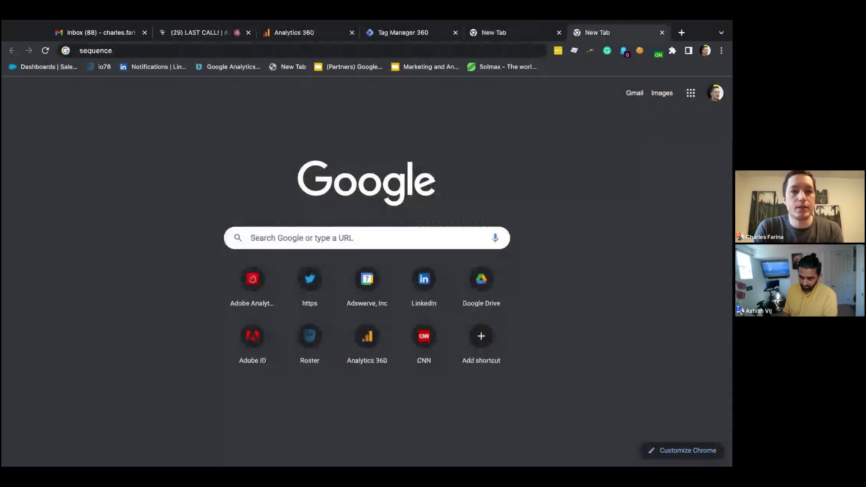
{"action": "type", "text": "ga4"}
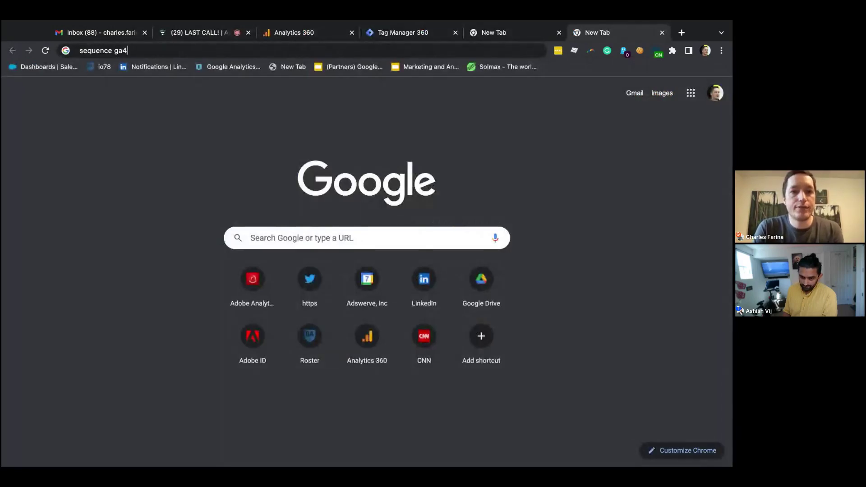
{"action": "type", "text": " config"}
{"action": "key", "text": "Return"}
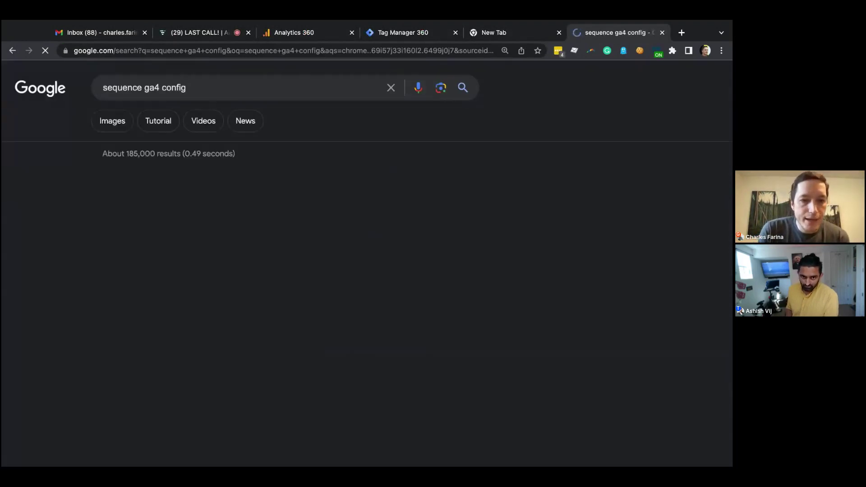
{"action": "scroll", "coordinate": [366, 262], "scroll_direction": "down", "scroll_amount": 5}
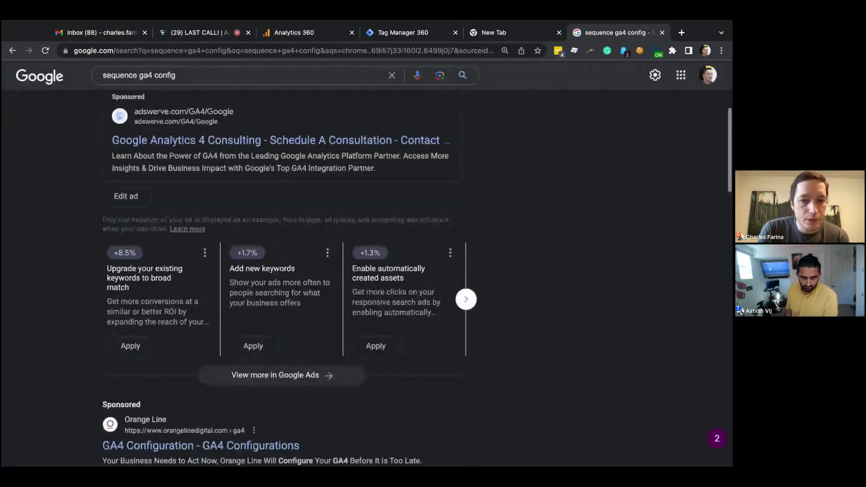
Step: Look through the rest of the "sequence ga4 config" search results and close that browser tab
{"action": "scroll", "coordinate": [366, 261], "scroll_direction": "down", "scroll_amount": 5}
{"action": "scroll", "coordinate": [366, 261], "scroll_direction": "down", "scroll_amount": 5}
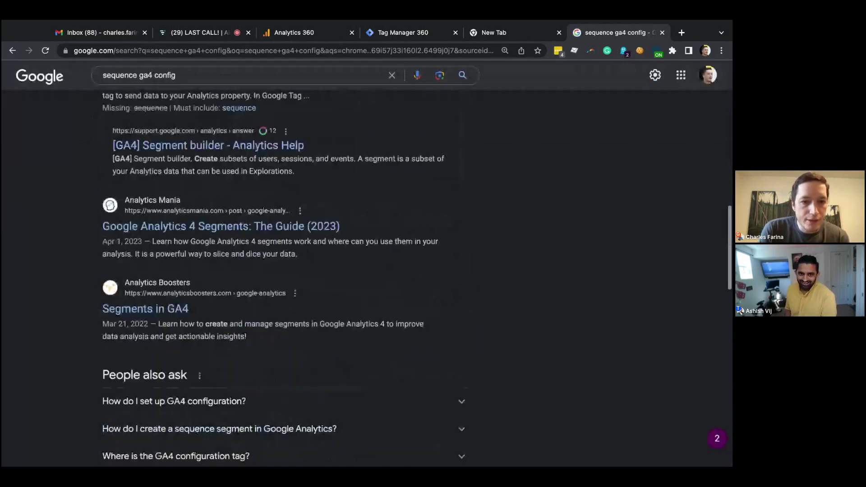
{"action": "scroll", "coordinate": [366, 262], "scroll_direction": "down", "scroll_amount": 5}
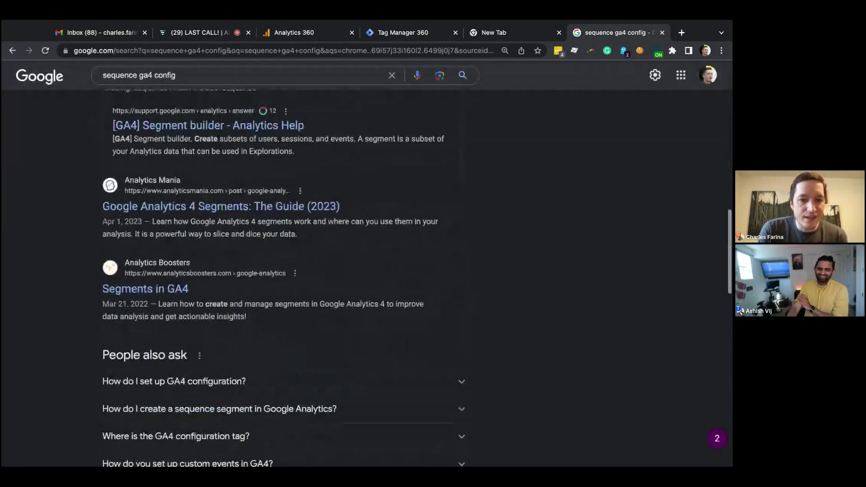
{"action": "scroll", "coordinate": [277, 108], "scroll_direction": "down", "scroll_amount": 1}
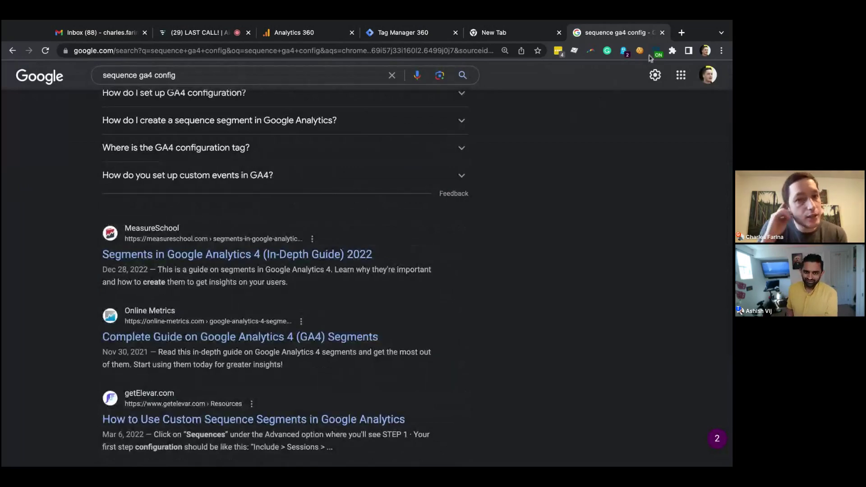
{"action": "left_click", "coordinate": [662, 33]}
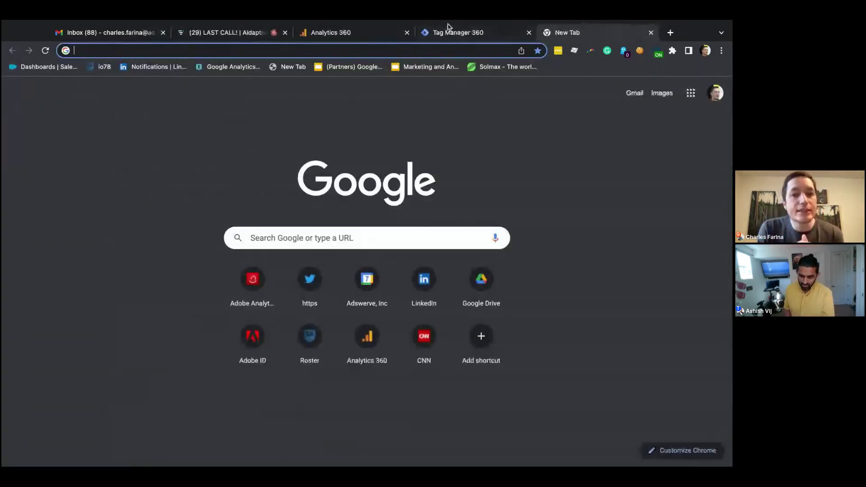
Step: Switch to Tag Manager and look back through the container's tags up to the start of the list
{"action": "left_click", "coordinate": [447, 28]}
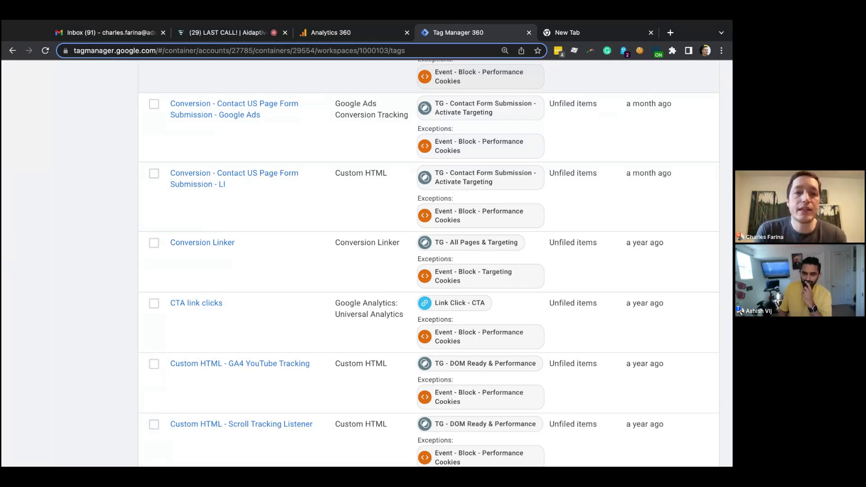
{"action": "scroll", "coordinate": [338, 142], "scroll_direction": "up", "scroll_amount": 1}
{"action": "scroll", "coordinate": [337, 142], "scroll_direction": "up", "scroll_amount": 1}
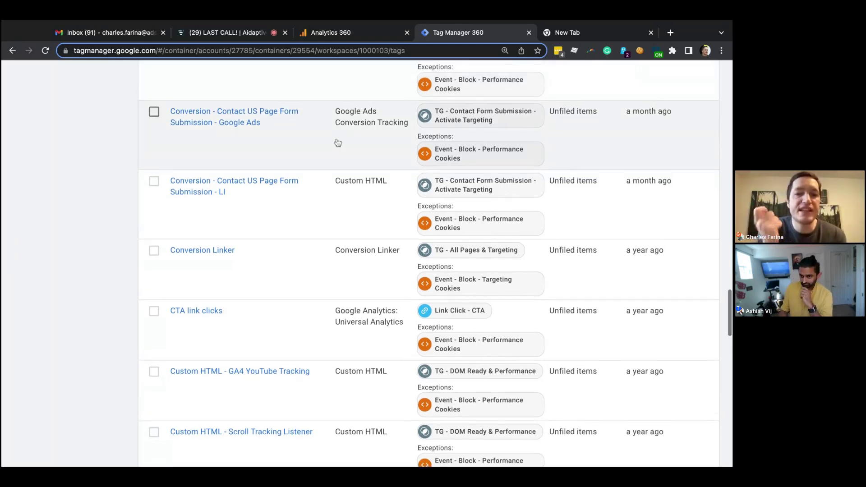
{"action": "scroll", "coordinate": [337, 142], "scroll_direction": "up", "scroll_amount": 3}
{"action": "scroll", "coordinate": [337, 142], "scroll_direction": "up", "scroll_amount": 20}
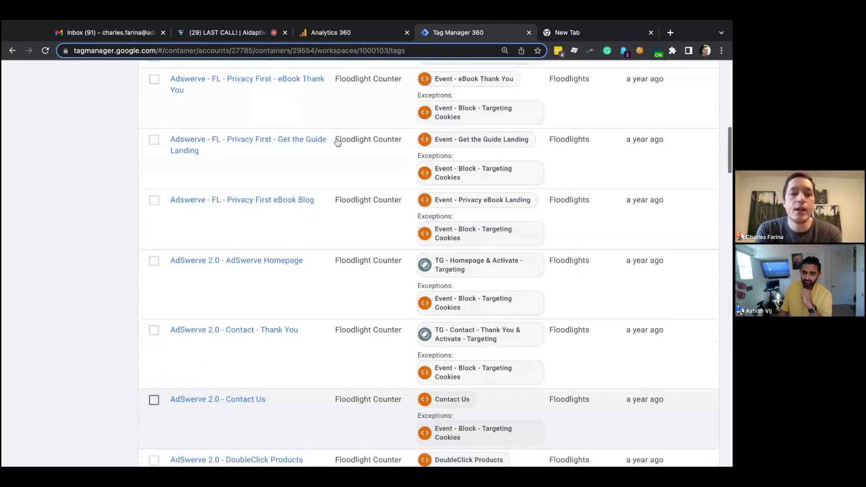
{"action": "scroll", "coordinate": [337, 142], "scroll_direction": "up", "scroll_amount": 10}
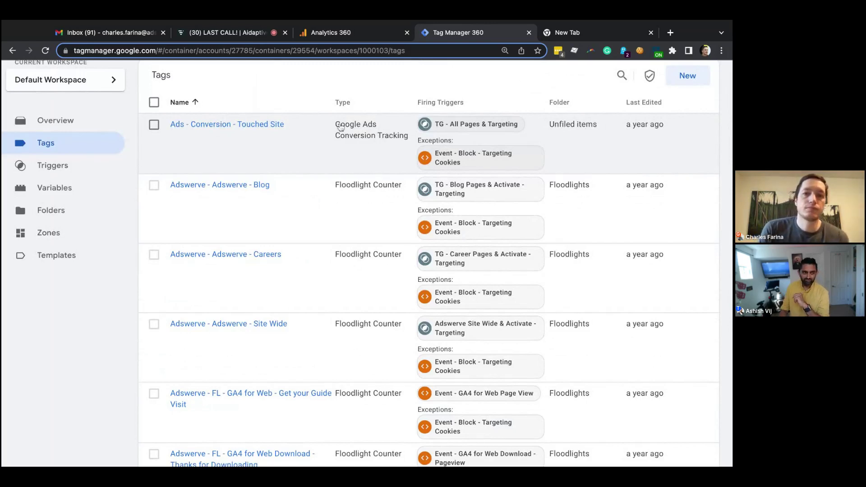
Step: Return to Analytics briefly and search Google for "shopify ga4 integration" in a new browser tab
{"action": "left_click", "coordinate": [352, 33]}
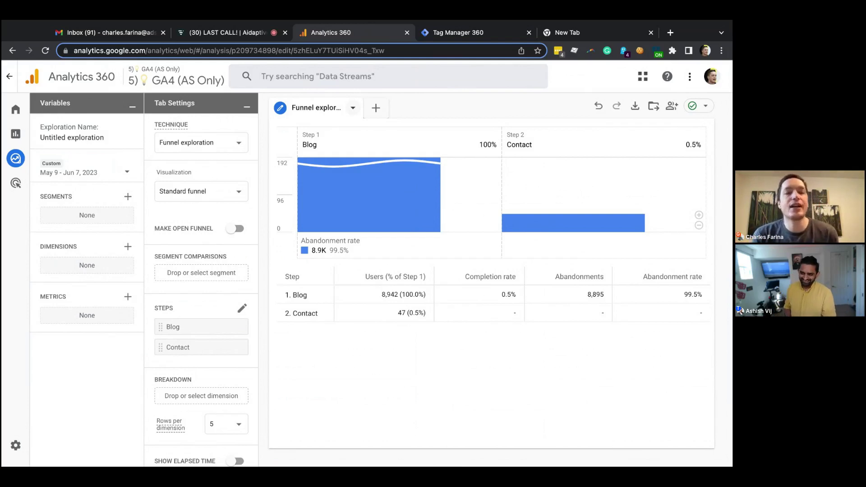
{"action": "key", "text": "ctrl+t"}
{"action": "type", "text": "shopify ga4"}
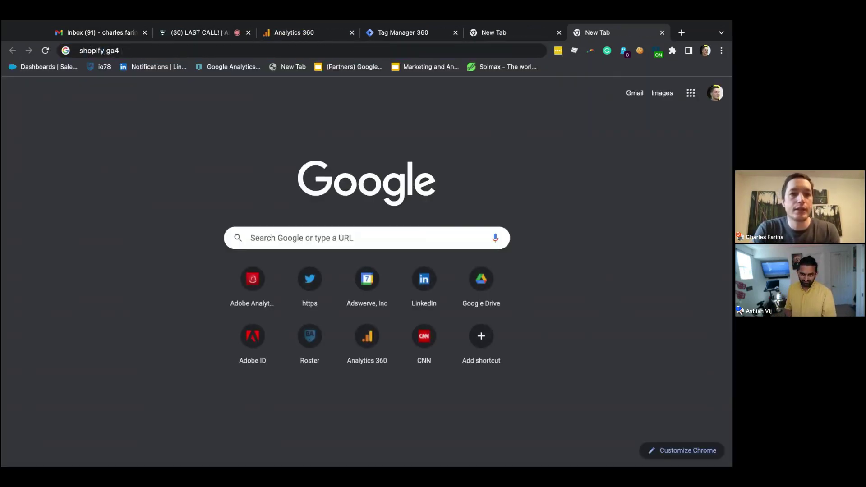
{"action": "key", "text": "Down"}
{"action": "key", "text": "Return"}
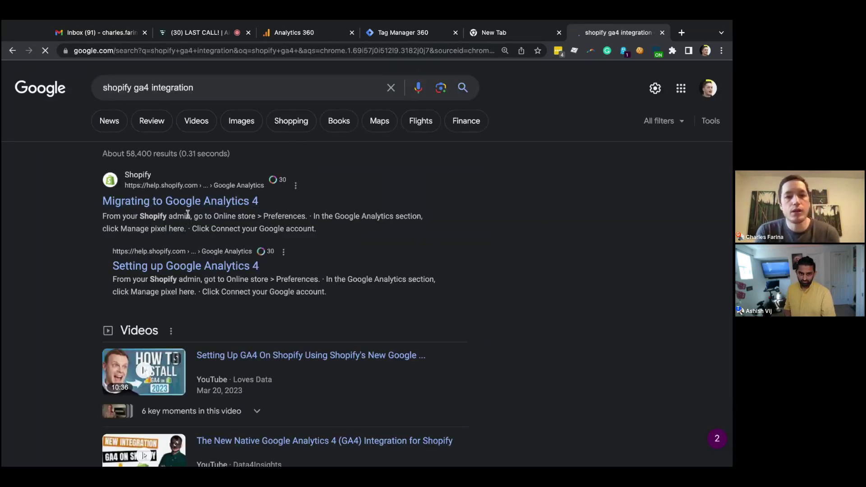
Step: Open Shopify's help article "Migrating to Google Analytics 4" and skim its introduction and migration tasks
{"action": "left_click", "coordinate": [195, 204]}
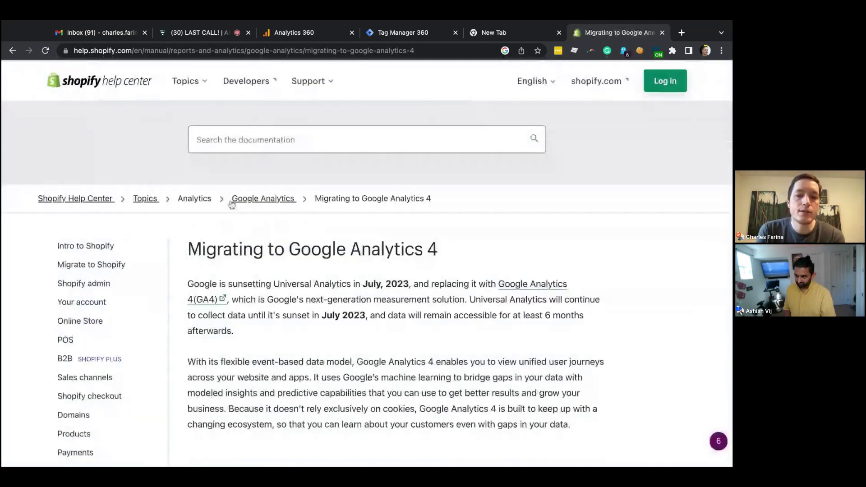
{"action": "scroll", "coordinate": [292, 207], "scroll_direction": "down", "scroll_amount": 2}
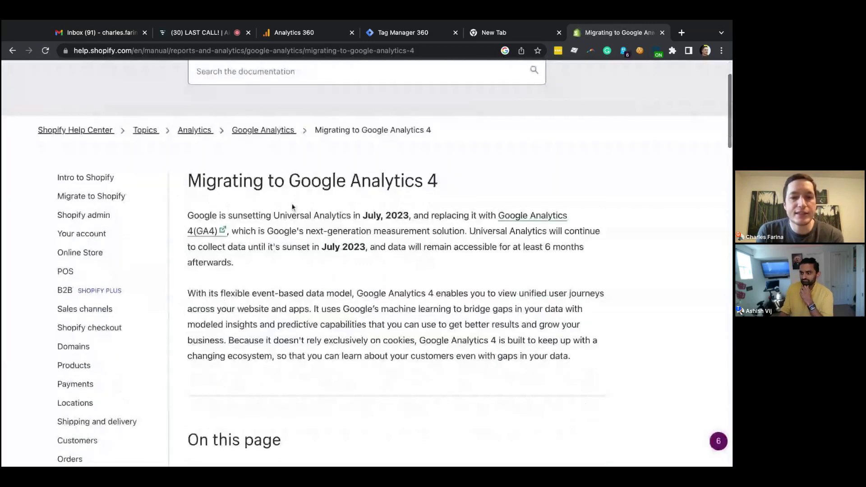
{"action": "scroll", "coordinate": [292, 207], "scroll_direction": "down", "scroll_amount": 8}
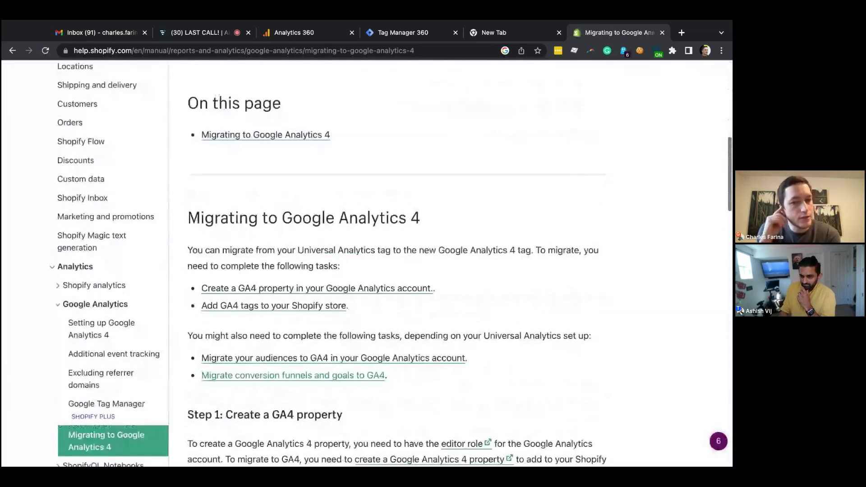
{"action": "scroll", "coordinate": [366, 264], "scroll_direction": "up", "scroll_amount": 10}
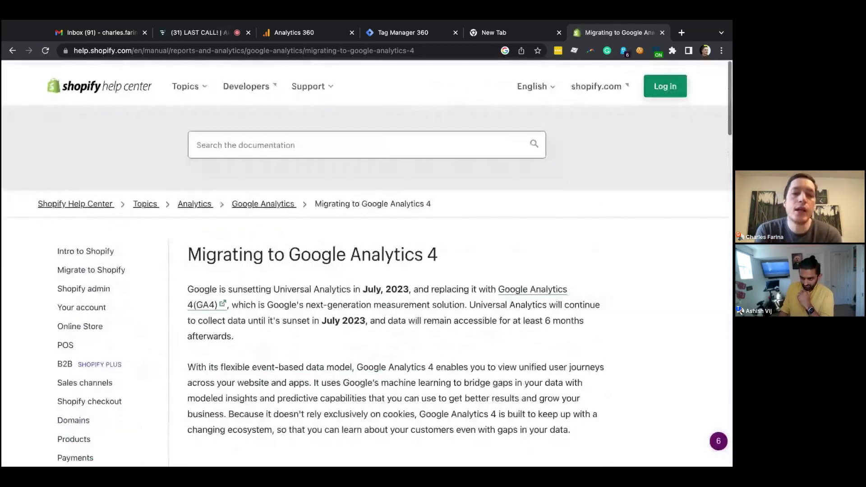
{"action": "scroll", "coordinate": [367, 261], "scroll_direction": "down", "scroll_amount": 1}
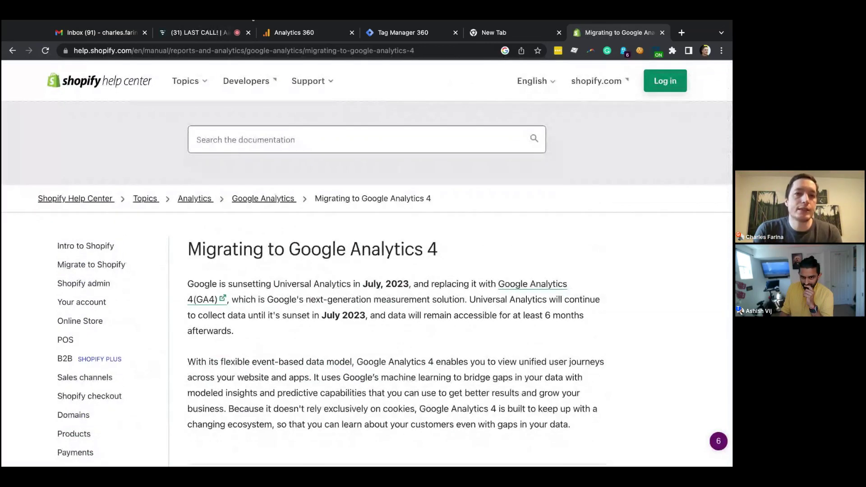
Step: Search Google for "elevar shopify" and open the Elevar Conversion Tracking listing in the Shopify app store
{"action": "key", "text": "super+l"}
{"action": "type", "text": "elevar shopify"}
{"action": "key", "text": "Return"}
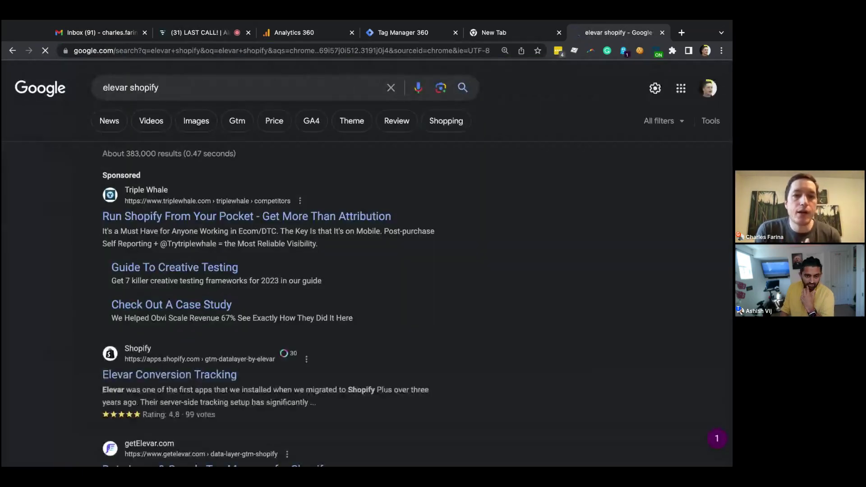
{"action": "scroll", "coordinate": [177, 255], "scroll_direction": "down", "scroll_amount": 3}
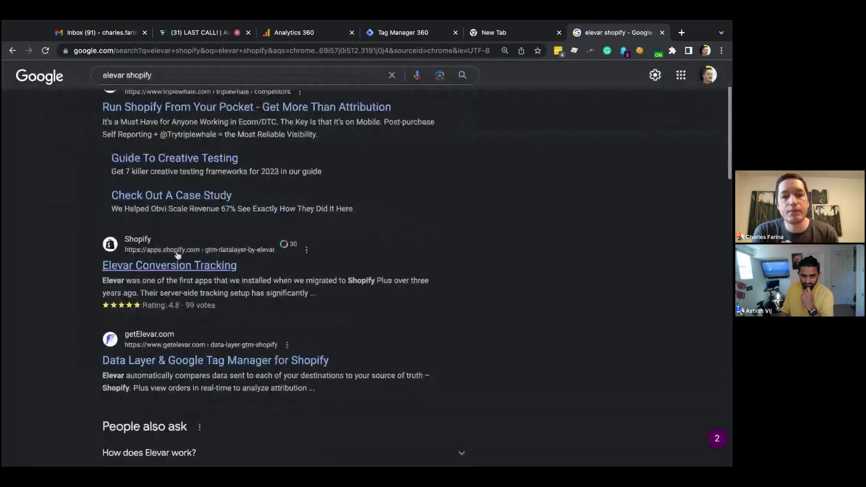
{"action": "left_click", "coordinate": [177, 254]}
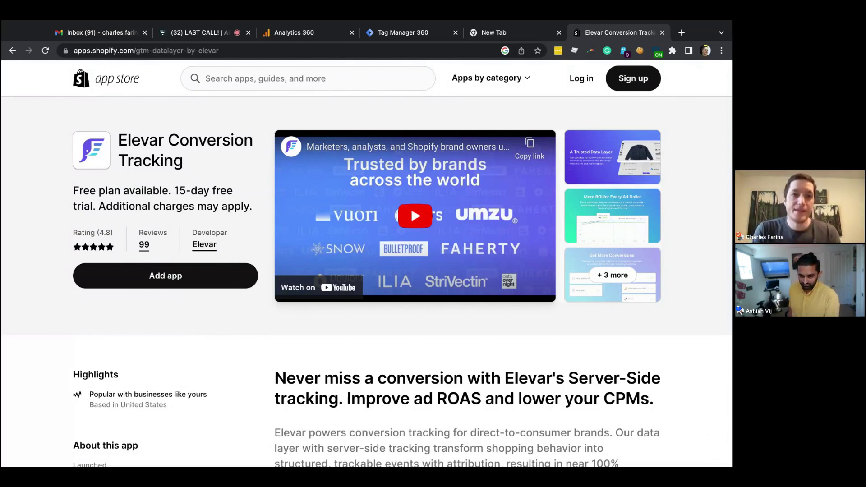
Step: Go to simoahava.com and look over the latest blog posts
{"action": "left_click", "coordinate": [243, 53]}
{"action": "type", "text": "simoahava.com"}
{"action": "key", "text": "Return"}
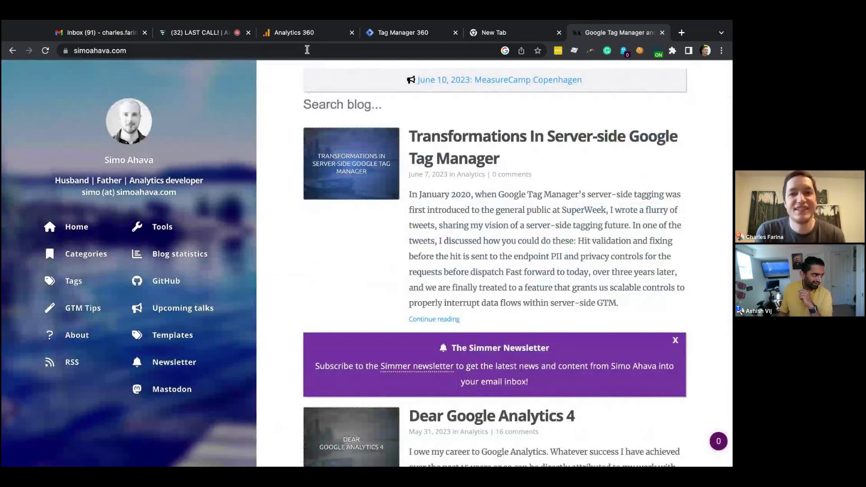
{"action": "scroll", "coordinate": [307, 50], "scroll_direction": "down", "scroll_amount": 2}
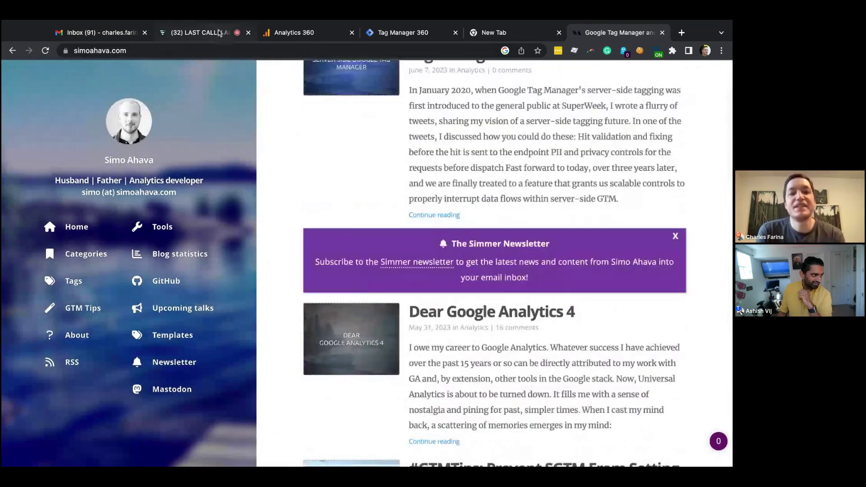
Step: Revisit Analytics, switch to Tag Manager and start a new untitled tag to view the available tag types
{"action": "left_click", "coordinate": [306, 36]}
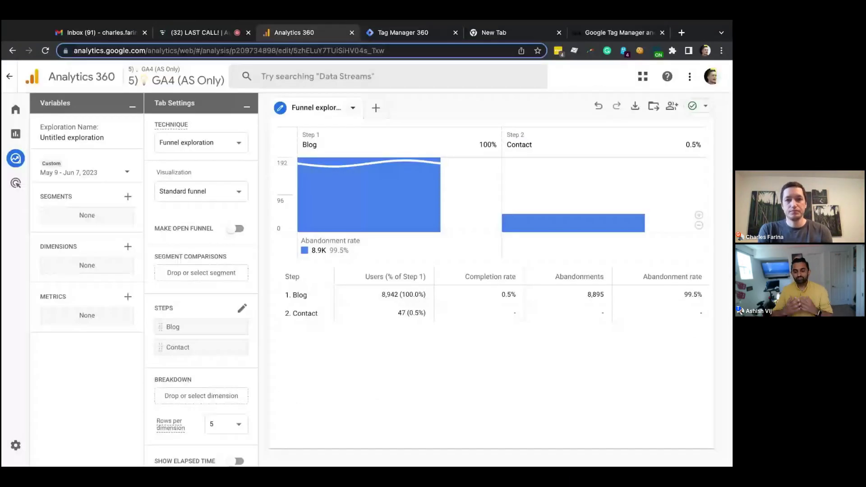
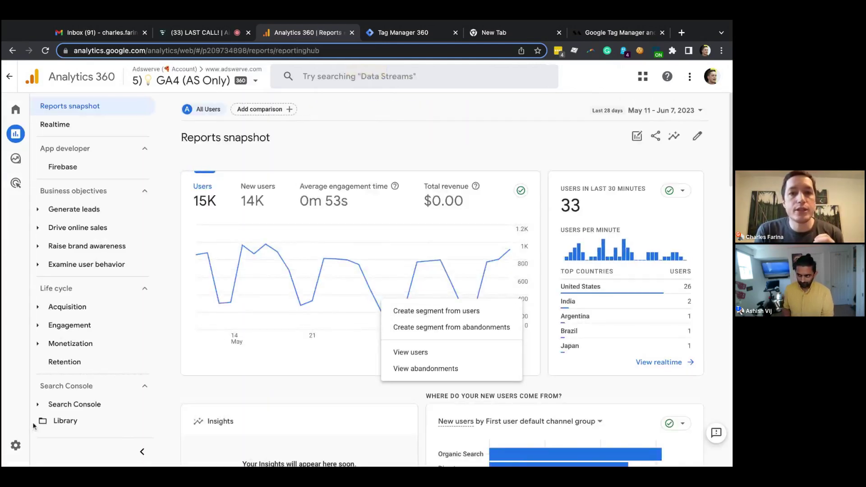
{"action": "left_click", "coordinate": [401, 36]}
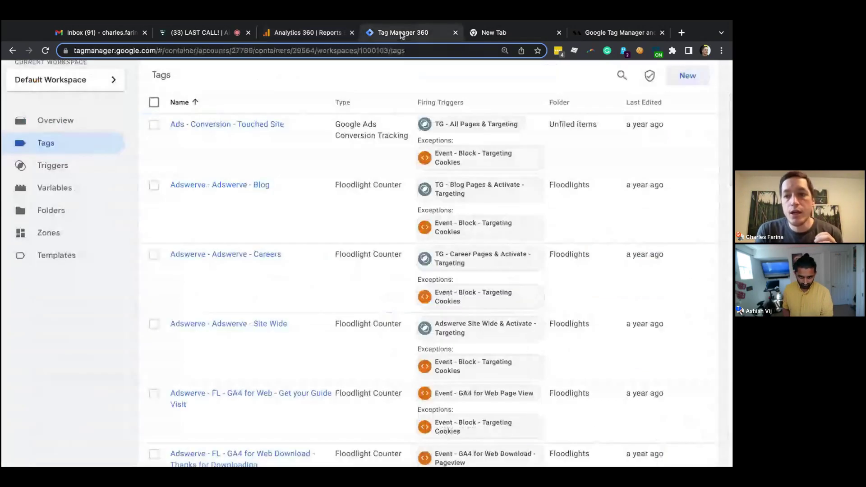
{"action": "left_click", "coordinate": [453, 125]}
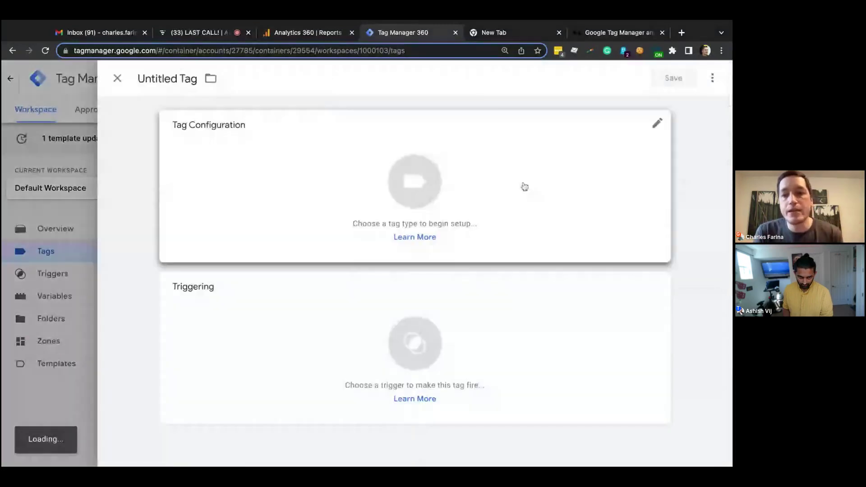
{"action": "left_click", "coordinate": [523, 185]}
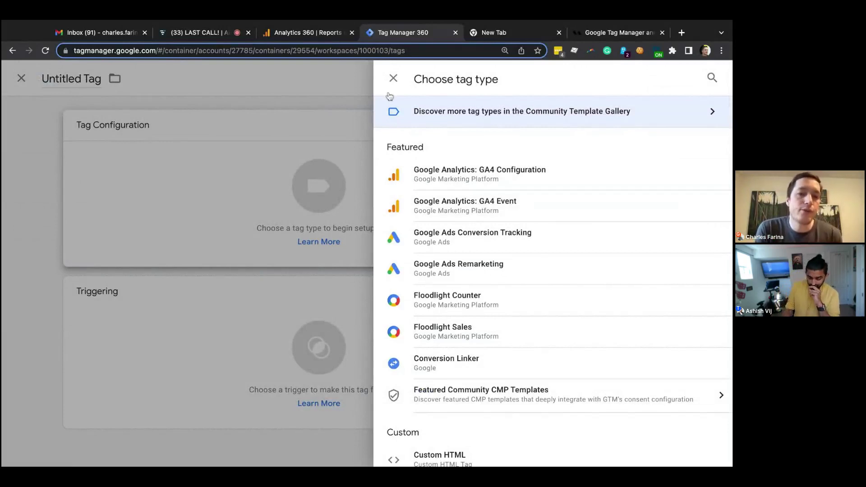
{"action": "left_click", "coordinate": [298, 35]}
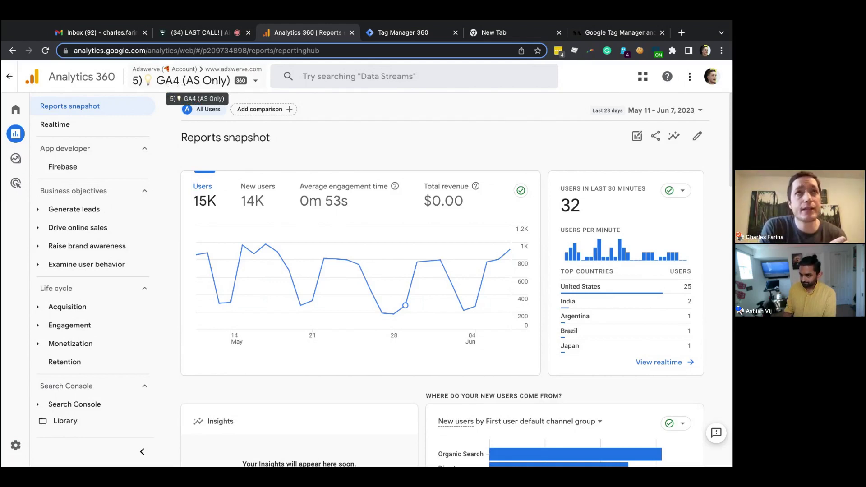
{"action": "left_click", "coordinate": [194, 80]}
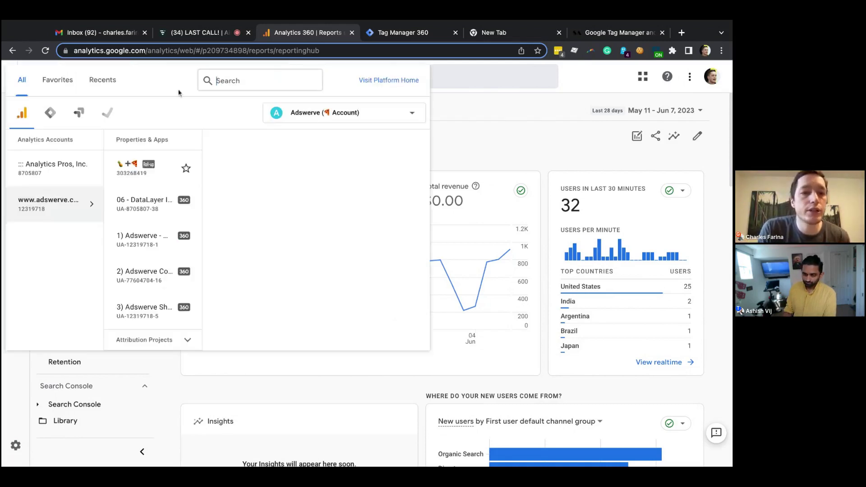
{"action": "left_click", "coordinate": [148, 237]}
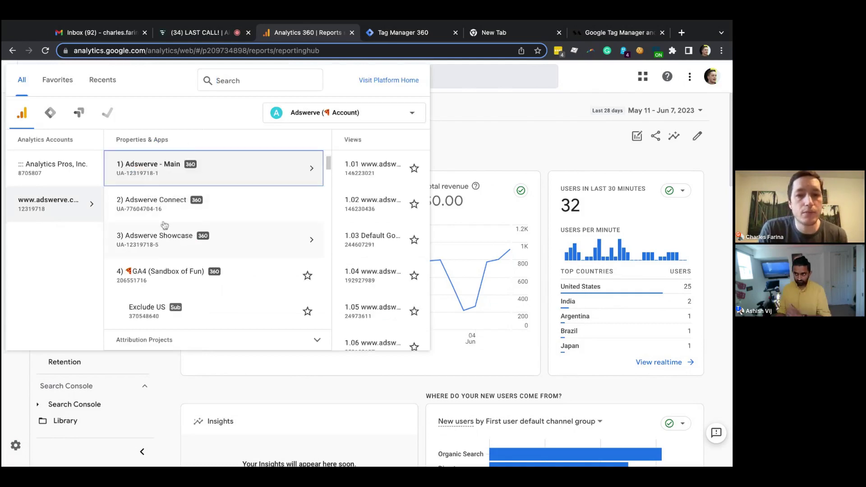
{"action": "left_click", "coordinate": [290, 171]}
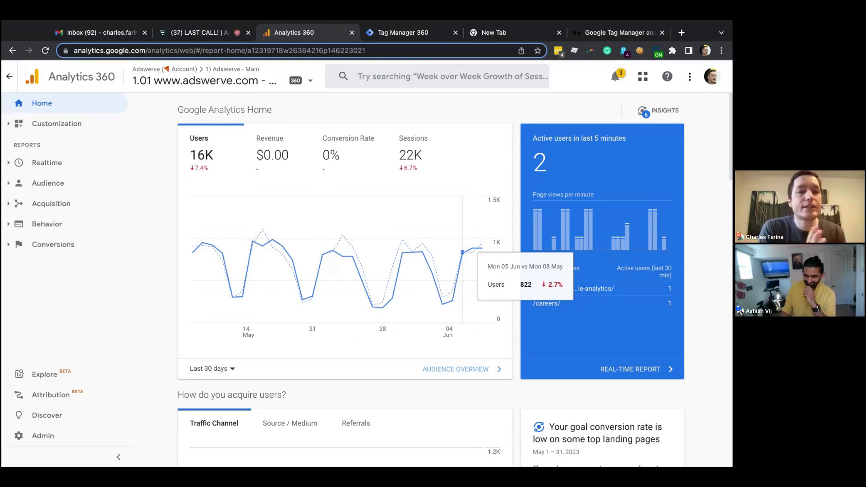
Step: Review the views listed under the Adswerve - Main property and close the account picker without switching
{"action": "left_click", "coordinate": [211, 77]}
{"action": "mouse_move", "coordinate": [300, 212]}
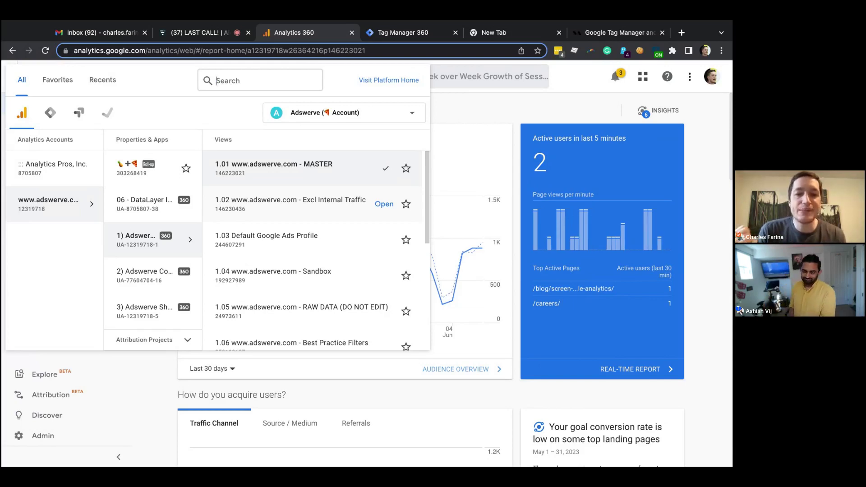
{"action": "left_click", "coordinate": [493, 113]}
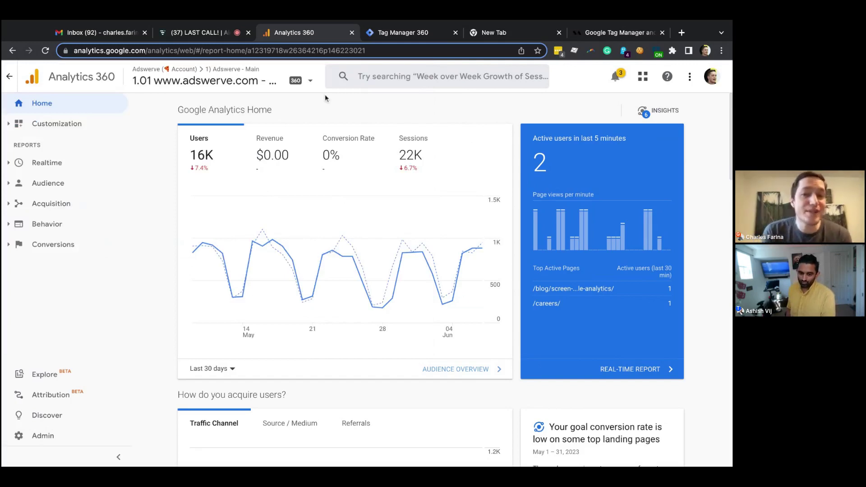
Step: Browse the properties and subproperties of the Adswerve account and switch to the "5) GA4 (AS Only)" property
{"action": "left_click", "coordinate": [281, 87]}
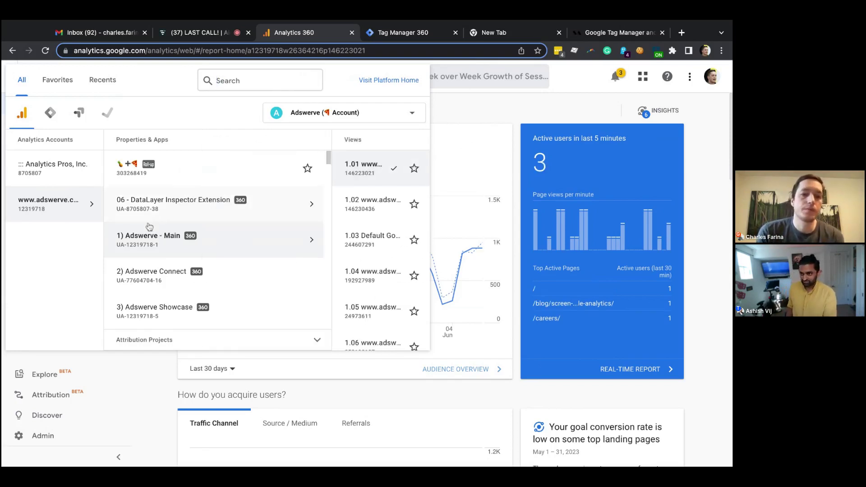
{"action": "scroll", "coordinate": [148, 228], "scroll_direction": "down", "scroll_amount": 2}
{"action": "scroll", "coordinate": [148, 228], "scroll_direction": "down", "scroll_amount": 2}
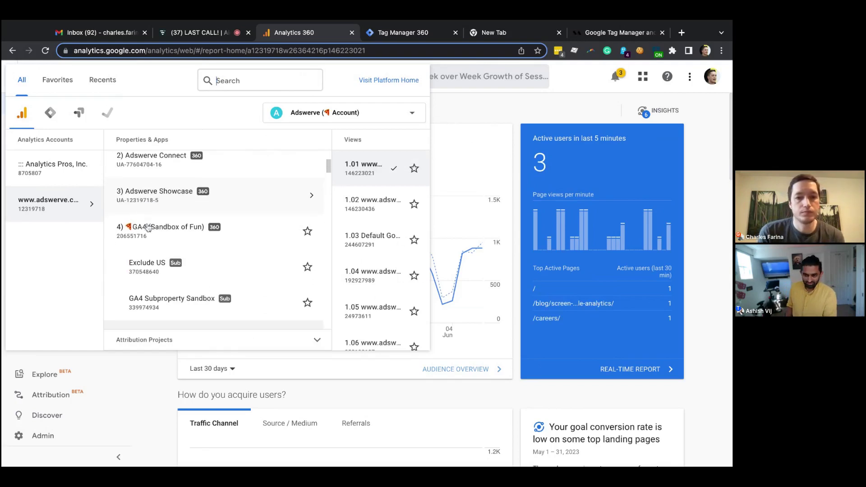
{"action": "scroll", "coordinate": [162, 230], "scroll_direction": "down", "scroll_amount": 3}
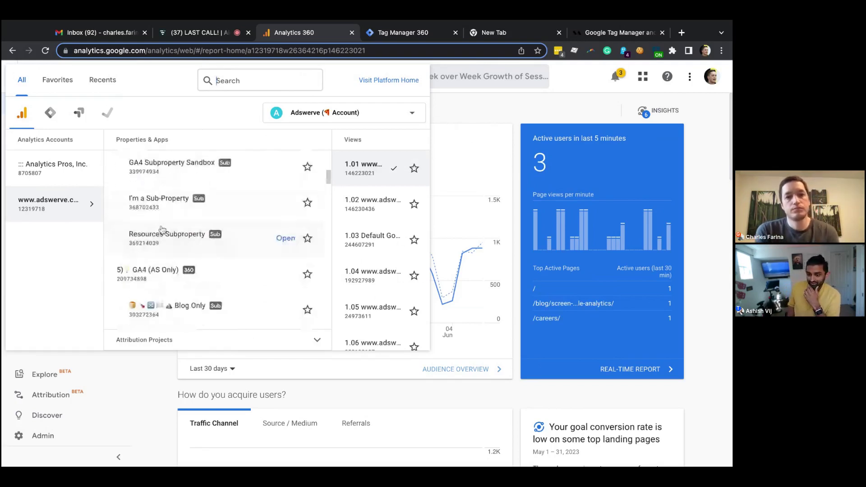
{"action": "left_click", "coordinate": [152, 269]}
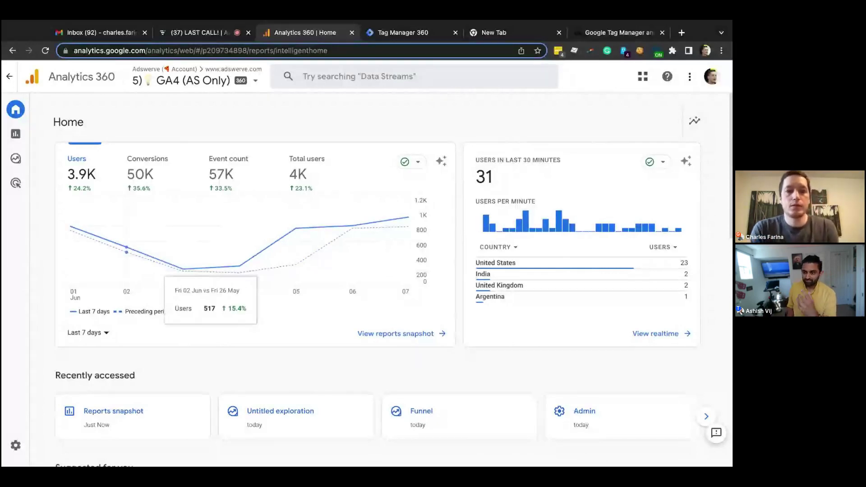
{"action": "mouse_move", "coordinate": [173, 256]}
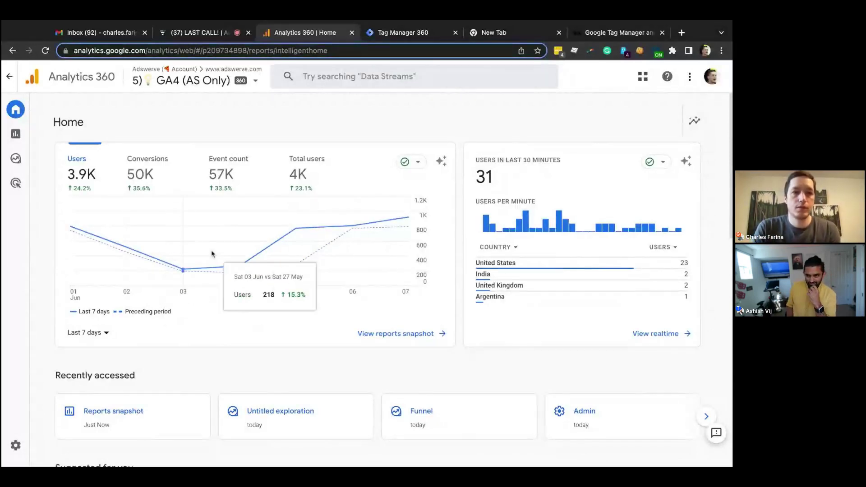
Step: Go to twitter.com in a new tab, search for the kickpointinc president by first name and open that profile
{"action": "key", "text": "ctrl+t"}
{"action": "type", "text": "twitter.com"}
{"action": "key", "text": "Return"}
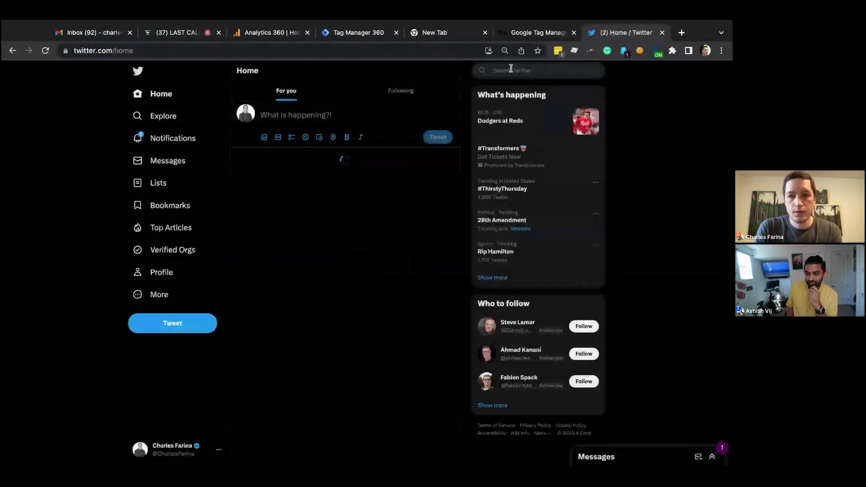
{"action": "left_click", "coordinate": [509, 70]}
{"action": "type", "text": "dana"}
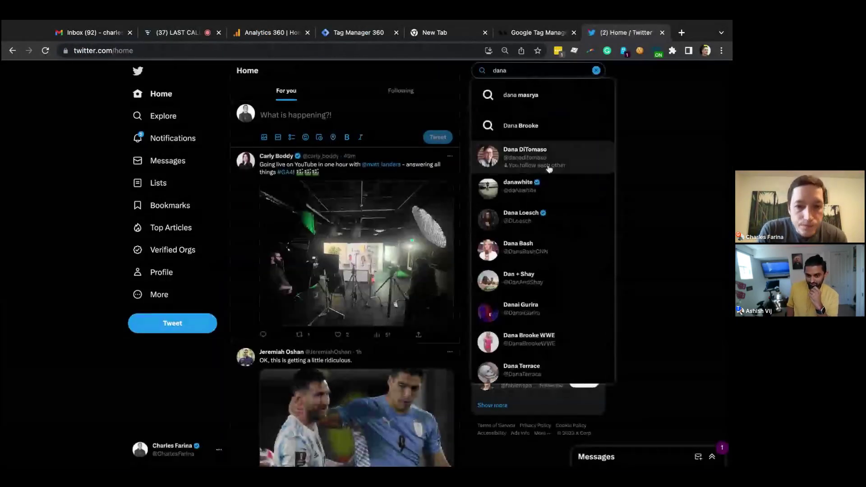
{"action": "left_click", "coordinate": [550, 160]}
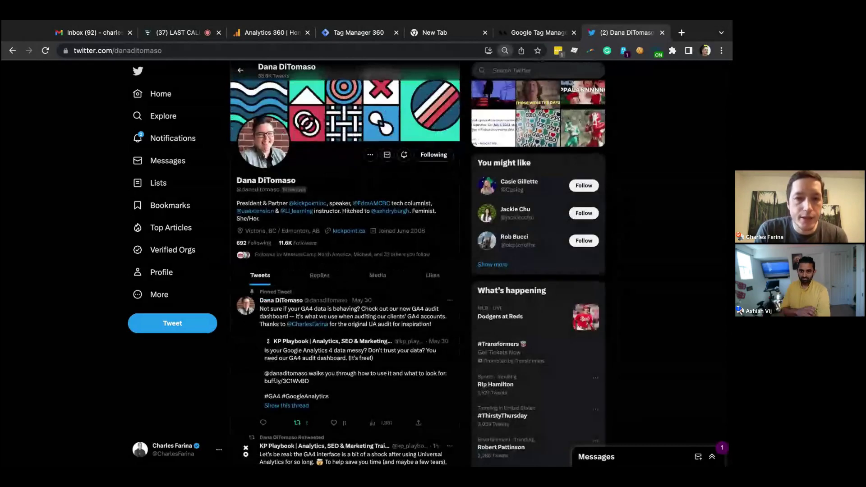
Step: Enlarge the profile page and read the pinned tweet about the GA4 audit dashboard, briefly revisiting Analytics before returning to it
{"action": "key", "text": "ctrl+plus"}
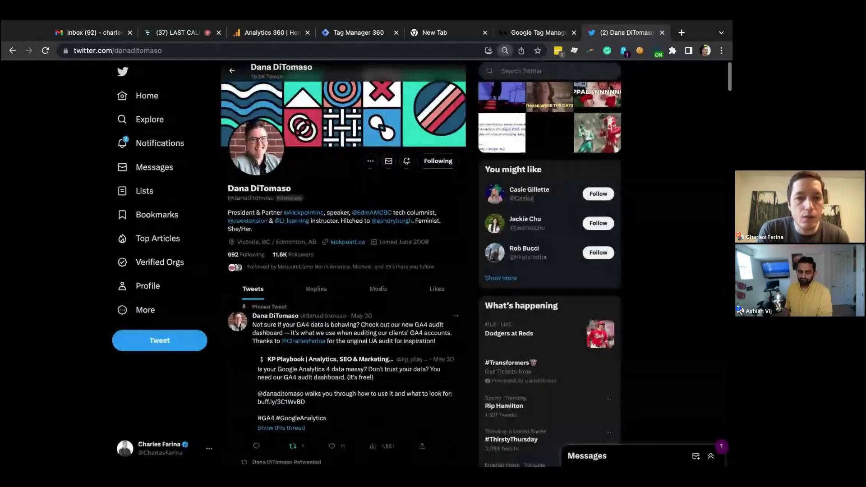
{"action": "key", "text": "ctrl+plus"}
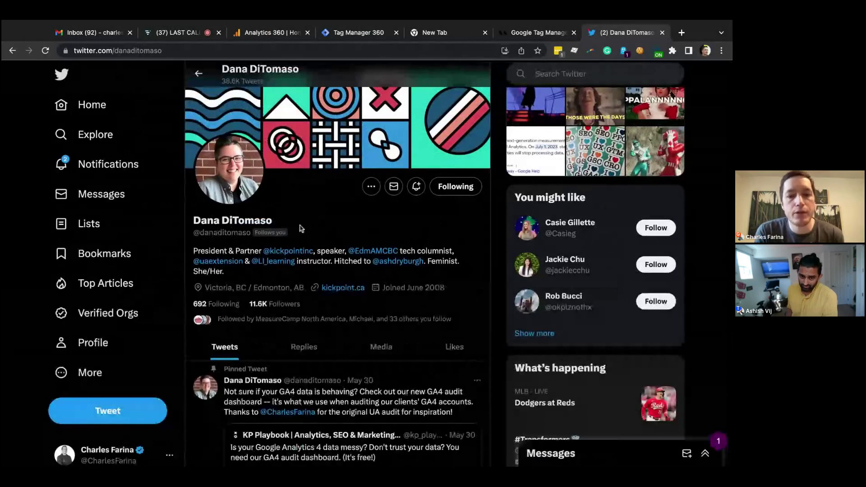
{"action": "scroll", "coordinate": [293, 228], "scroll_direction": "down", "scroll_amount": 1}
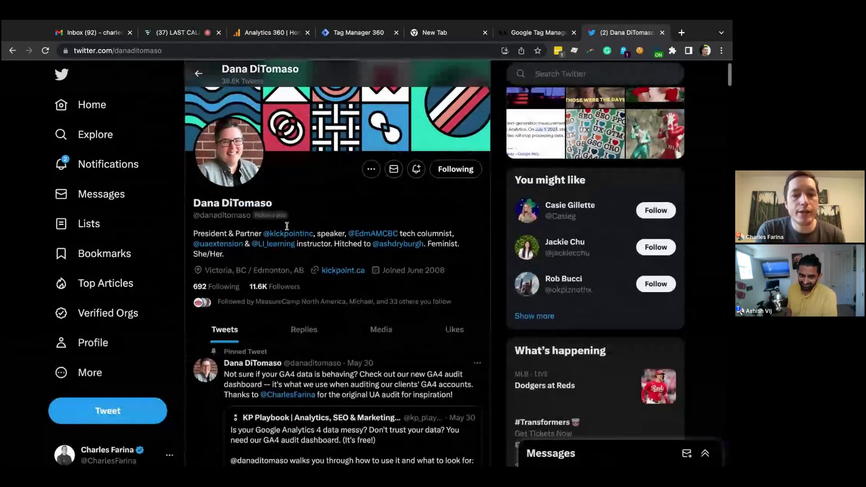
{"action": "scroll", "coordinate": [287, 225], "scroll_direction": "down", "scroll_amount": 2}
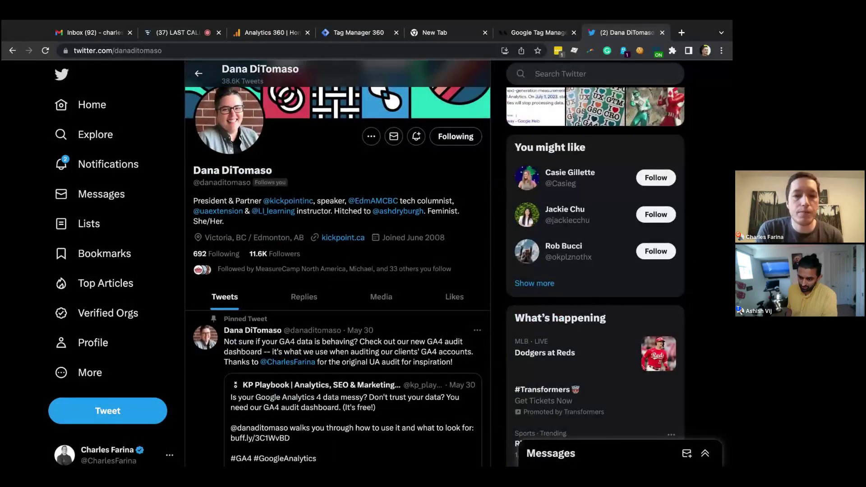
{"action": "scroll", "coordinate": [337, 263], "scroll_direction": "down", "scroll_amount": 2}
{"action": "scroll", "coordinate": [303, 228], "scroll_direction": "down", "scroll_amount": 2}
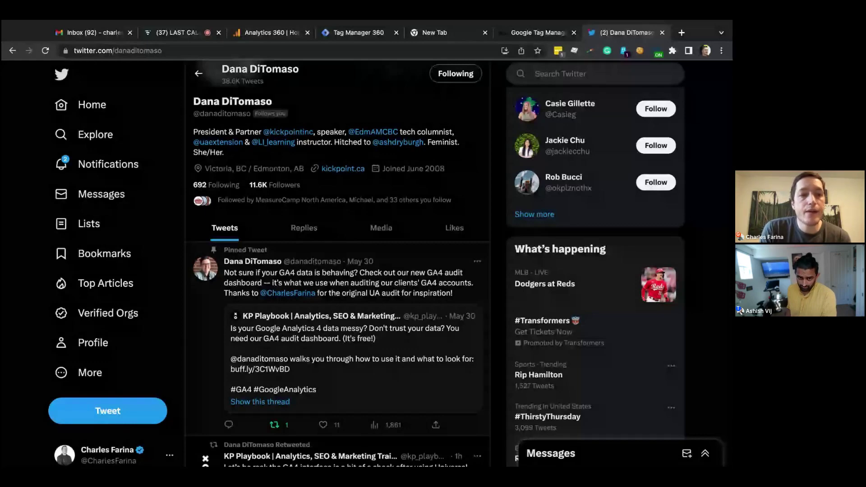
{"action": "key", "text": "ctrl+3"}
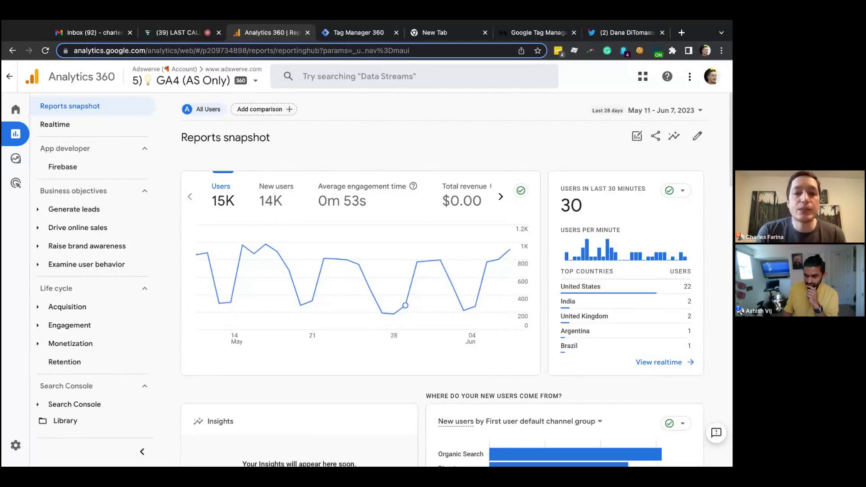
{"action": "left_click", "coordinate": [617, 35]}
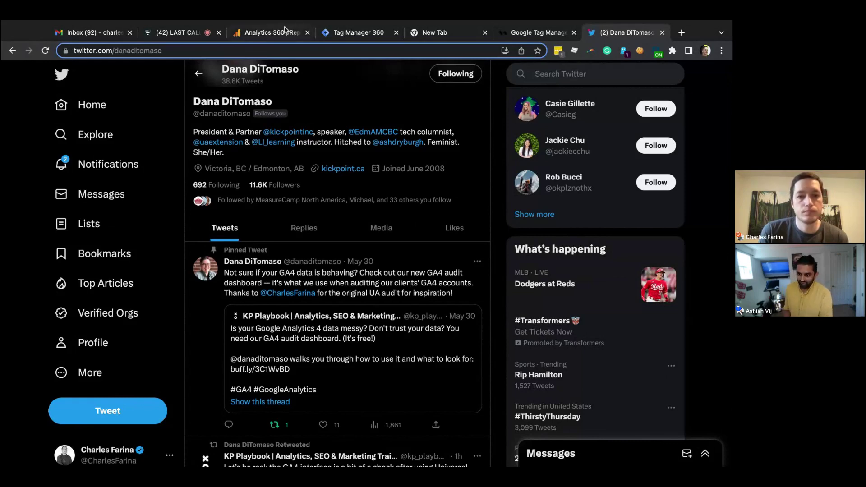
Step: Return to Analytics, search the accounts for "demo" and switch to the Demo Account property "GA4 - Google Merch Shop"
{"action": "left_click", "coordinate": [271, 32]}
{"action": "left_click", "coordinate": [342, 112]}
{"action": "left_click", "coordinate": [312, 113]}
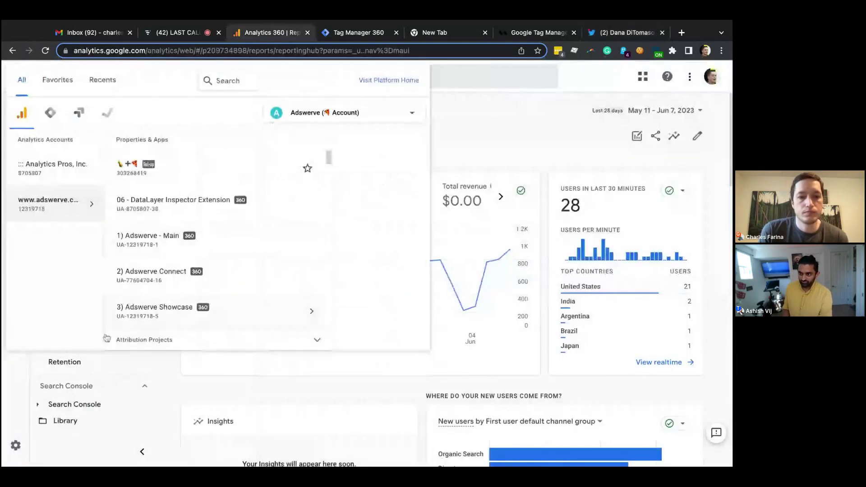
{"action": "left_click", "coordinate": [111, 361]}
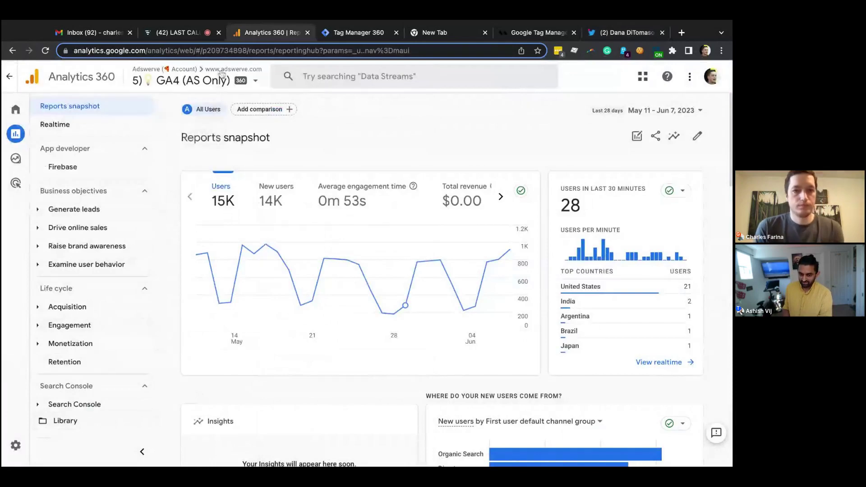
{"action": "left_click", "coordinate": [219, 86]}
{"action": "type", "text": "demo"}
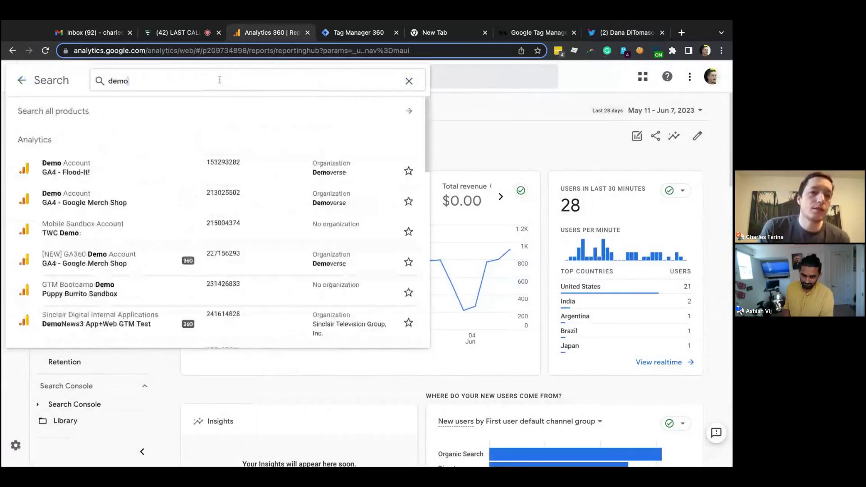
{"action": "left_click", "coordinate": [160, 201]}
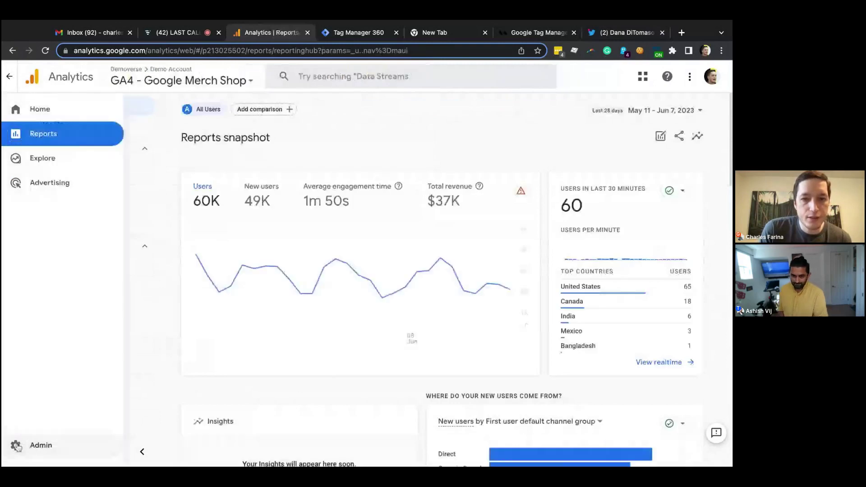
Step: In the property's admin settings, expand the data settings and open the "North America & Canada Website" web data stream
{"action": "left_click", "coordinate": [16, 445]}
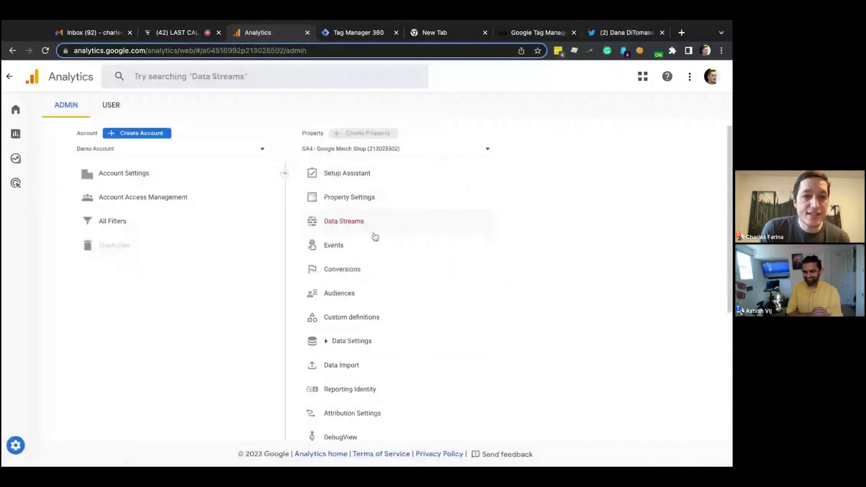
{"action": "scroll", "coordinate": [338, 238], "scroll_direction": "down", "scroll_amount": 1}
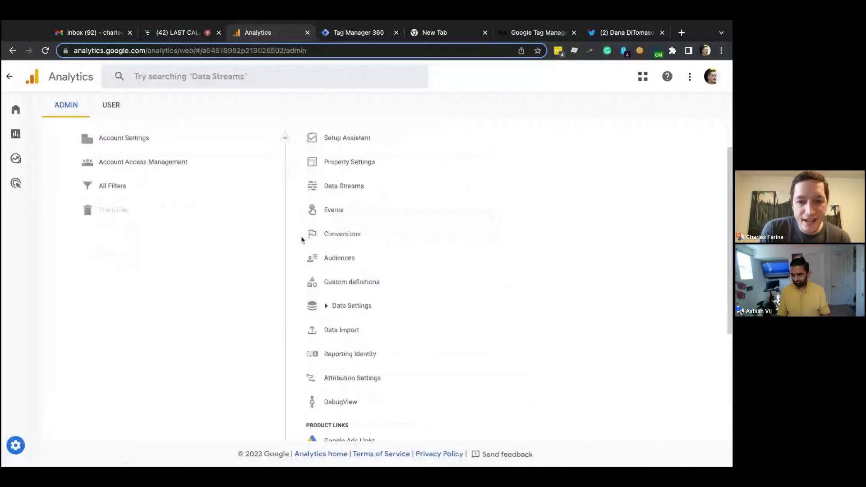
{"action": "left_click", "coordinate": [375, 305]}
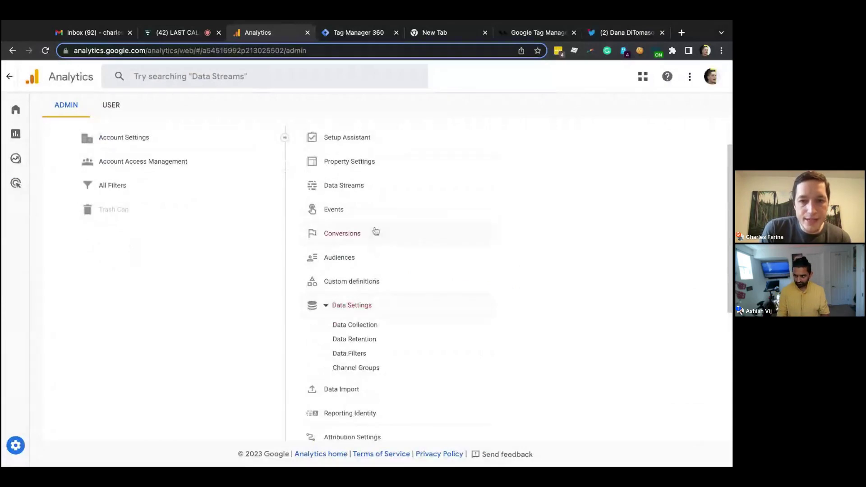
{"action": "left_click", "coordinate": [369, 196]}
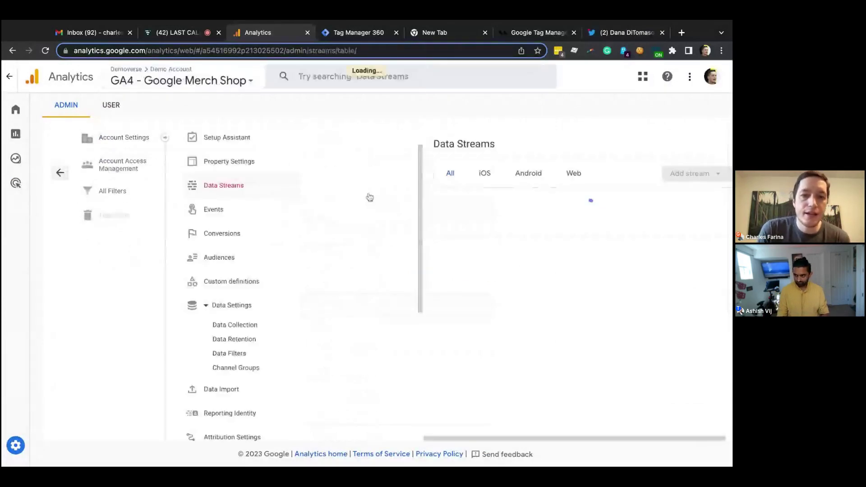
{"action": "left_click", "coordinate": [381, 199]}
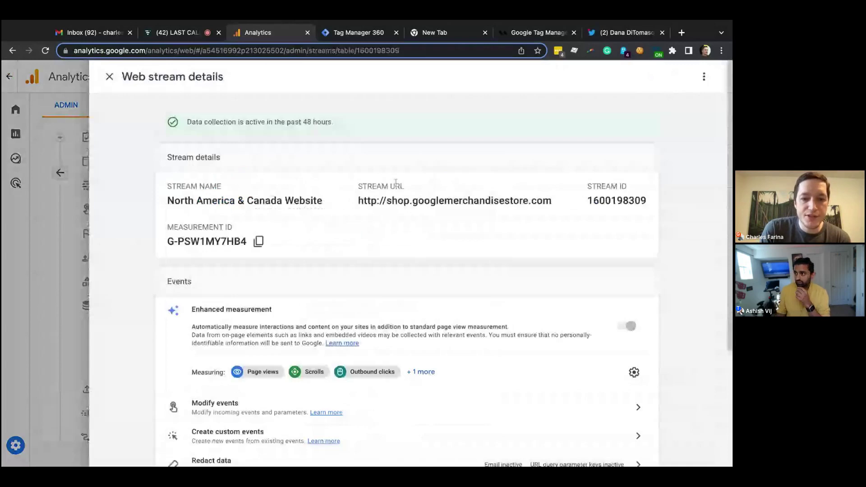
Step: Look through the web stream's details, open its Redact data settings and expand the optional data redaction test
{"action": "scroll", "coordinate": [399, 182], "scroll_direction": "down", "scroll_amount": 1}
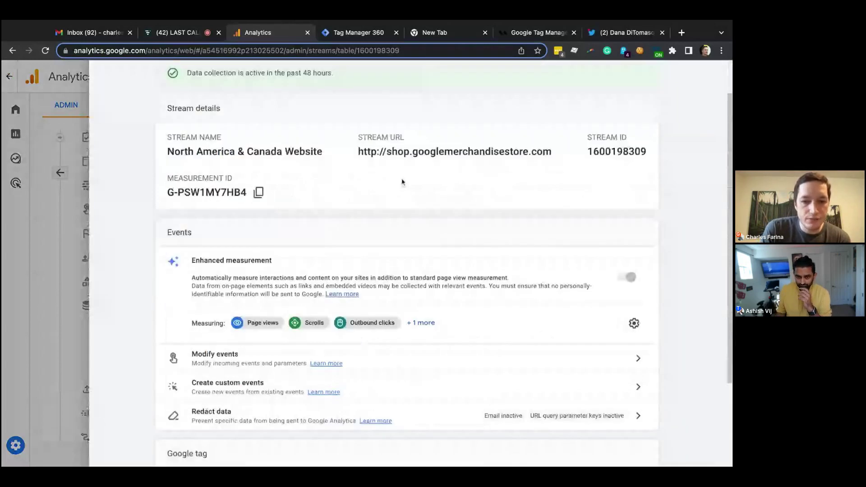
{"action": "scroll", "coordinate": [403, 182], "scroll_direction": "down", "scroll_amount": 1}
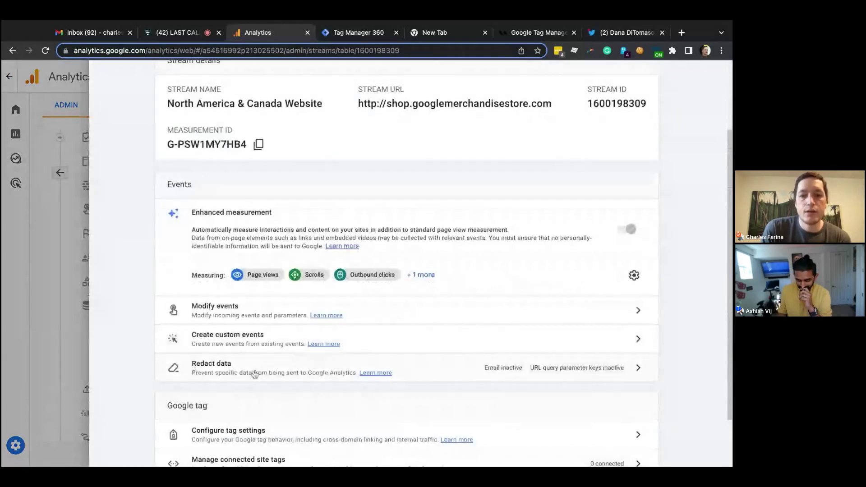
{"action": "left_click", "coordinate": [457, 377]}
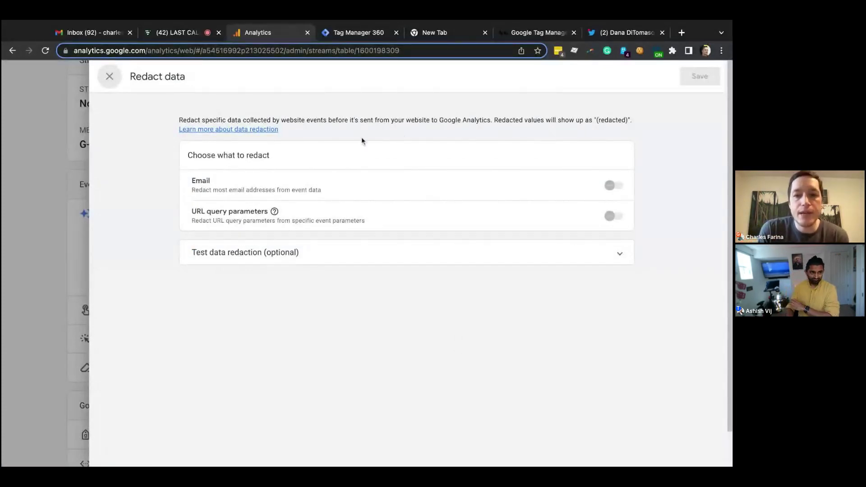
{"action": "left_click", "coordinate": [560, 251]}
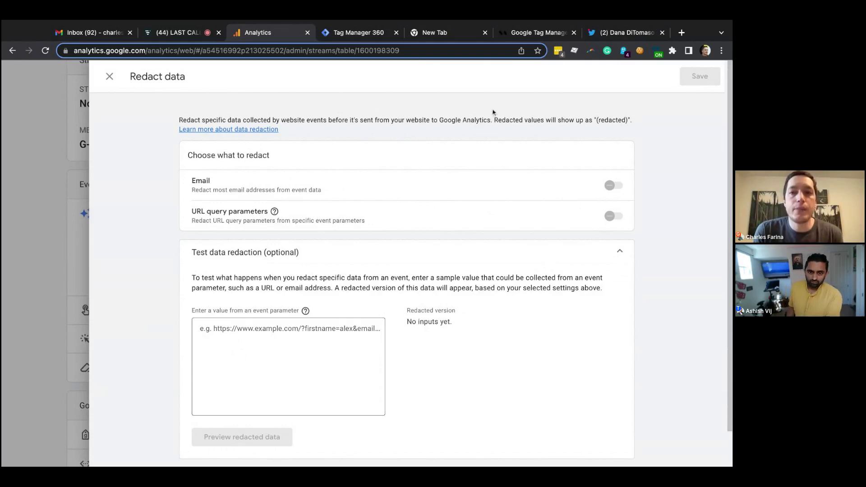
Step: On simoahava.com, open "Transformations In Server-side Google Tag Manager" and highlight the bullet about PII and privacy controls before dispatch
{"action": "left_click", "coordinate": [529, 36]}
{"action": "scroll", "coordinate": [460, 149], "scroll_direction": "up", "scroll_amount": 2}
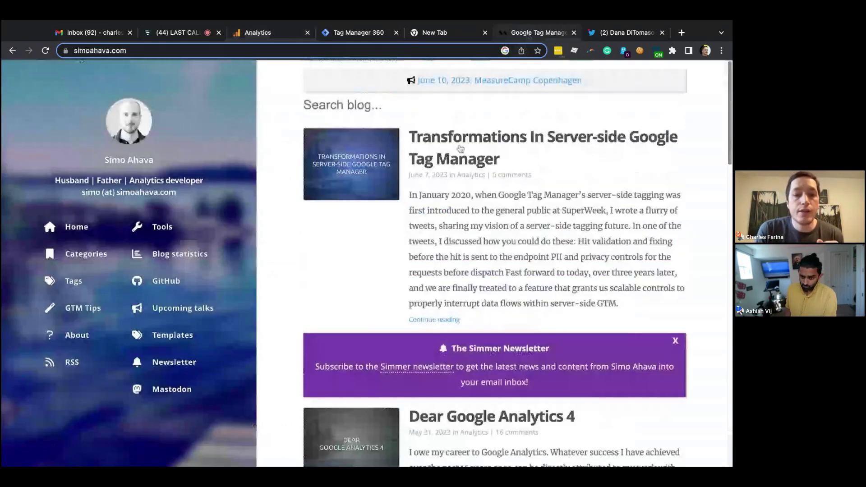
{"action": "left_click", "coordinate": [460, 149]}
{"action": "scroll", "coordinate": [460, 150], "scroll_direction": "down", "scroll_amount": 6}
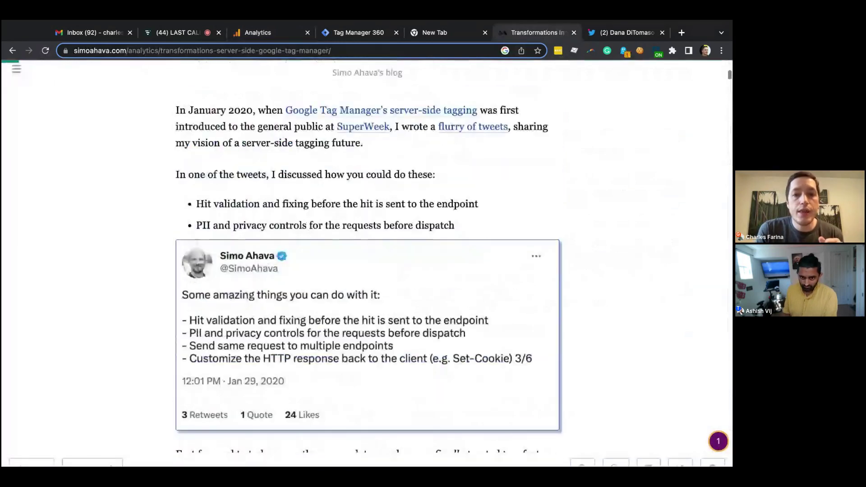
{"action": "triple_click", "coordinate": [344, 225]}
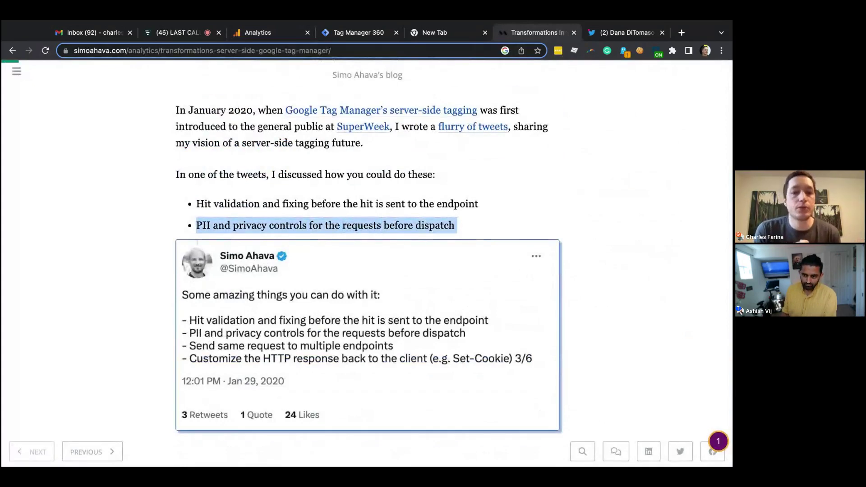
Step: Return to Analytics, close the redaction settings and stream details, and go back to the admin overview to review the property settings
{"action": "left_click", "coordinate": [257, 35]}
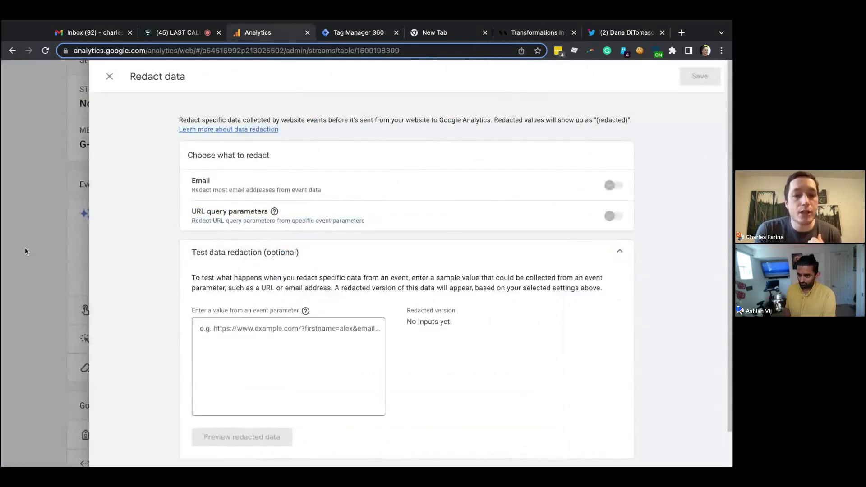
{"action": "left_click", "coordinate": [25, 247]}
{"action": "left_click", "coordinate": [25, 247]}
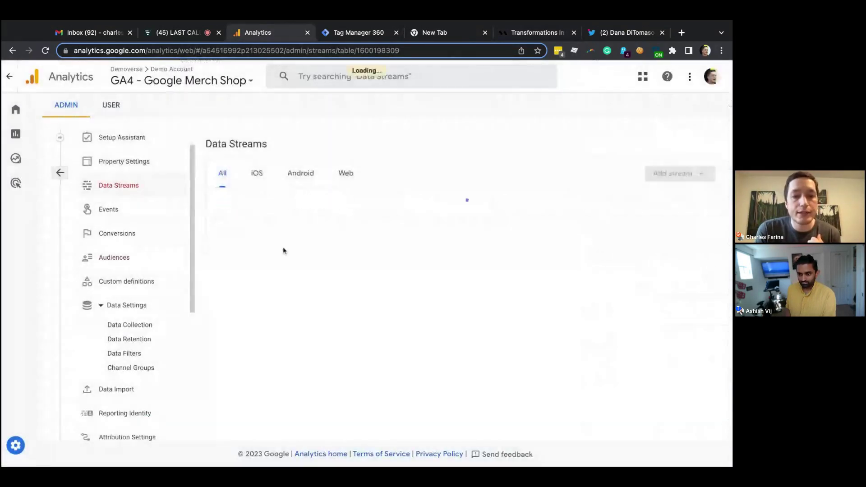
{"action": "left_click", "coordinate": [59, 171]}
{"action": "scroll", "coordinate": [301, 257], "scroll_direction": "down", "scroll_amount": 5}
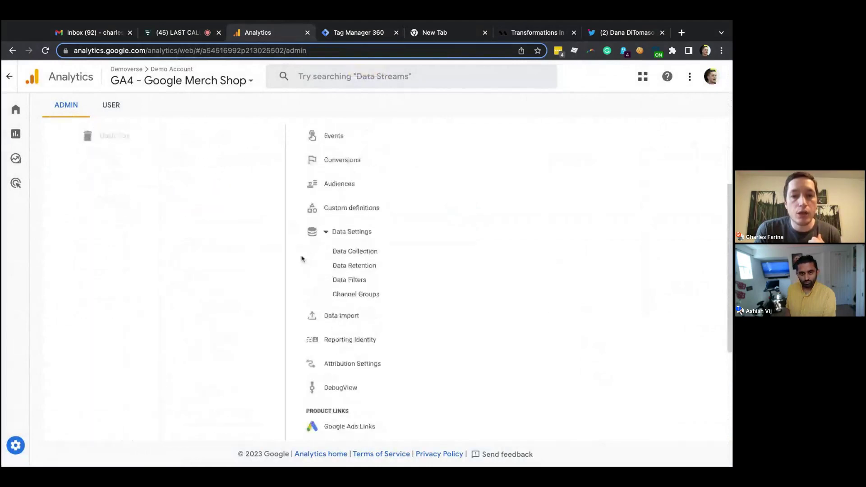
{"action": "scroll", "coordinate": [301, 258], "scroll_direction": "up", "scroll_amount": 2}
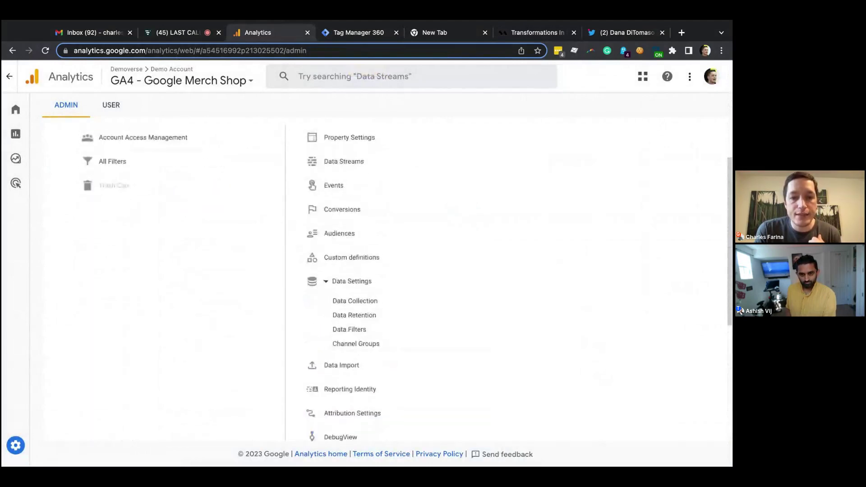
Step: Look through the Google Merch Shop property's admin settings, including its data settings and product links
{"action": "scroll", "coordinate": [301, 258], "scroll_direction": "down", "scroll_amount": 3}
{"action": "scroll", "coordinate": [301, 259], "scroll_direction": "down", "scroll_amount": 2}
{"action": "scroll", "coordinate": [301, 258], "scroll_direction": "up", "scroll_amount": 5}
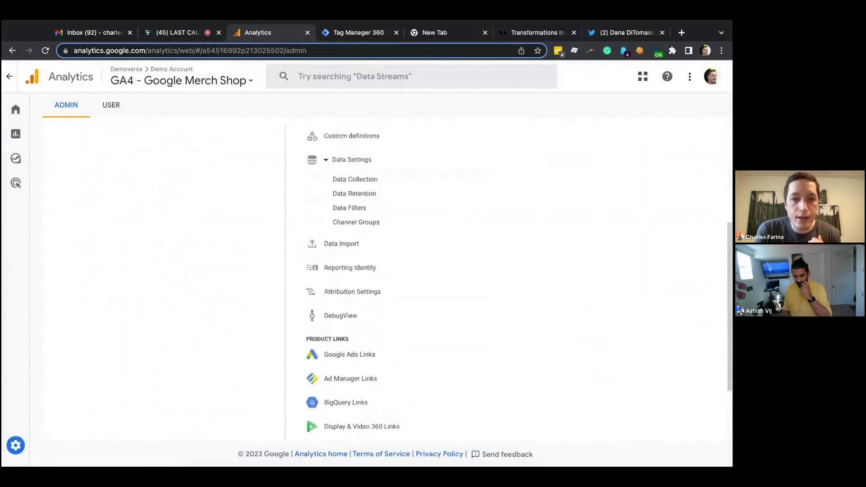
{"action": "scroll", "coordinate": [302, 259], "scroll_direction": "up", "scroll_amount": 2}
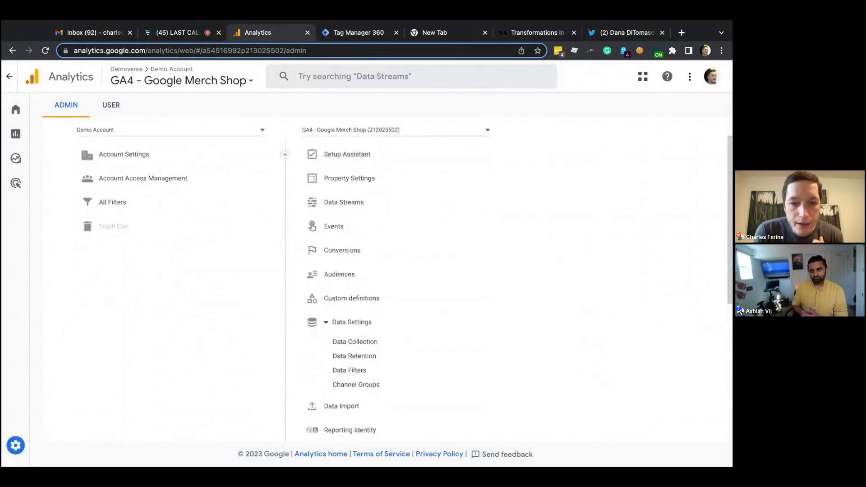
{"action": "scroll", "coordinate": [302, 258], "scroll_direction": "down", "scroll_amount": 4}
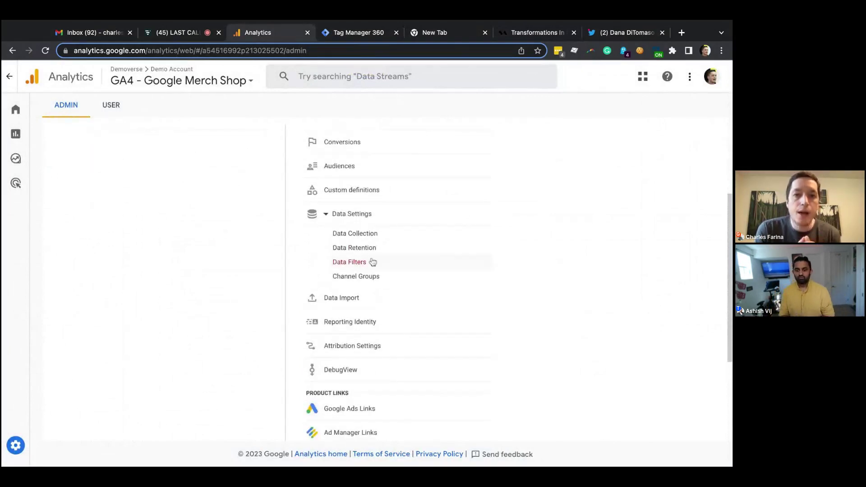
{"action": "left_click", "coordinate": [382, 239]}
{"action": "scroll", "coordinate": [383, 243], "scroll_direction": "up", "scroll_amount": 2}
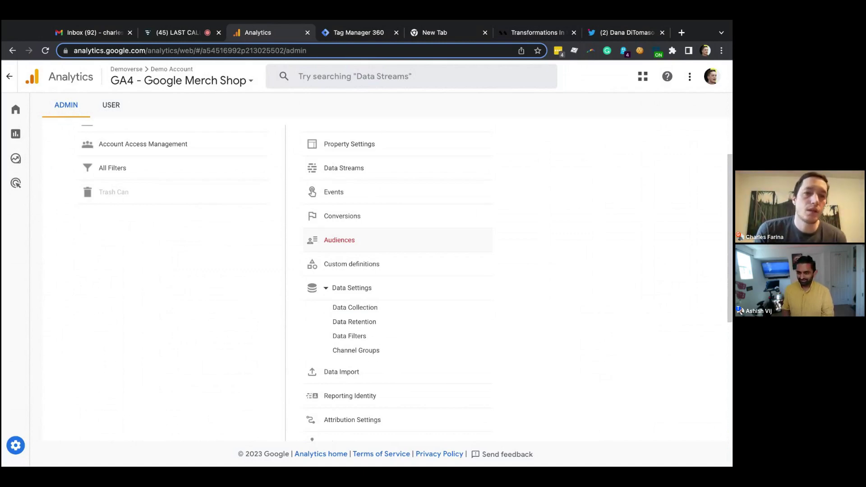
{"action": "left_click", "coordinate": [171, 81]}
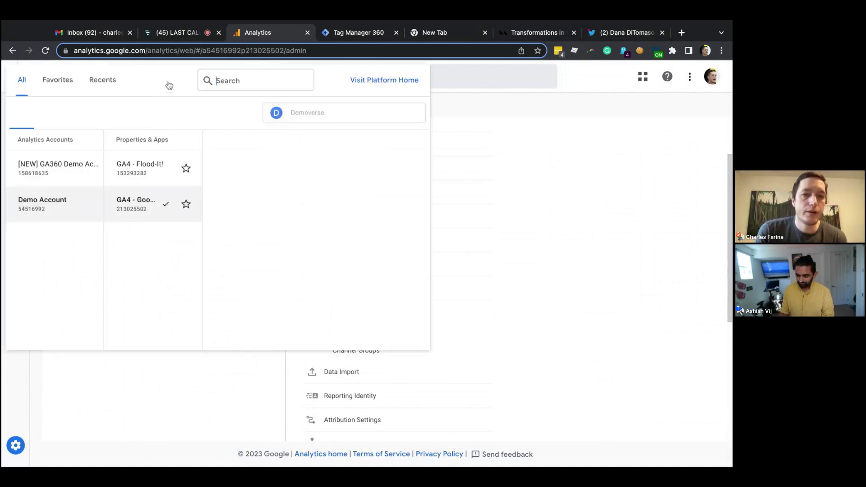
{"action": "left_click", "coordinate": [311, 118]}
{"action": "left_click", "coordinate": [319, 114]}
{"action": "left_click", "coordinate": [49, 203]}
{"action": "scroll", "coordinate": [189, 246], "scroll_direction": "down", "scroll_amount": 3}
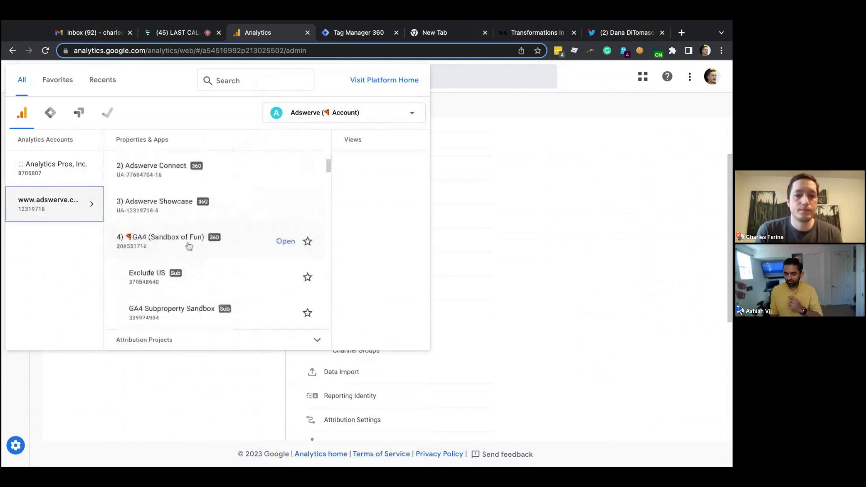
{"action": "left_click", "coordinate": [174, 248]}
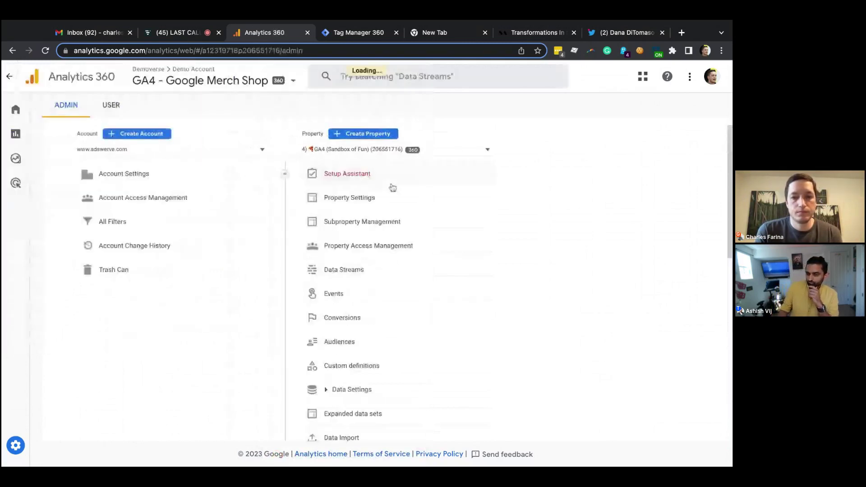
Step: Open the data deletion requests in the Sandbox of Fun property's admin settings
{"action": "scroll", "coordinate": [393, 187], "scroll_direction": "down", "scroll_amount": 3}
{"action": "scroll", "coordinate": [370, 356], "scroll_direction": "down", "scroll_amount": 2}
{"action": "left_click", "coordinate": [370, 358]}
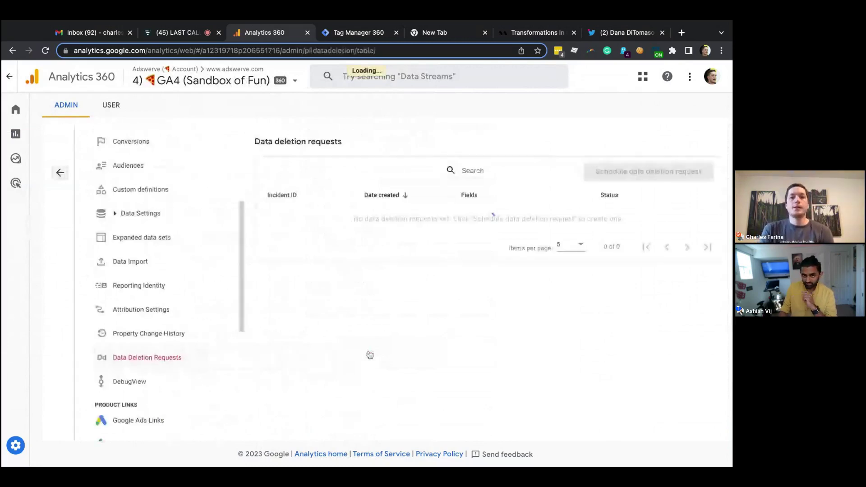